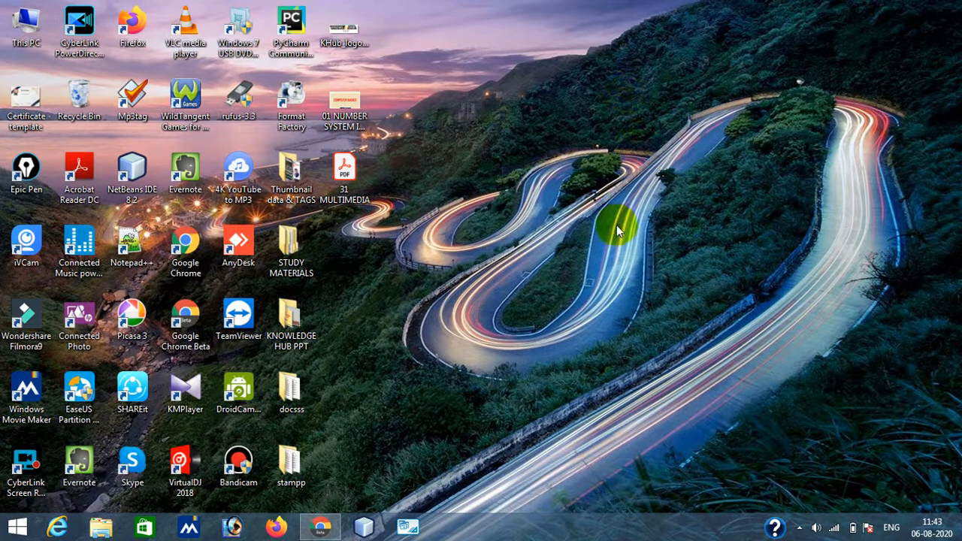
# - Open Google Drive from the browser's Google apps launcher
pyautogui.click(316, 535)
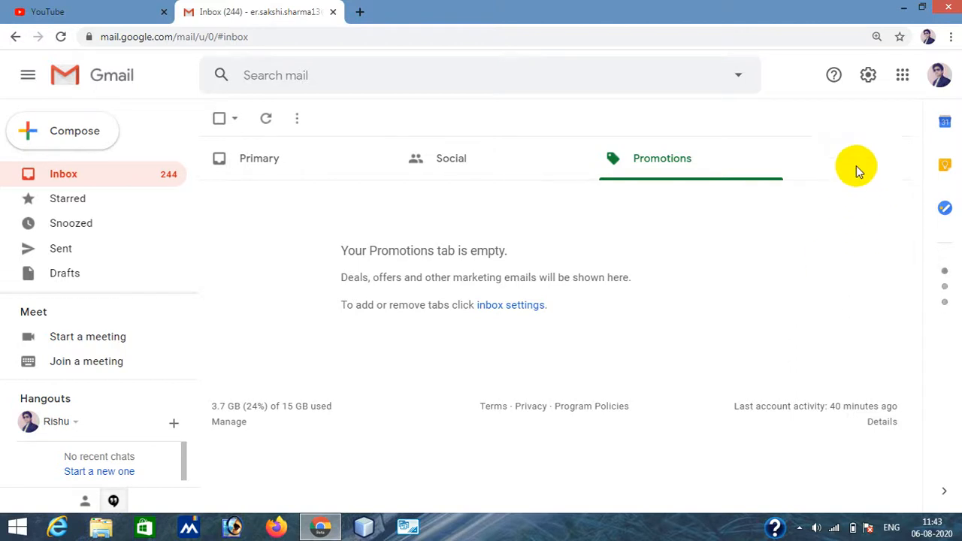
pyautogui.click(903, 78)
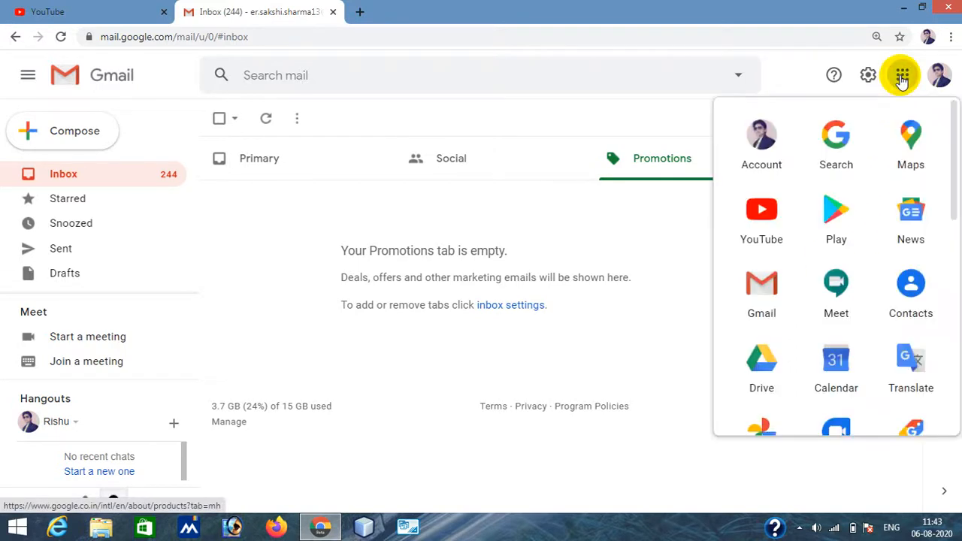
pyautogui.click(765, 383)
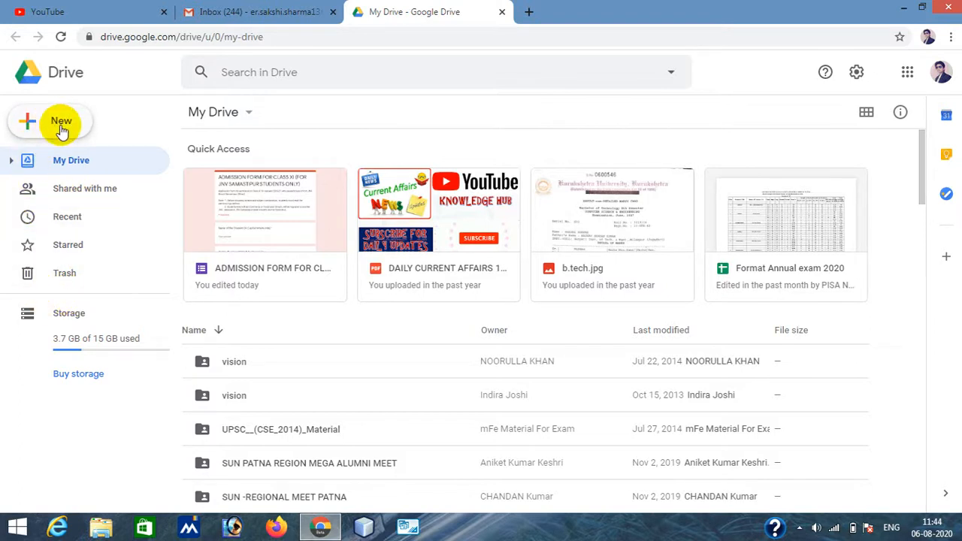
# - Create a new blank Google Form from Drive
pyautogui.click(61, 128)
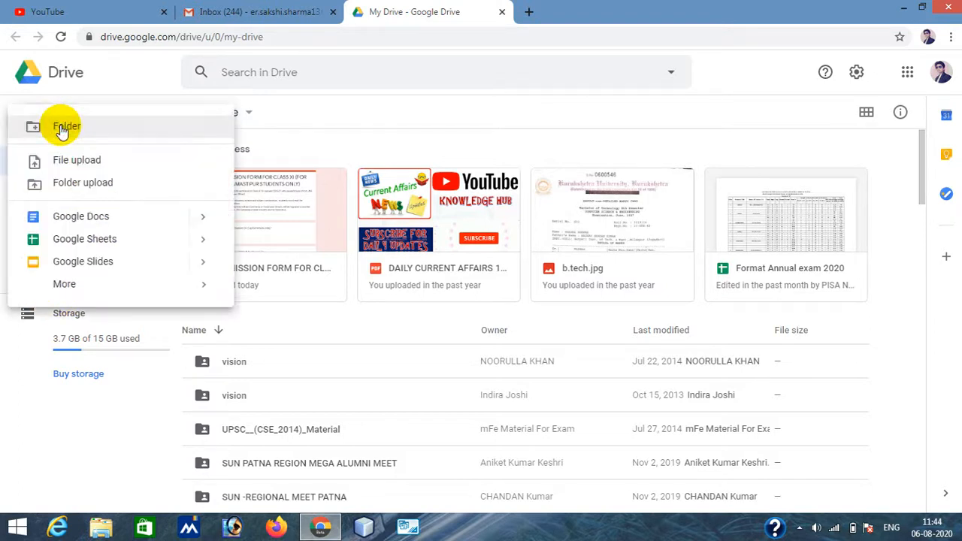
pyautogui.moveTo(71, 290)
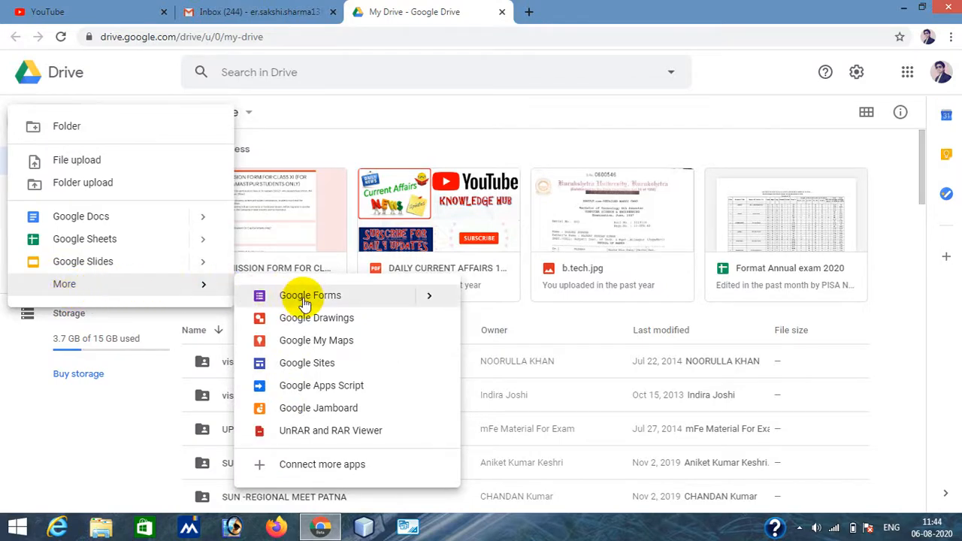
pyautogui.moveTo(427, 299)
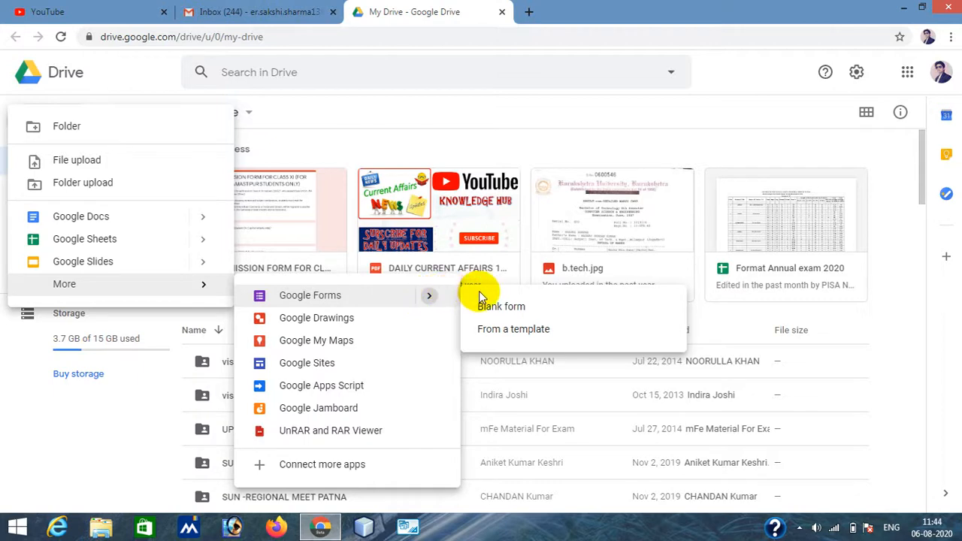
pyautogui.click(500, 311)
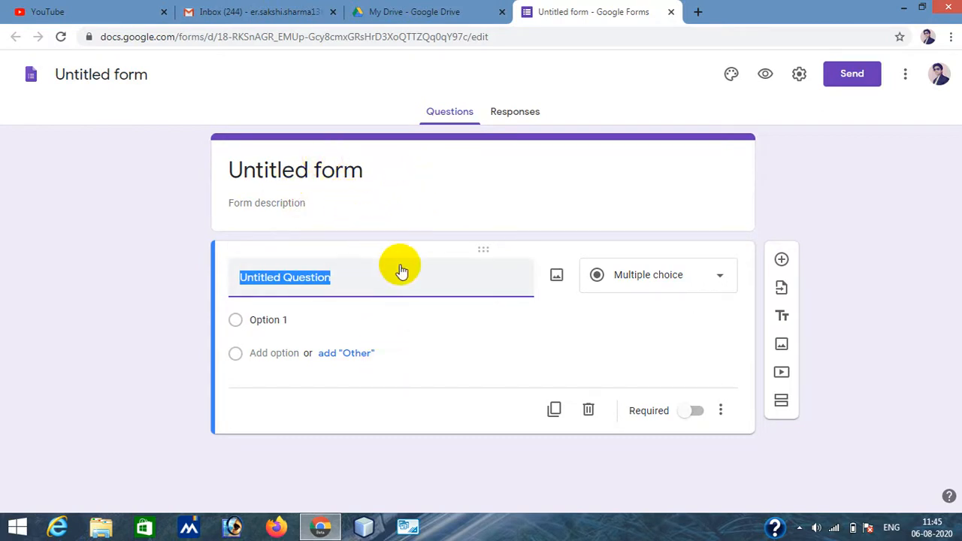
# - Set the form title to "Admission Form"
pyautogui.click(310, 172)
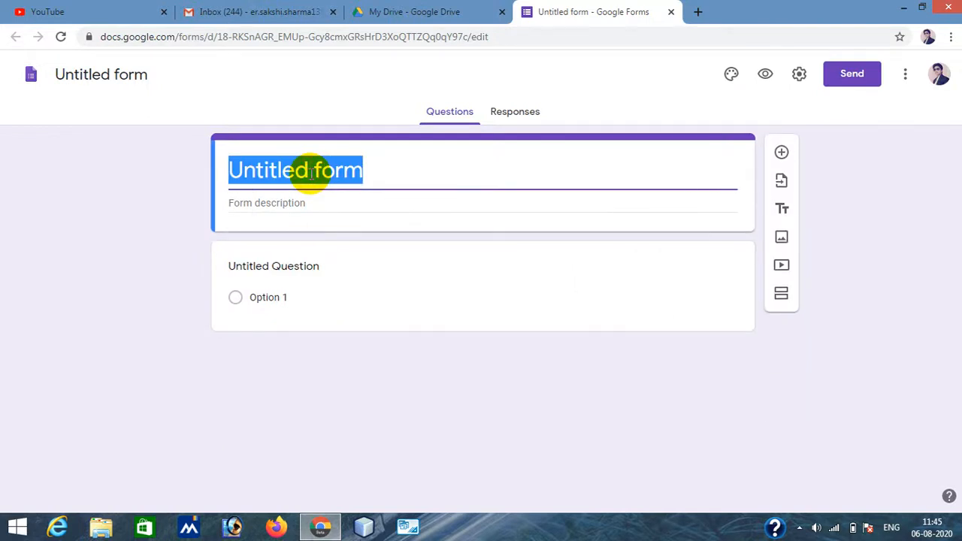
pyautogui.write('Admiss')
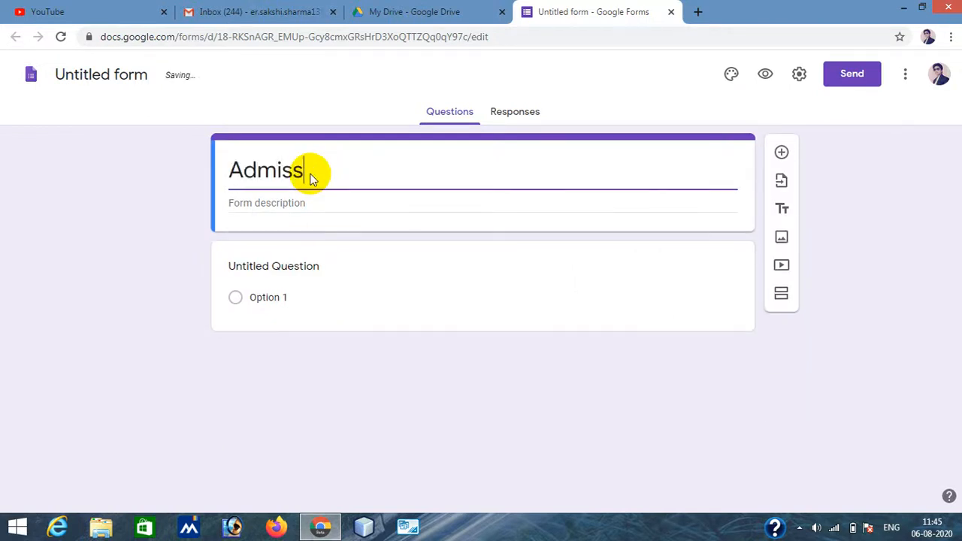
pyautogui.write('ion For')
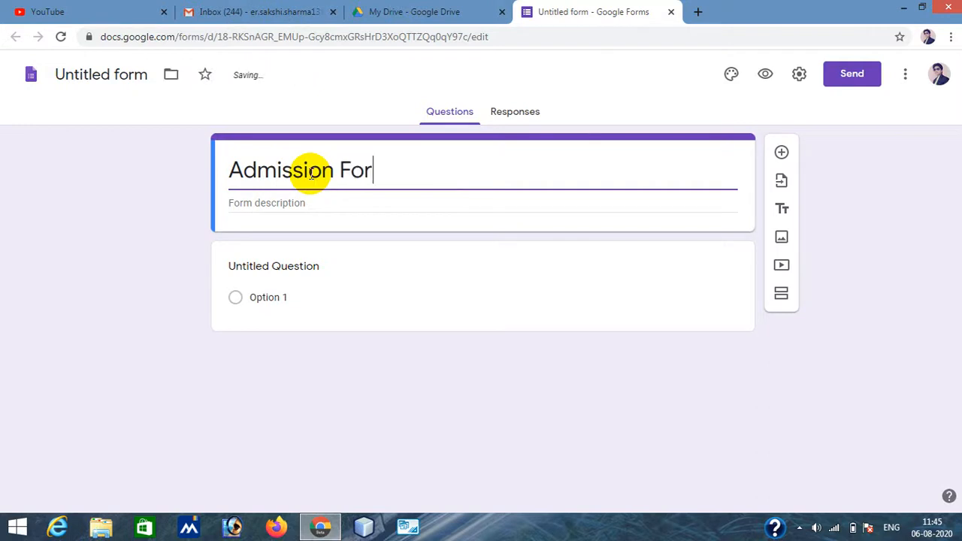
pyautogui.write('m')
pyautogui.click(286, 387)
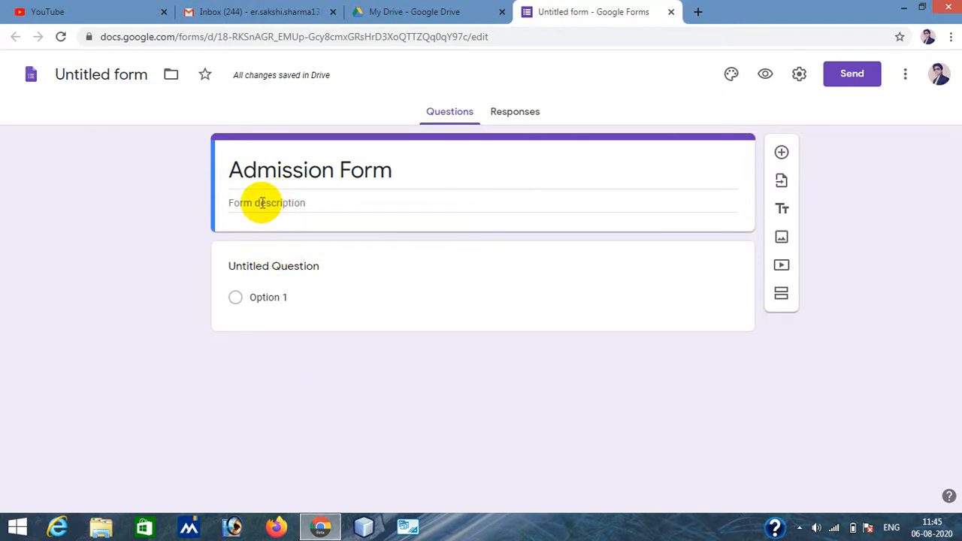
# - Enter the form description "Last date of form submission is 10th august.", correcting the spelling of 10th
pyautogui.click(262, 203)
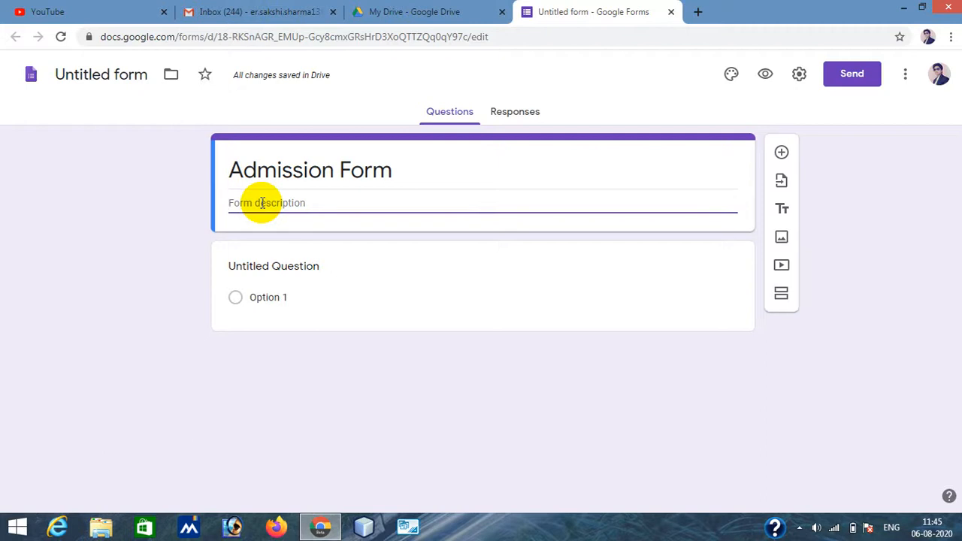
pyautogui.write('L')
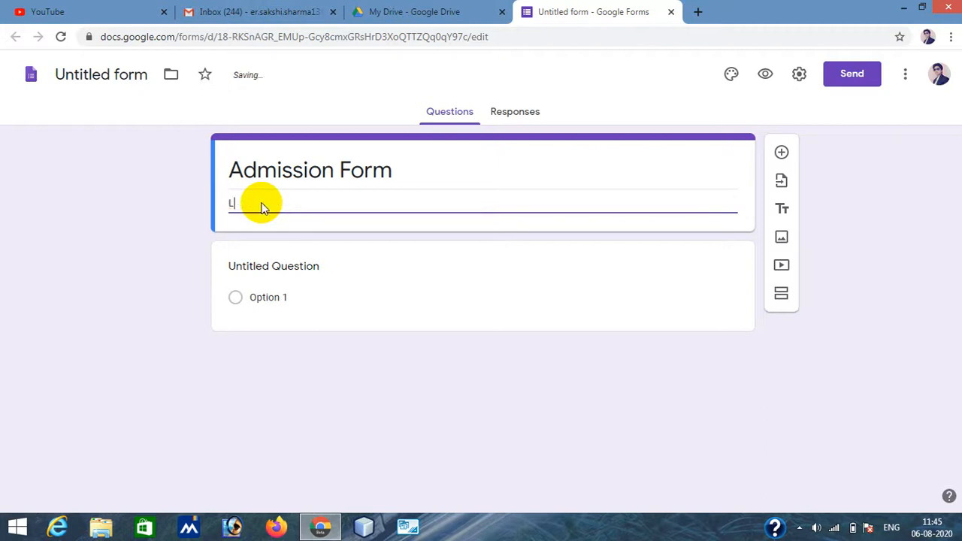
pyautogui.write('ast da')
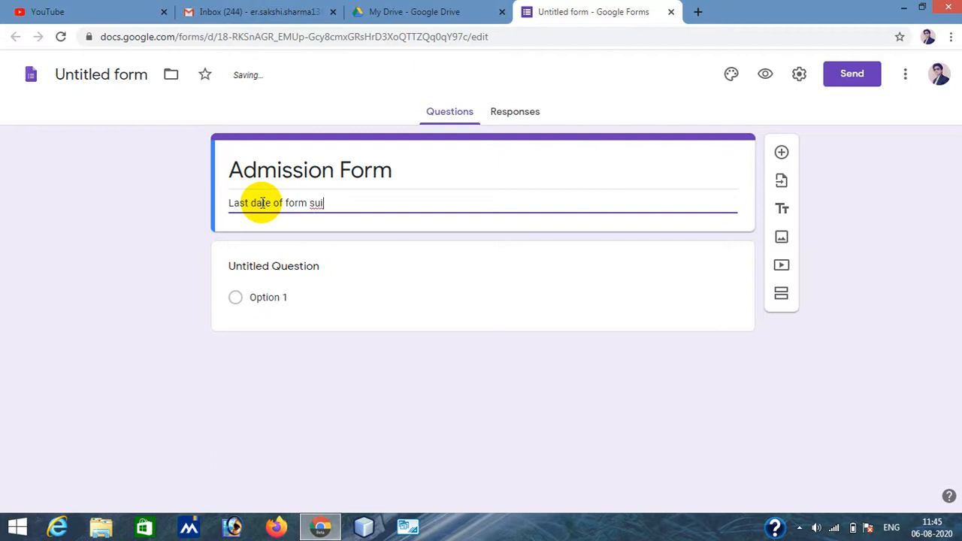
pyautogui.write('te of form submission is')
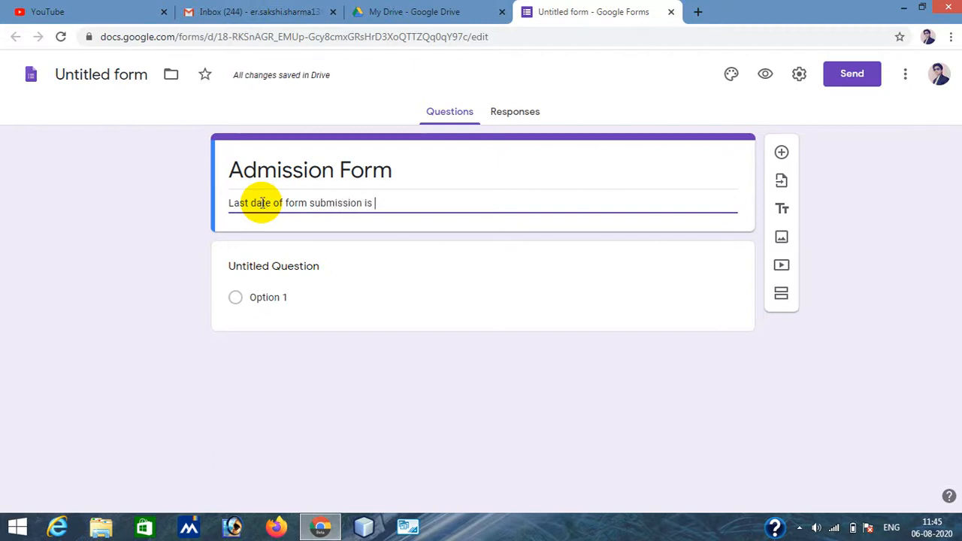
pyautogui.write(' 10')
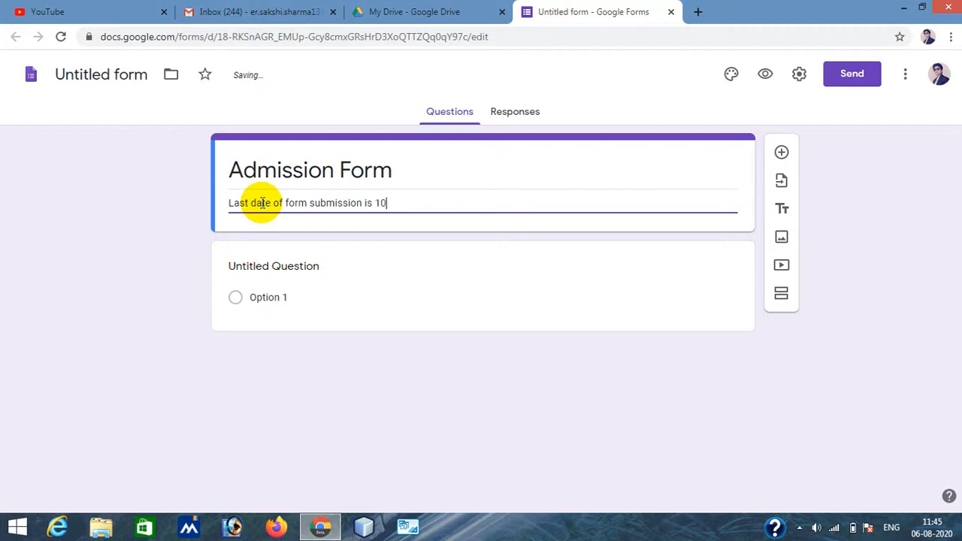
pyautogui.write('rth august')
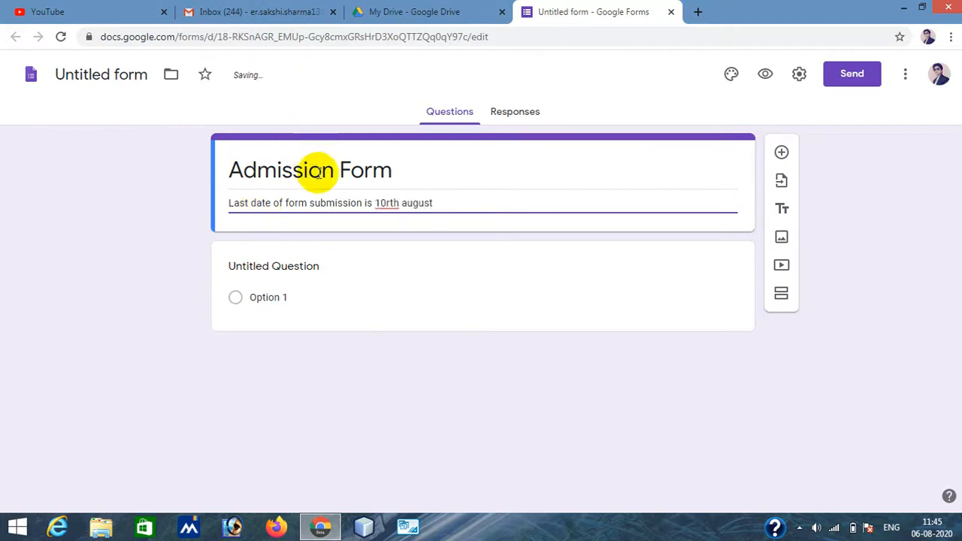
pyautogui.rightClick(387, 203)
pyautogui.click(440, 215)
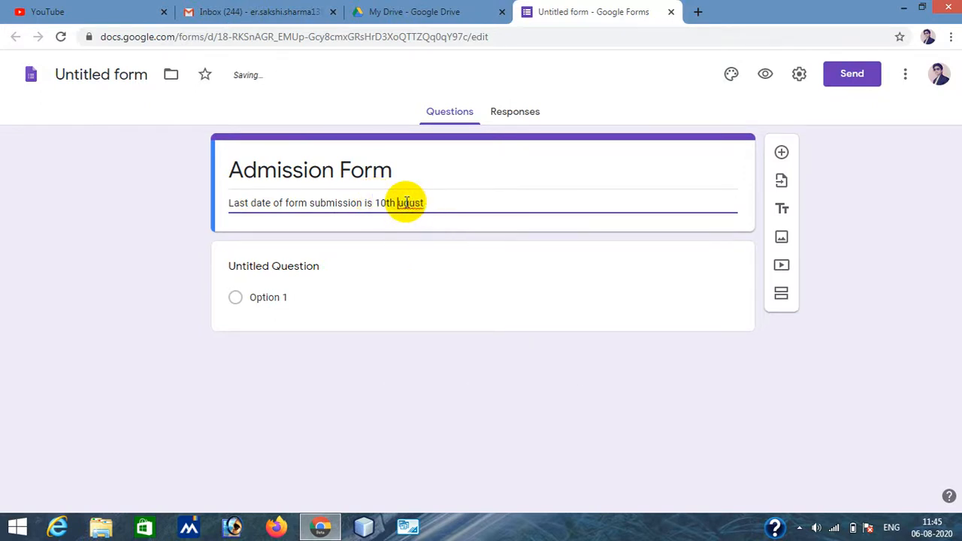
pyautogui.click(438, 204)
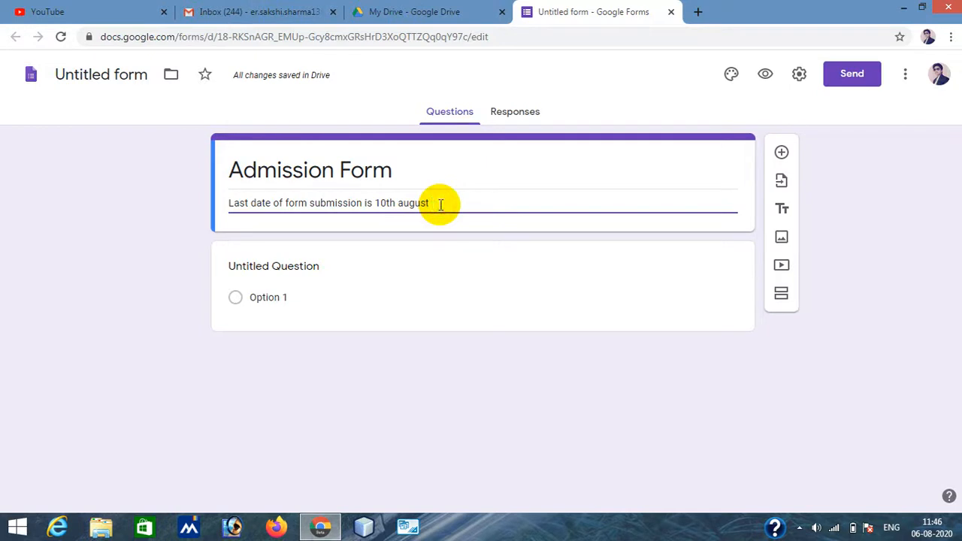
pyautogui.write('.')
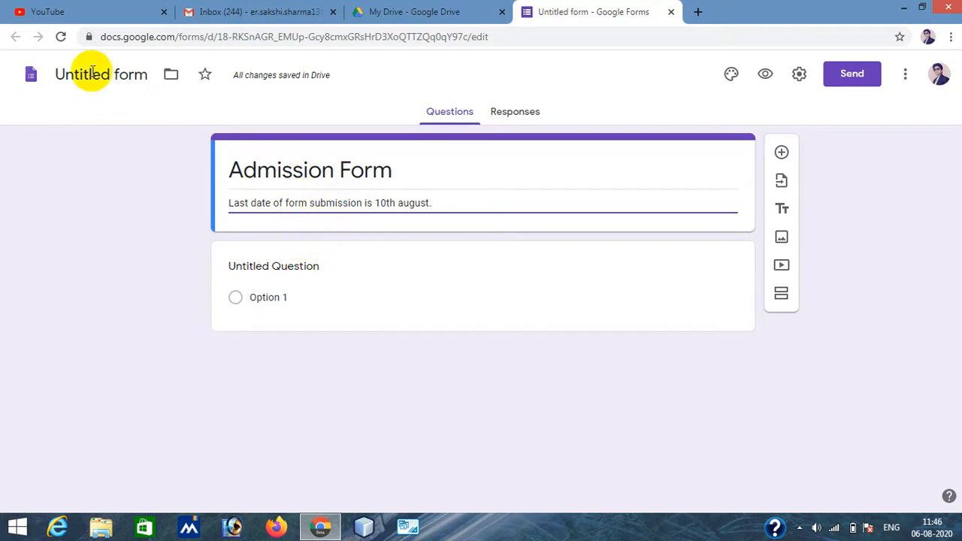
# - Rename the form file as "Admission Form"
pyautogui.tripleClick(311, 171)
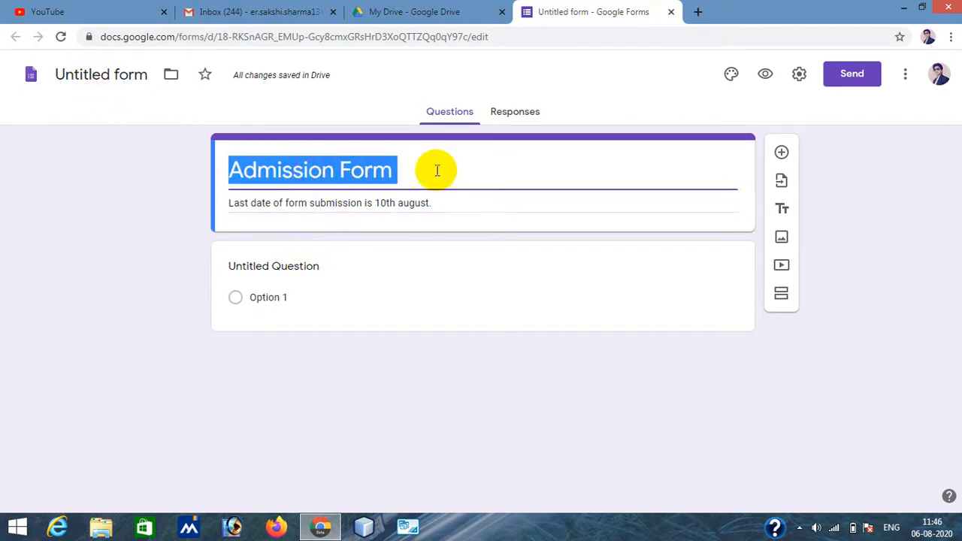
pyautogui.click(97, 73)
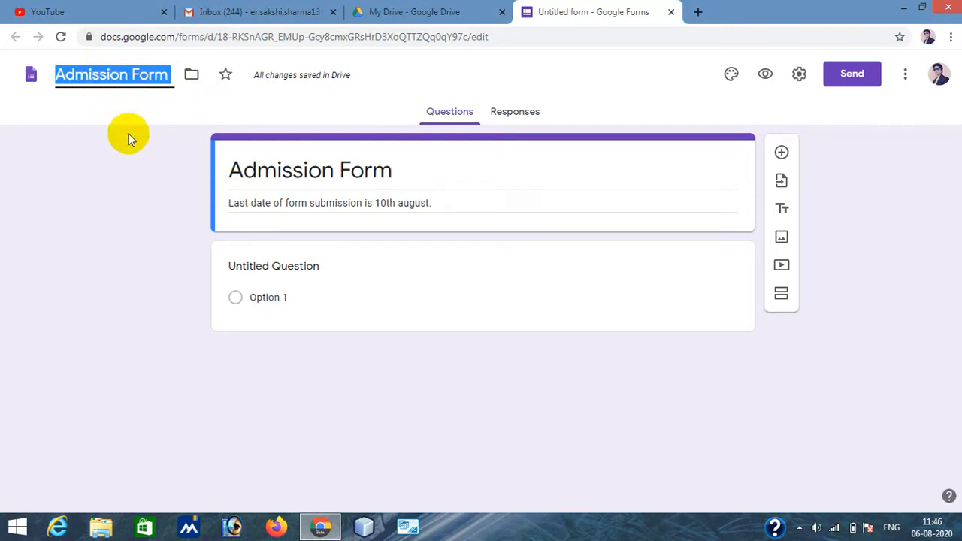
pyautogui.click(146, 158)
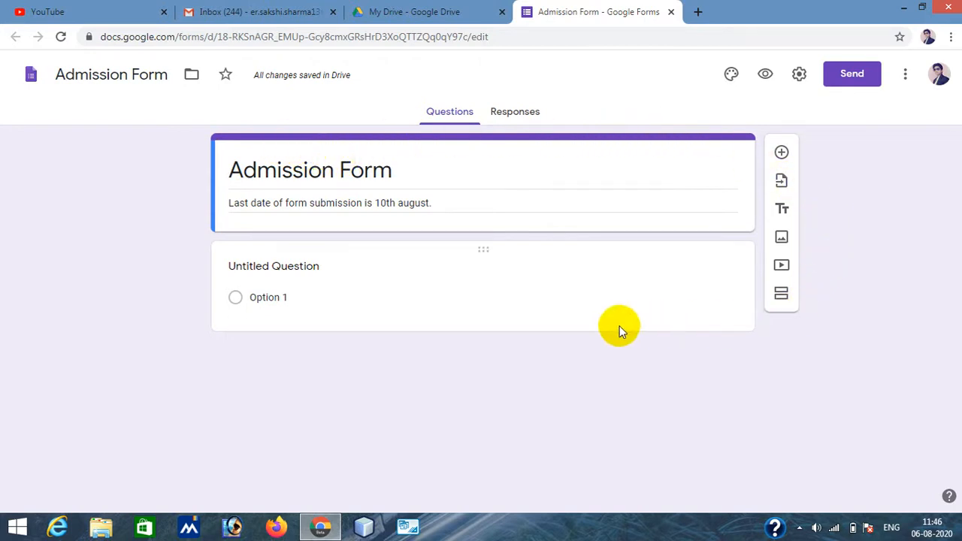
# - Open the theme options and set the theme color to red
pyautogui.click(731, 75)
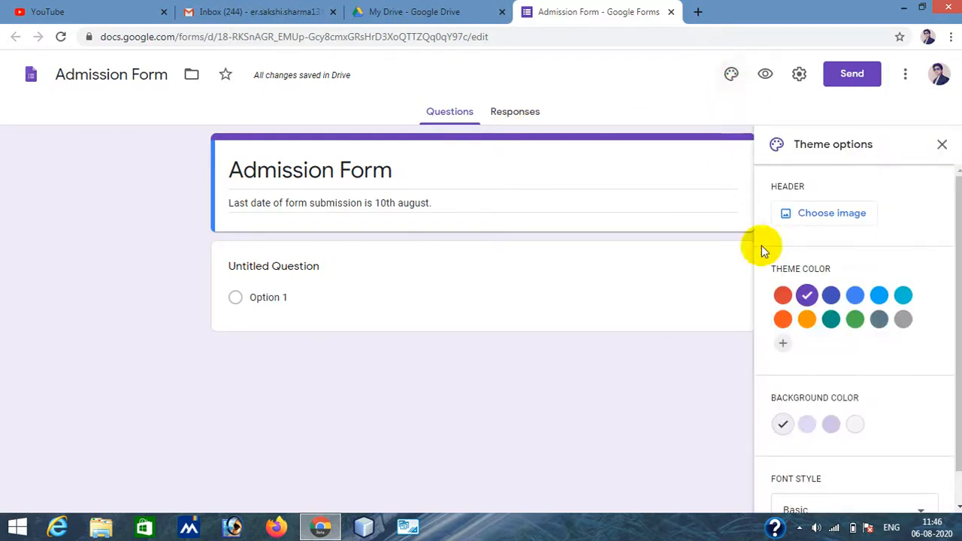
pyautogui.click(781, 298)
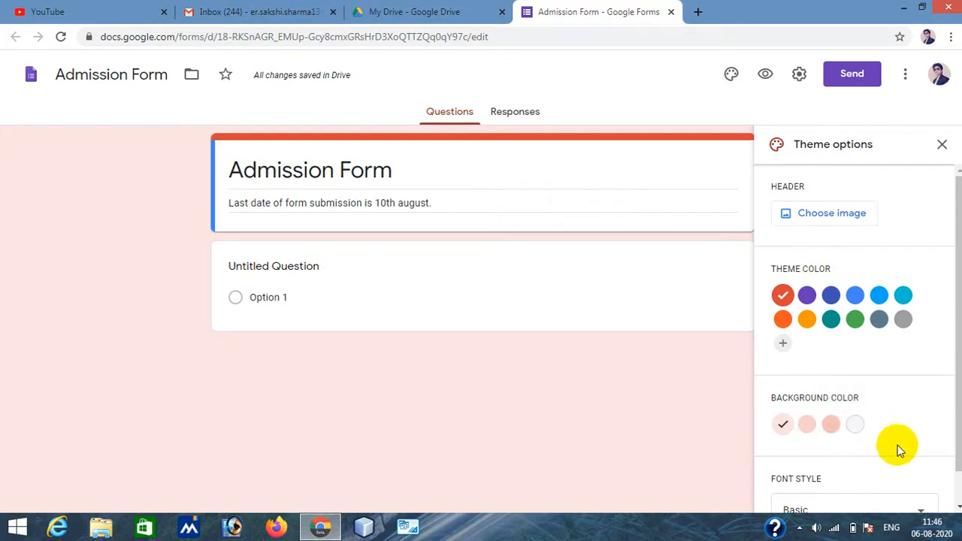
pyautogui.scroll(-1, 898, 446)
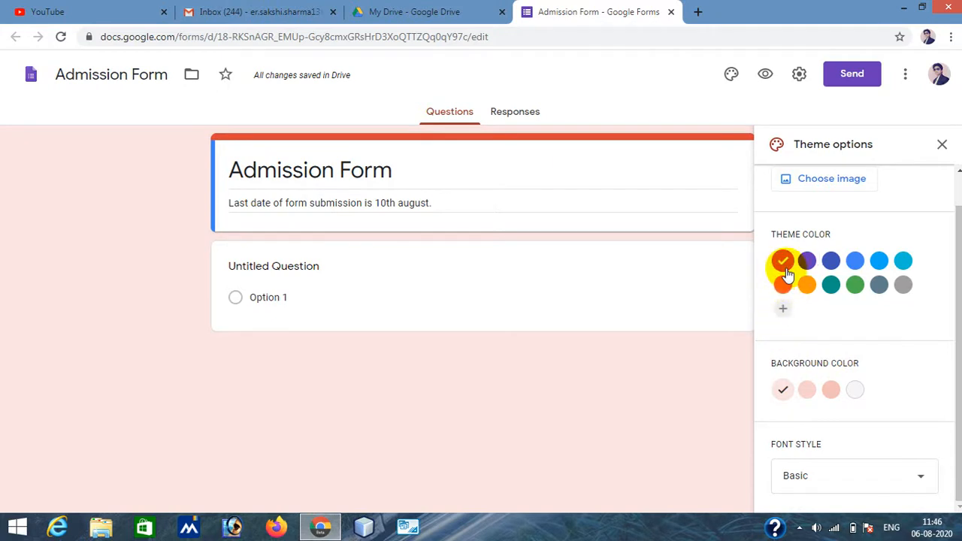
pyautogui.scroll(1, 852, 288)
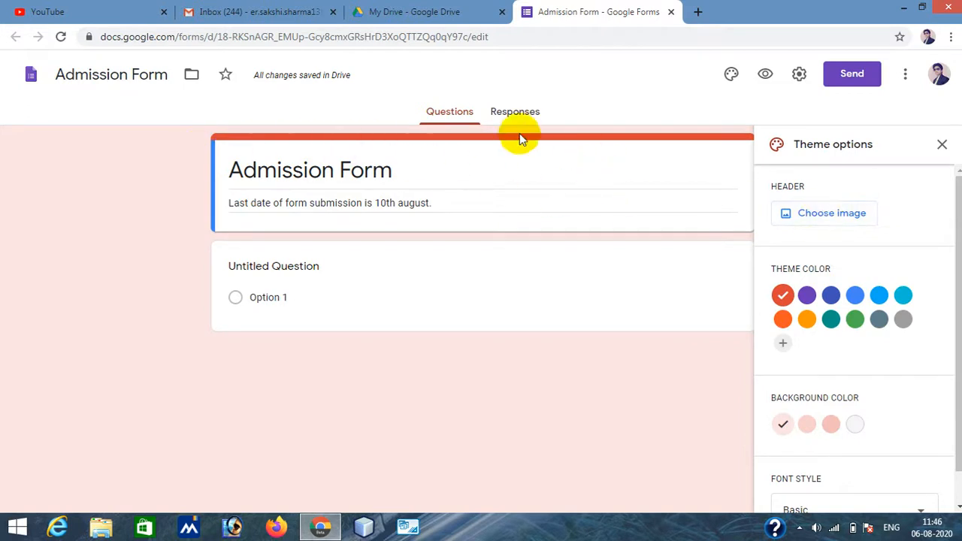
# - Open the header image chooser, browse the Work and School themes, and switch to uploading a custom image
pyautogui.click(824, 216)
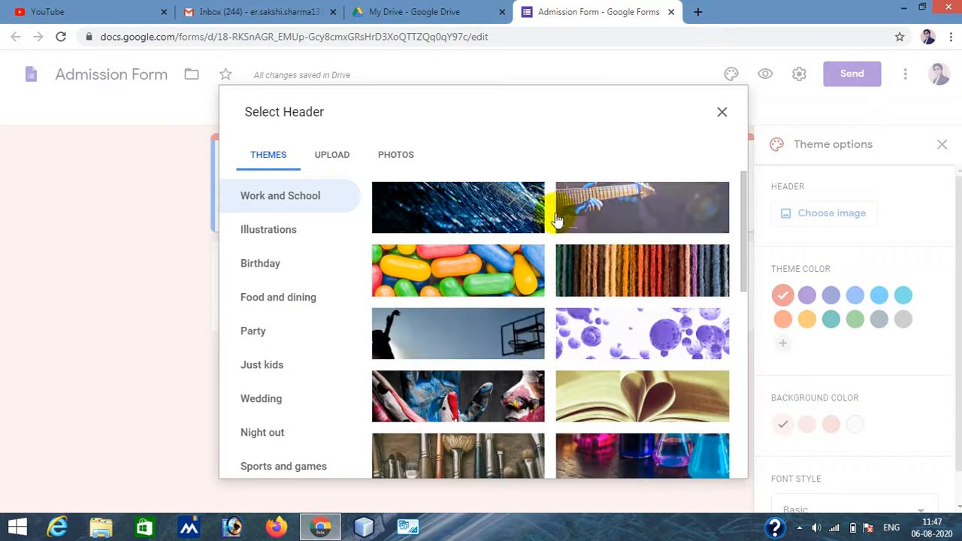
pyautogui.scroll(-3, 576, 322)
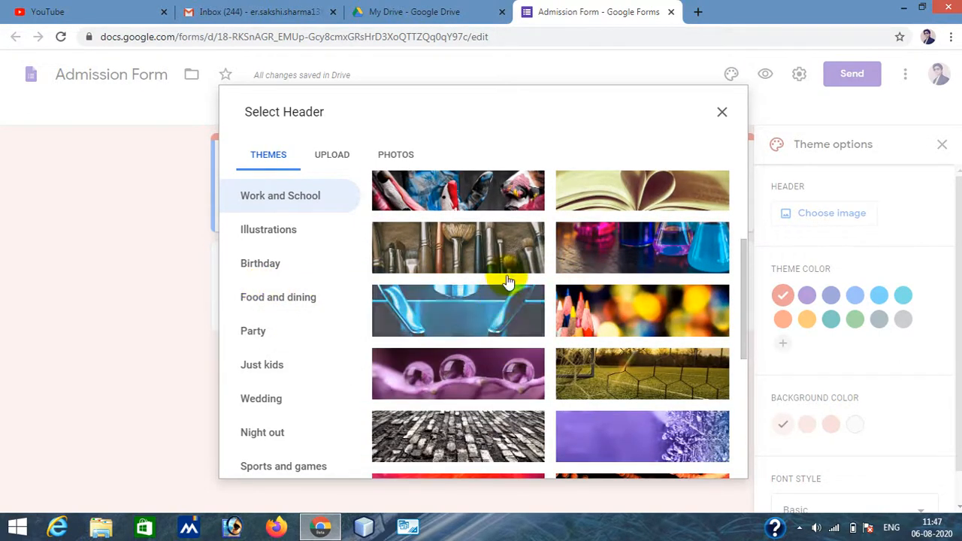
pyautogui.scroll(-6, 509, 282)
pyautogui.scroll(4, 513, 277)
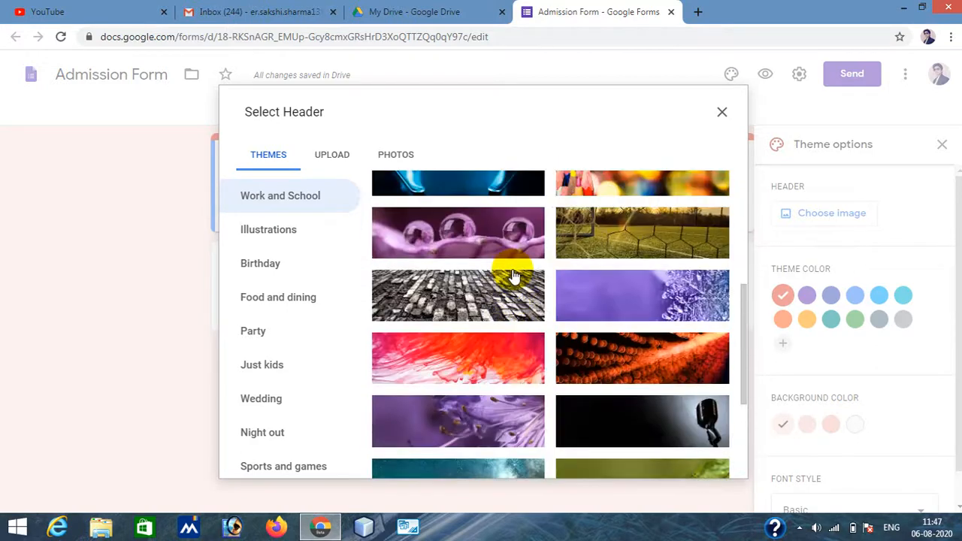
pyautogui.scroll(3, 512, 275)
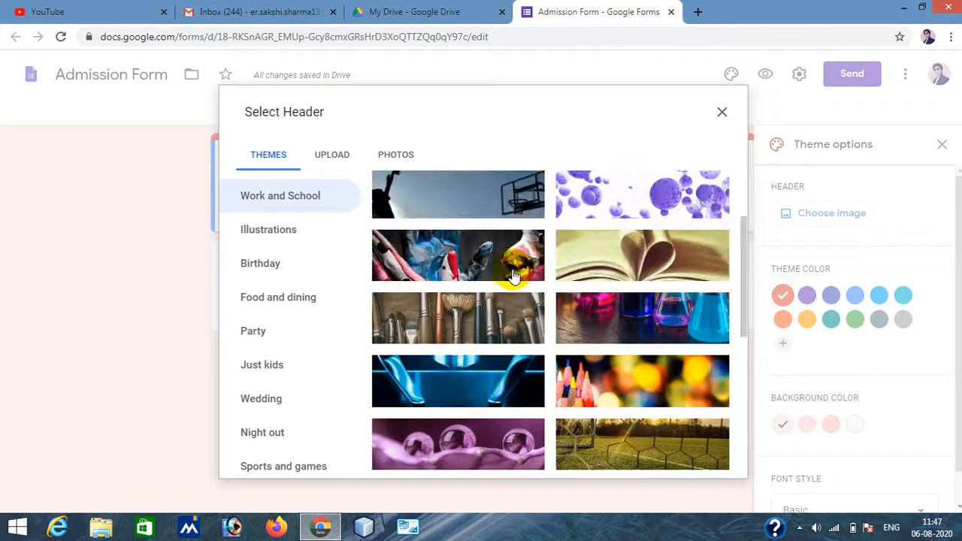
pyautogui.click(339, 161)
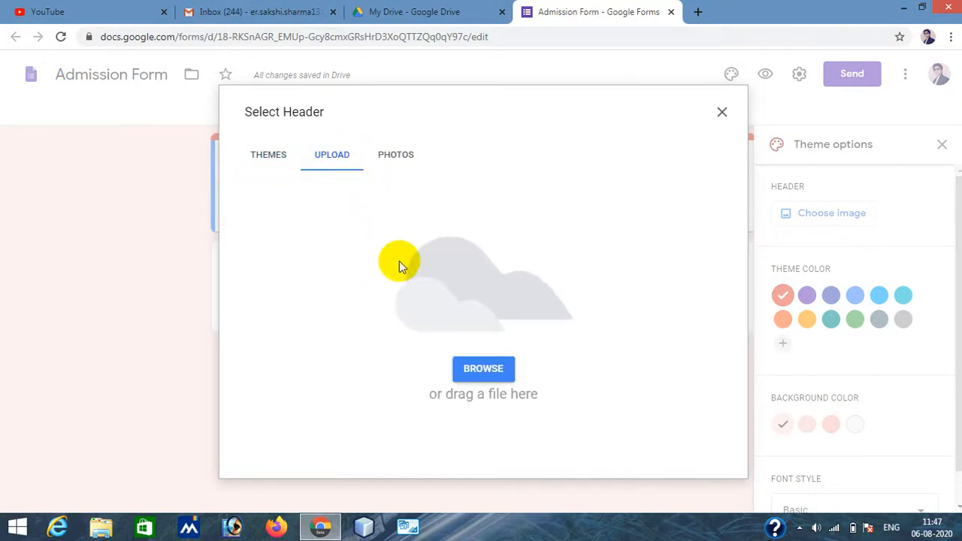
# - Upload the Desktop image KHub_logo-in-1920resolution-2 as the custom header image
pyautogui.click(477, 372)
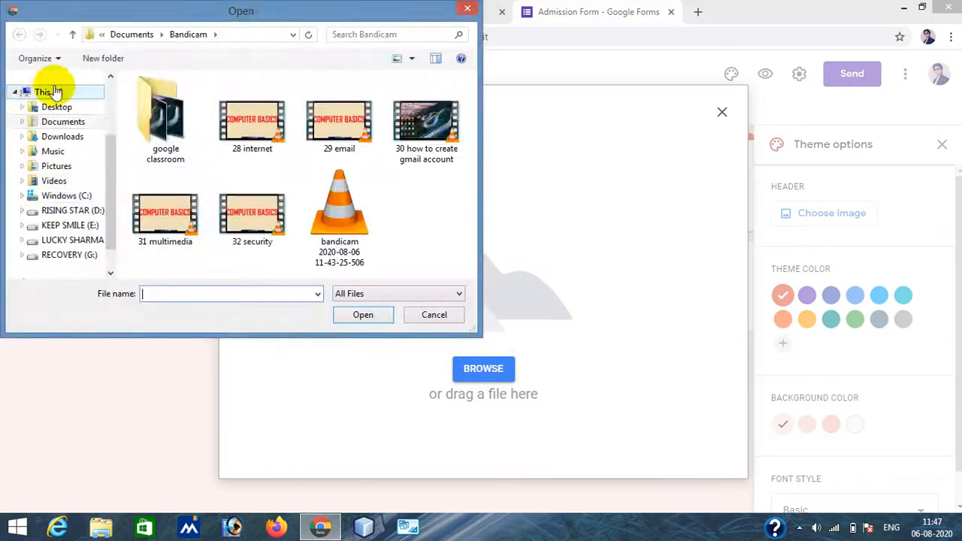
pyautogui.click(66, 110)
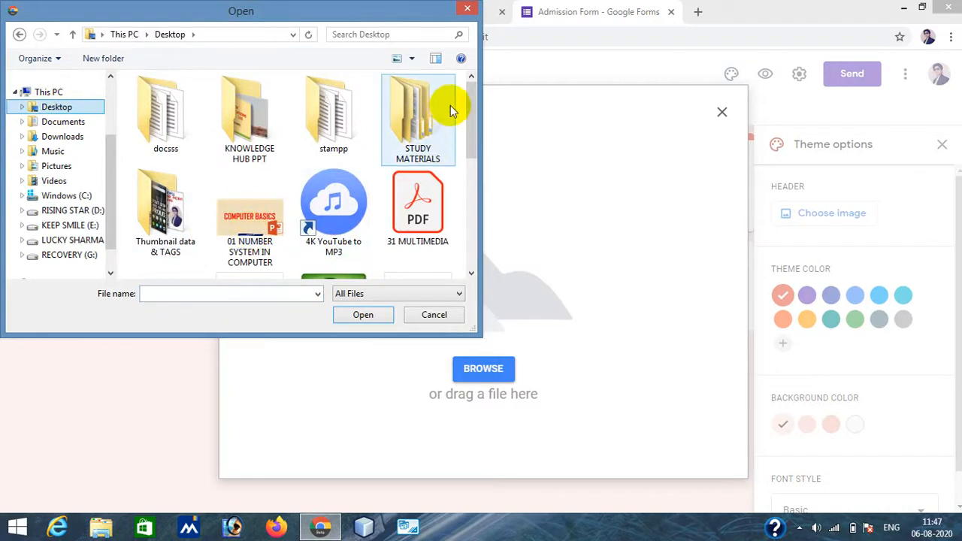
pyautogui.moveTo(475, 105); pyautogui.dragTo(474, 212)
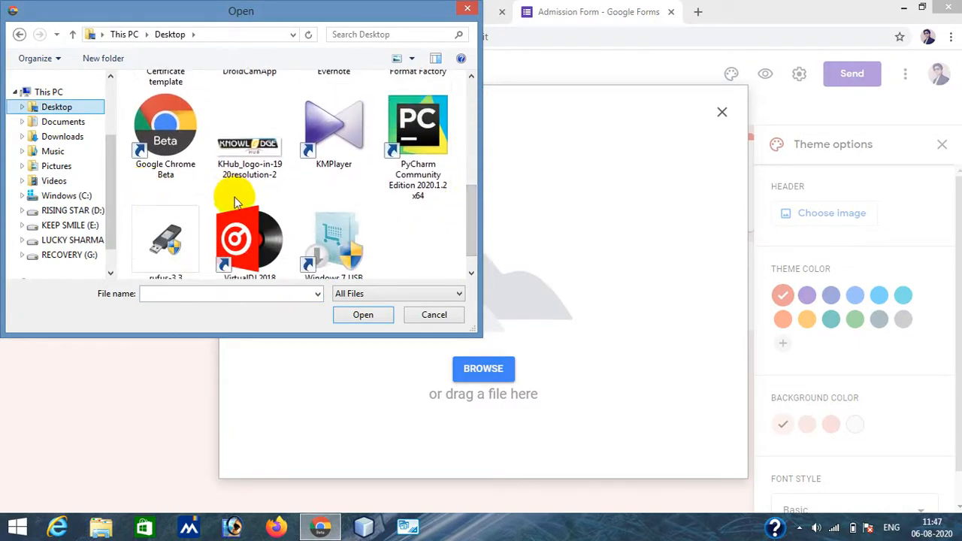
pyautogui.click(235, 159)
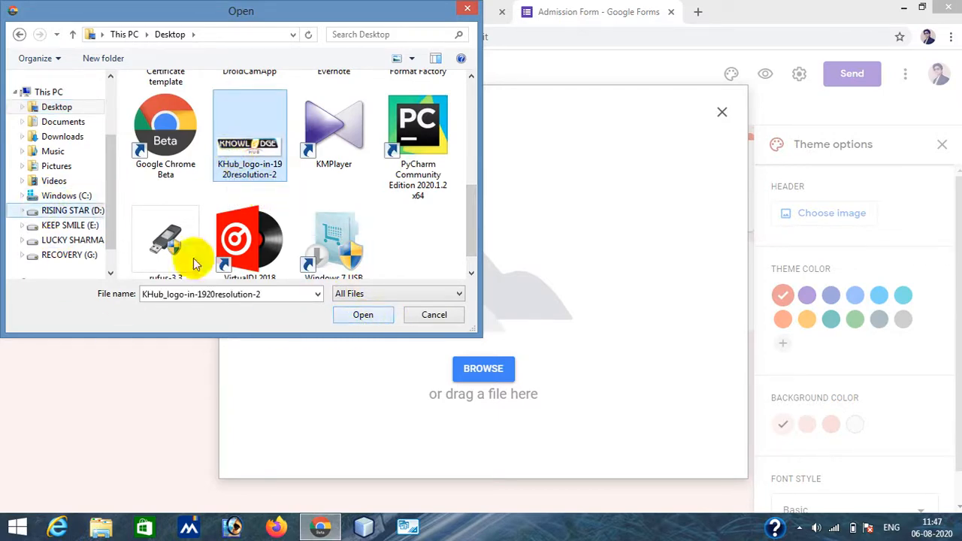
pyautogui.click(374, 320)
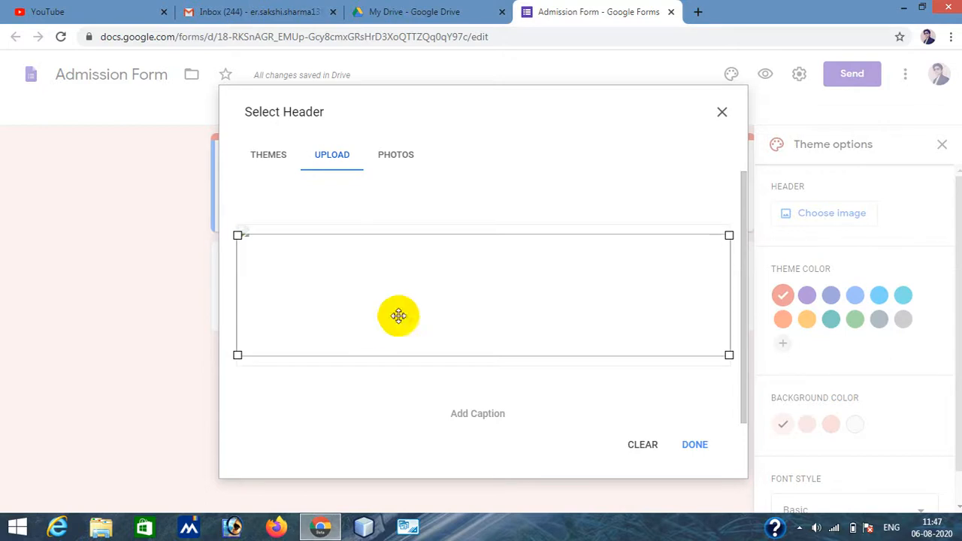
# - Adjust the header crop area slightly, confirm the header image, and close the theme options
pyautogui.moveTo(253, 233); pyautogui.dragTo(255, 229)
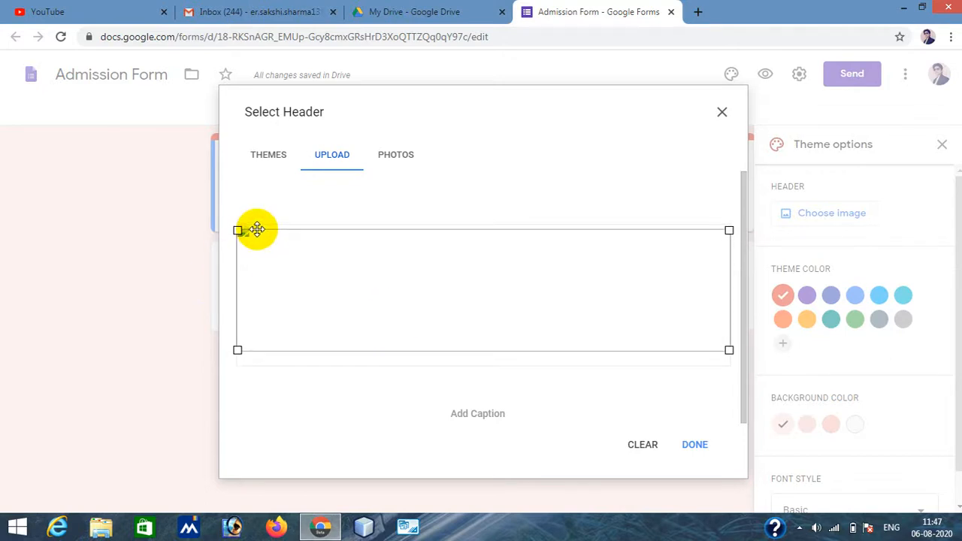
pyautogui.click(695, 444)
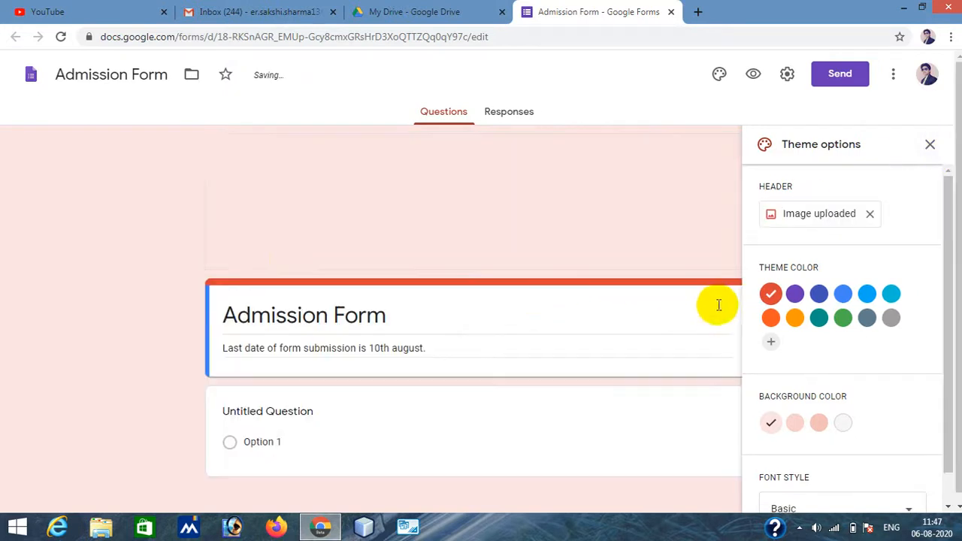
pyautogui.click(930, 145)
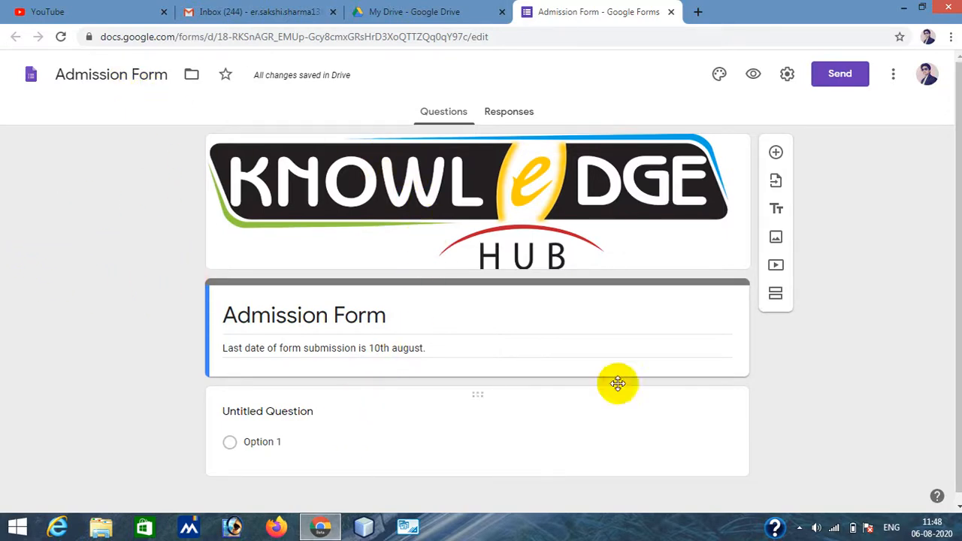
# - Title the first question "Full Name" and set its type to Short answer
pyautogui.scroll(-1, 842, 355)
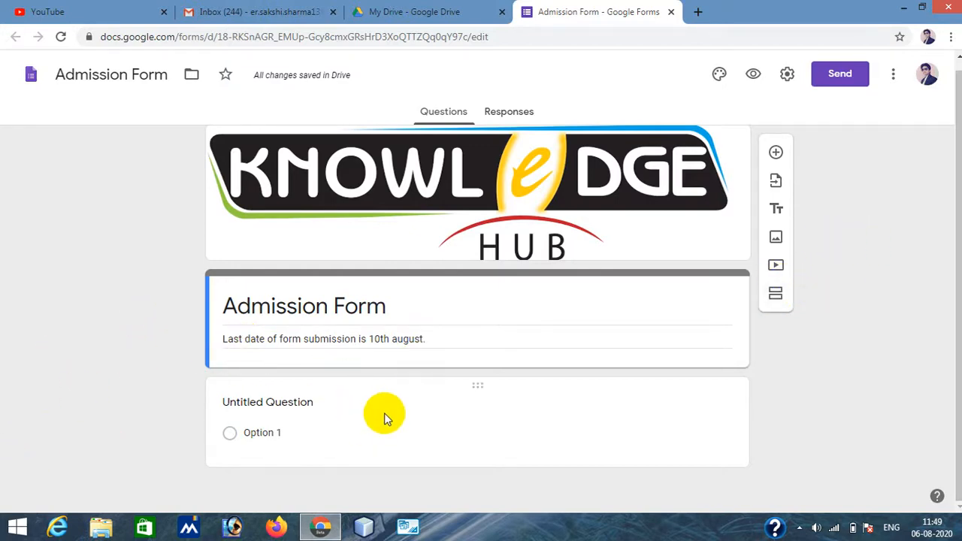
pyautogui.click(252, 404)
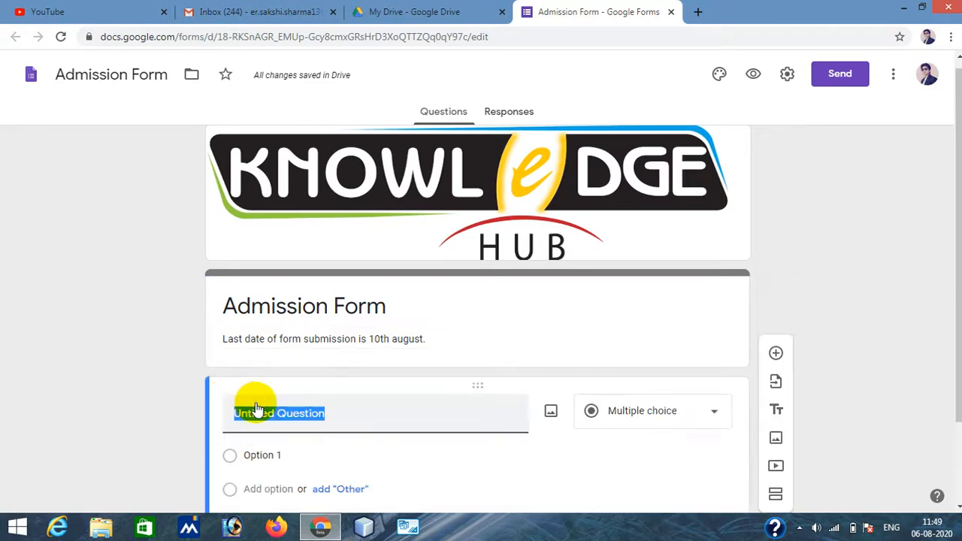
pyautogui.scroll(-2, 862, 334)
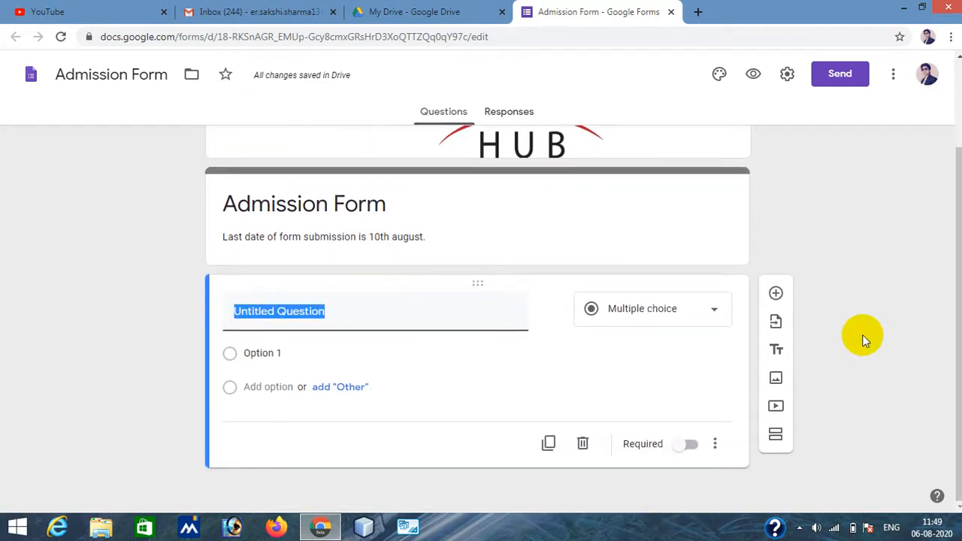
pyautogui.write('Ful')
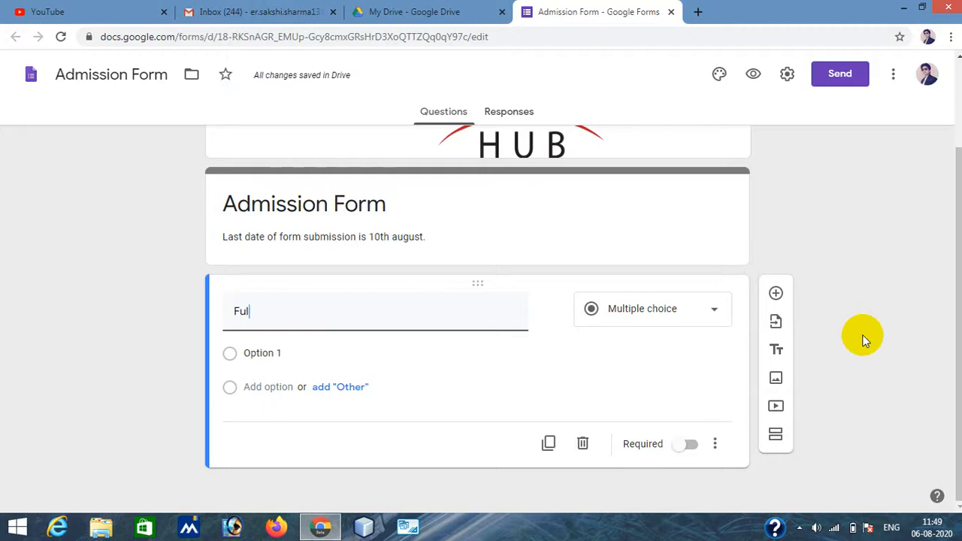
pyautogui.write('l name')
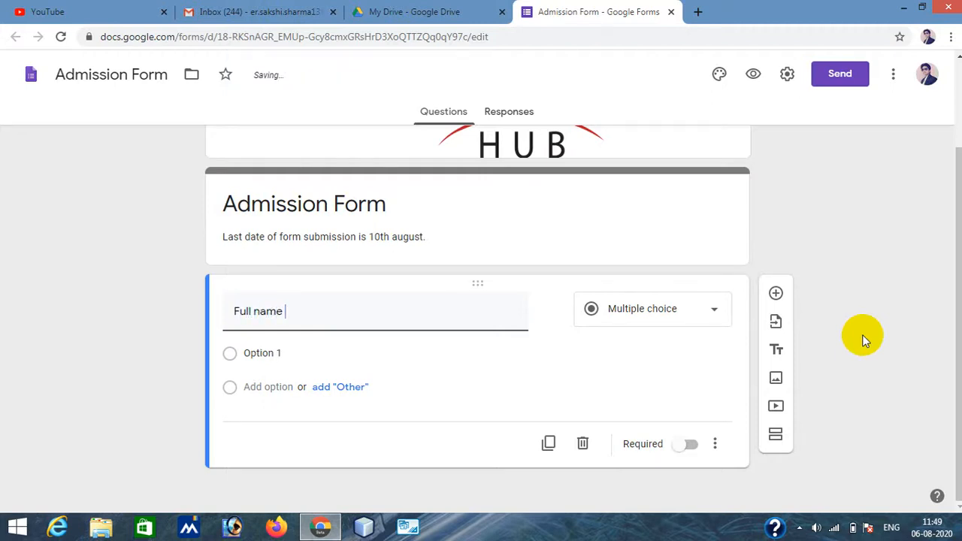
pyautogui.press('BackSpace')
pyautogui.press('BackSpace')
pyautogui.press('BackSpace')
pyautogui.press('BackSpace')
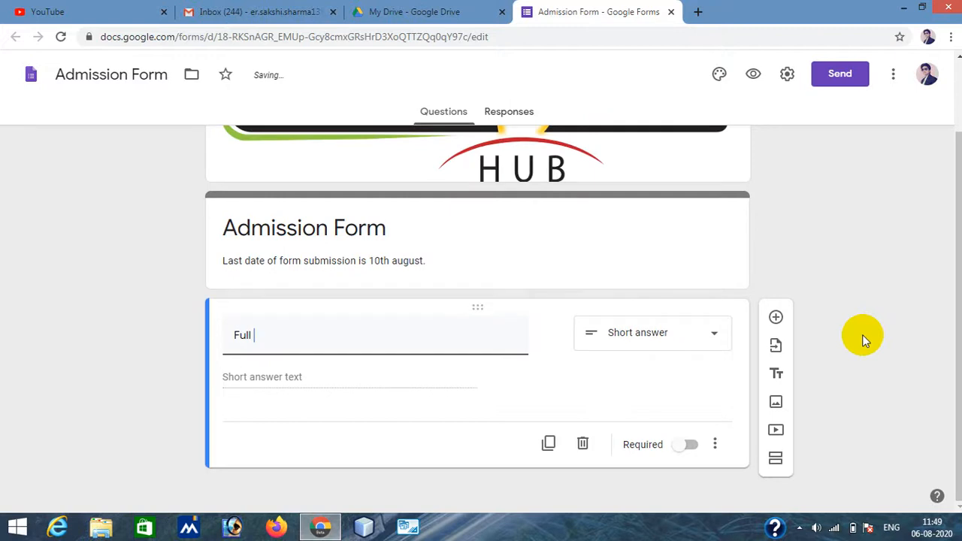
pyautogui.write('Na')
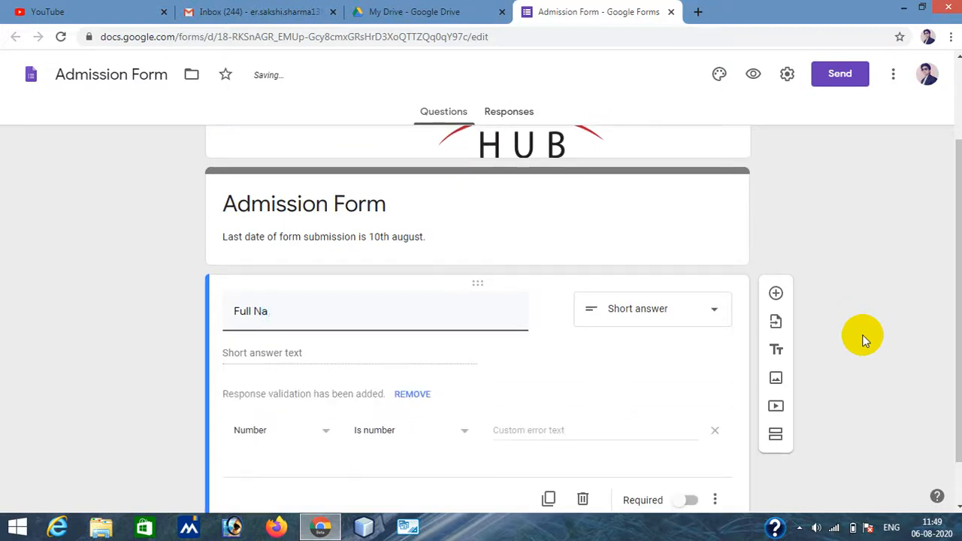
pyautogui.write('.me')
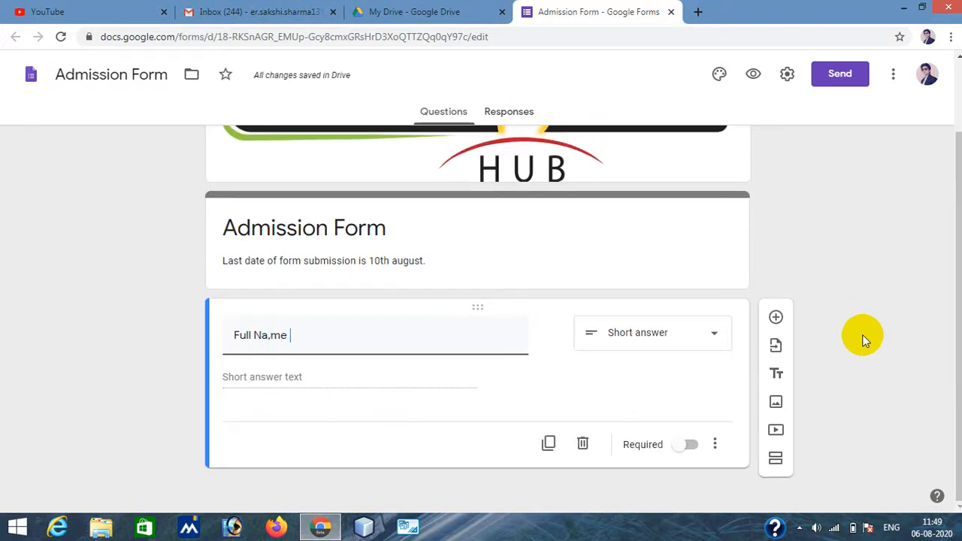
pyautogui.press('BackSpace')
pyautogui.press('BackSpace')
pyautogui.press('BackSpace')
pyautogui.write('me')
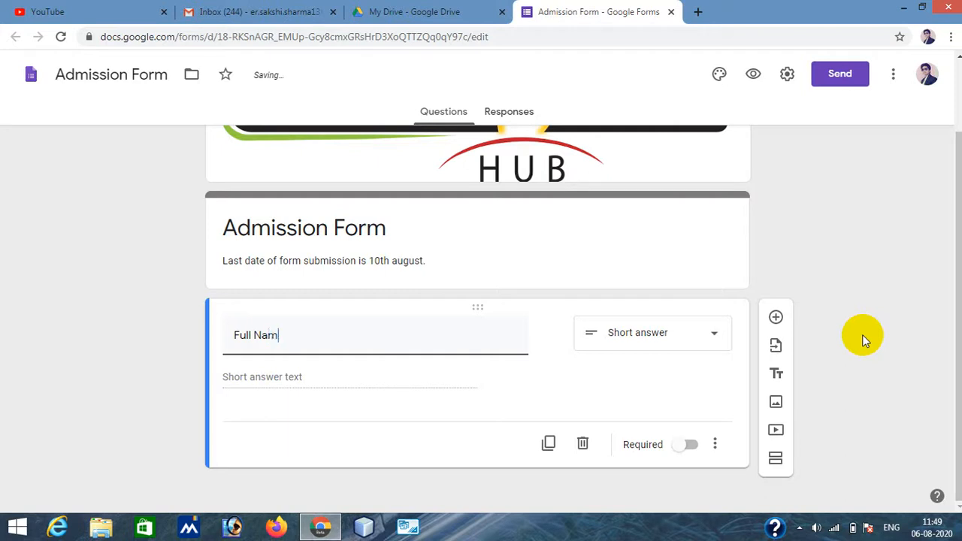
pyautogui.click(645, 330)
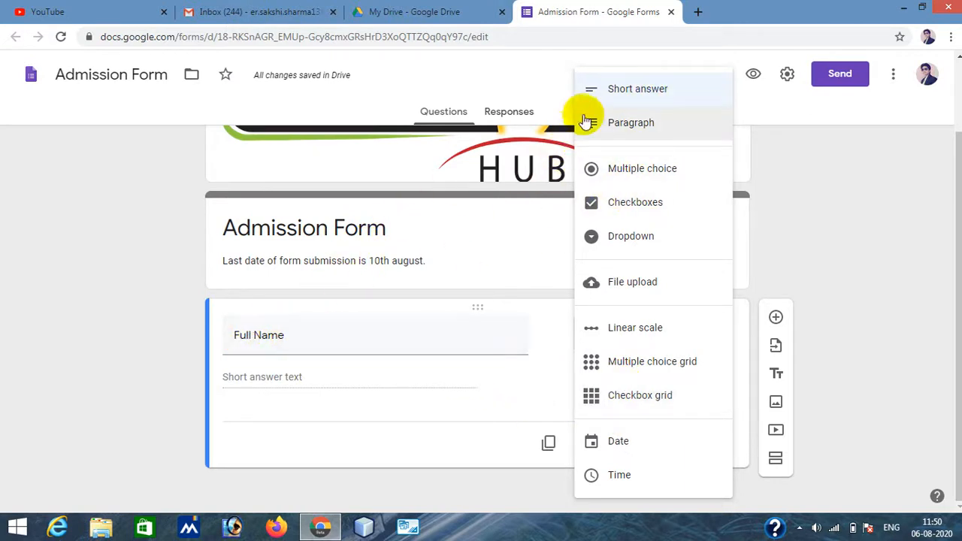
pyautogui.click(666, 88)
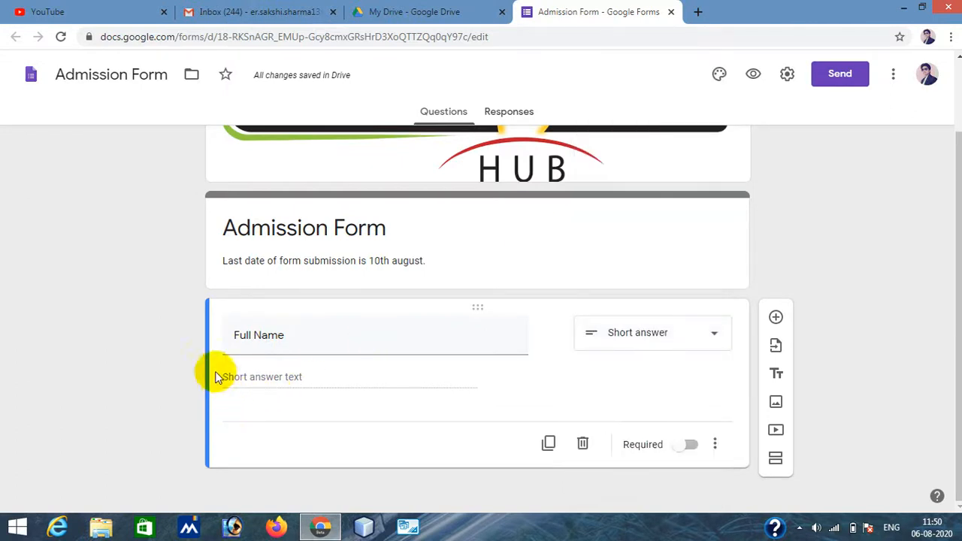
# - Extend the question title to "Full Name (Use capital letter only)"
pyautogui.tripleClick(232, 335)
pyautogui.click(297, 335)
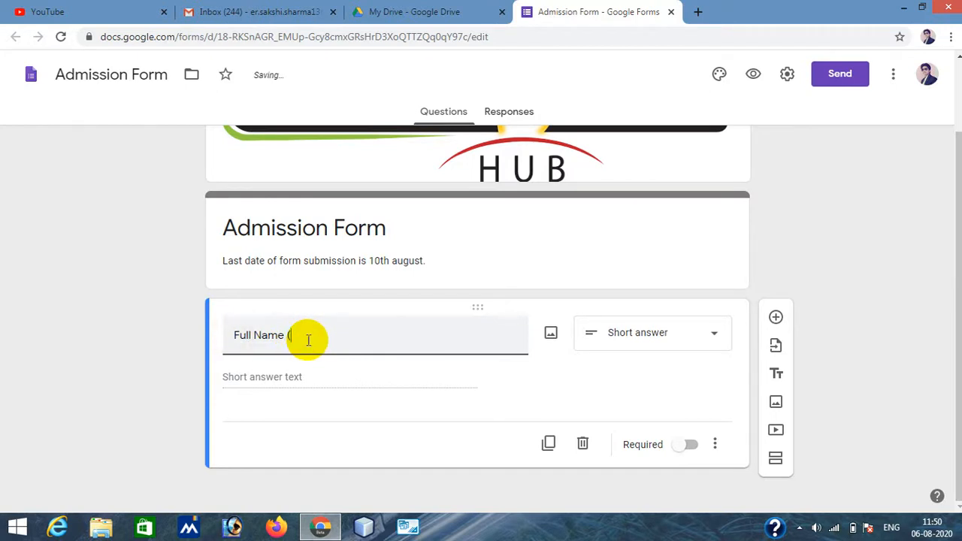
pyautogui.write('(')
pyautogui.write('Use capital')
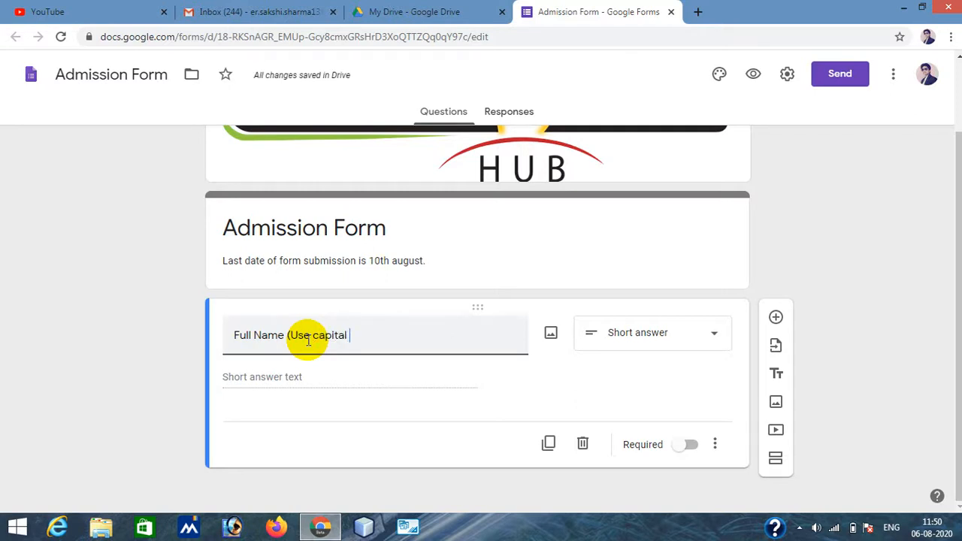
pyautogui.write(' letter')
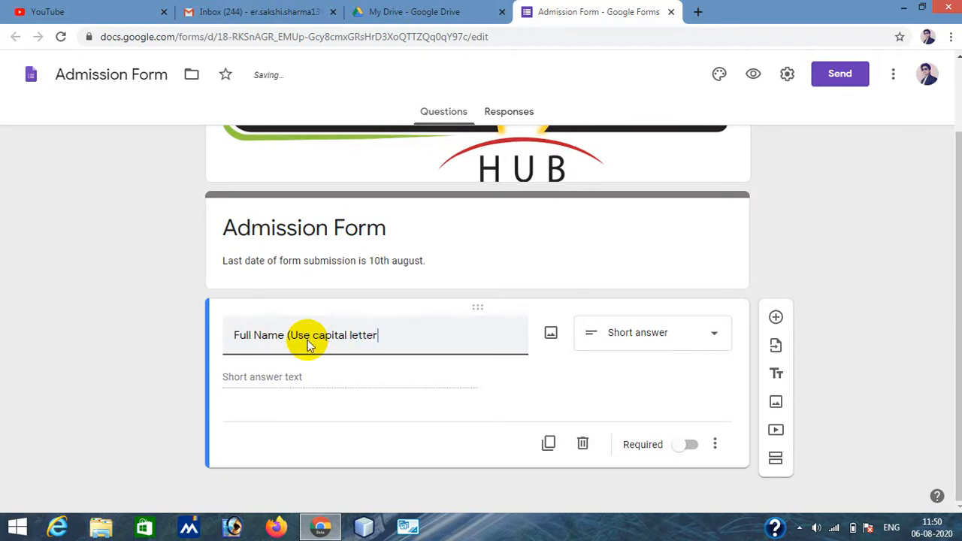
pyautogui.write(' only')
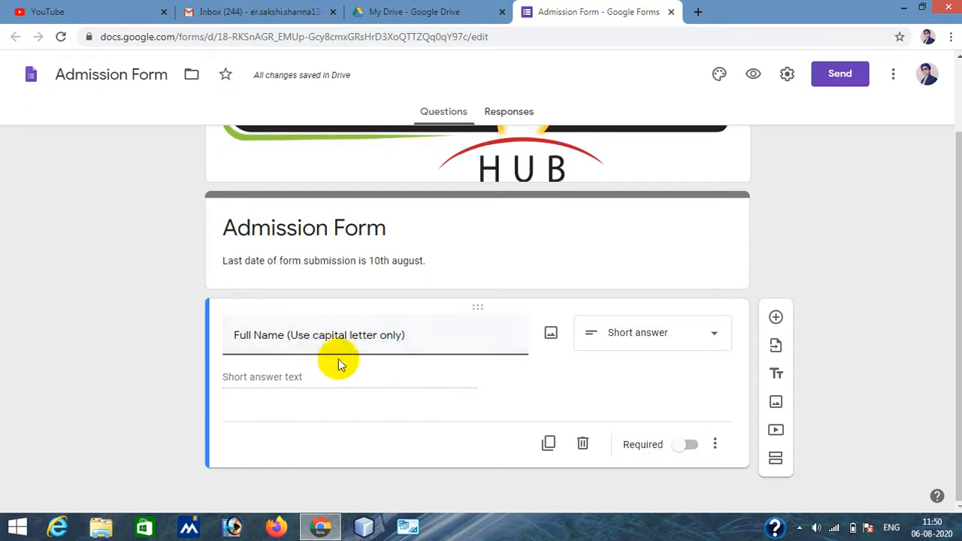
pyautogui.click(282, 379)
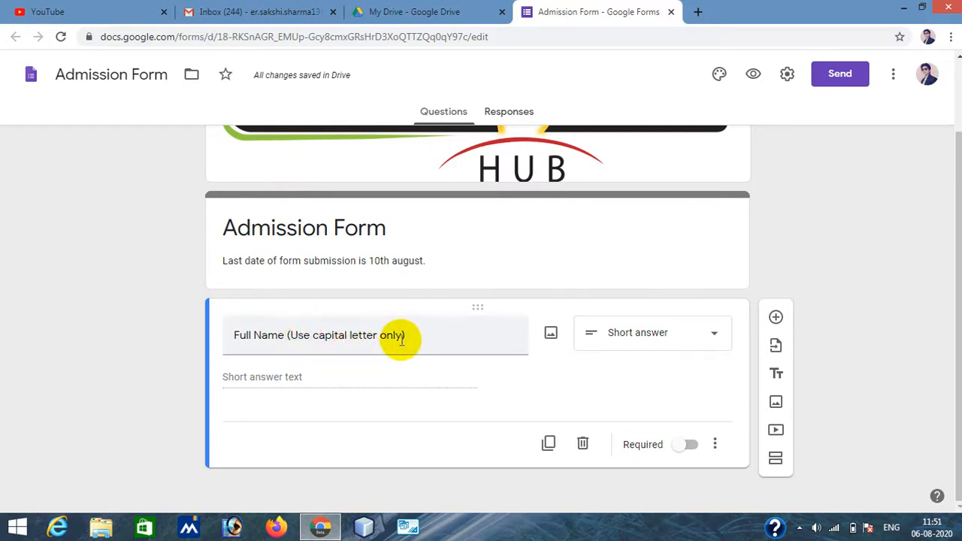
# - Make the Full Name question required
pyautogui.click(677, 450)
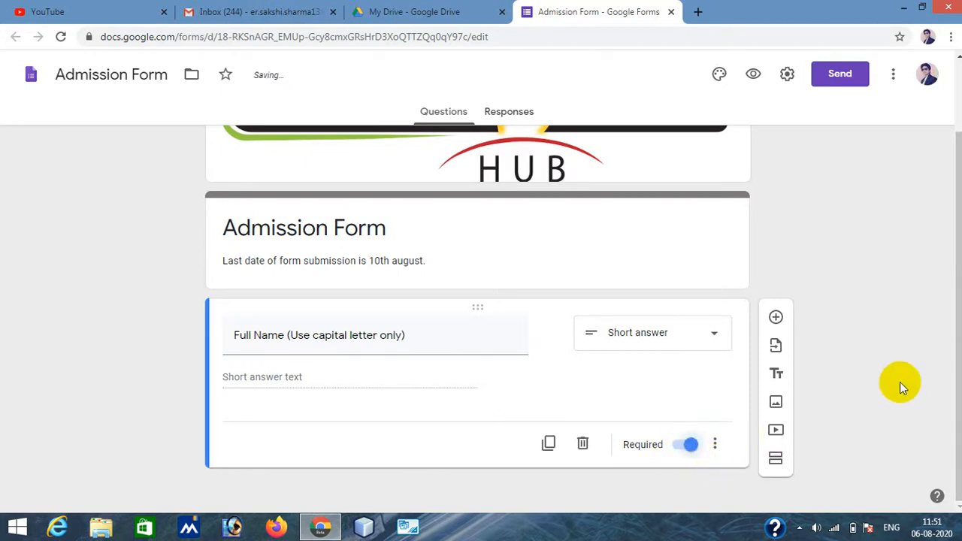
pyautogui.click(716, 447)
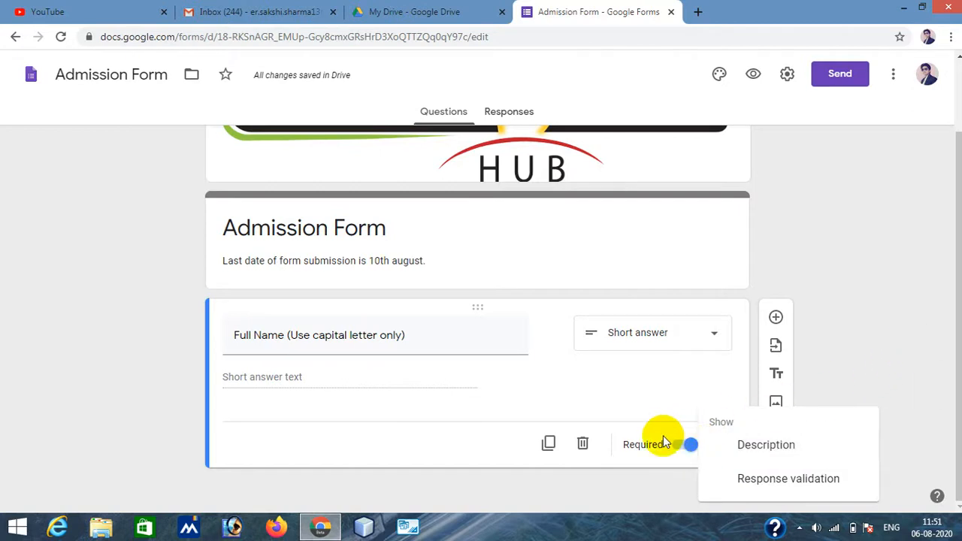
pyautogui.click(942, 333)
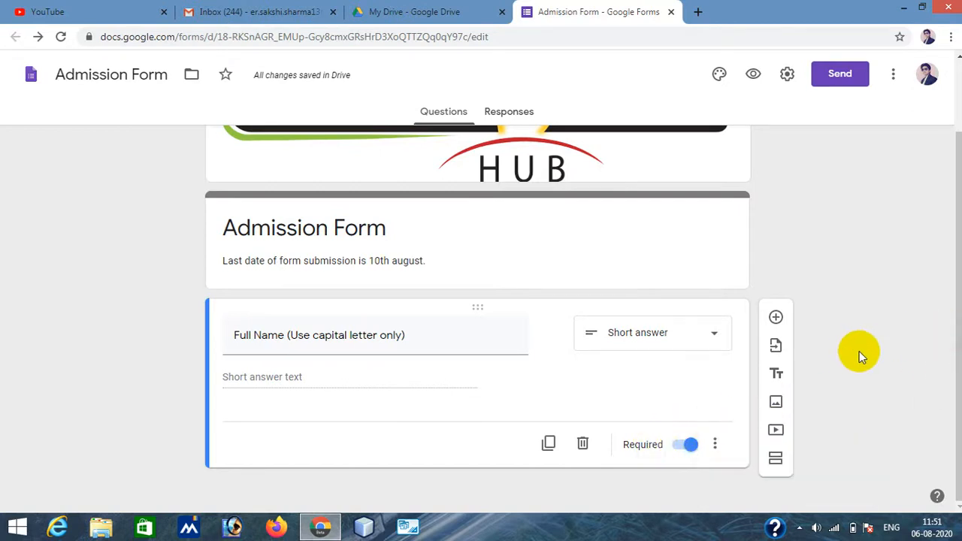
# - Add a new question titled "Aadhar Number (12 digit no.)" and dismiss the pop-up notification
pyautogui.click(775, 319)
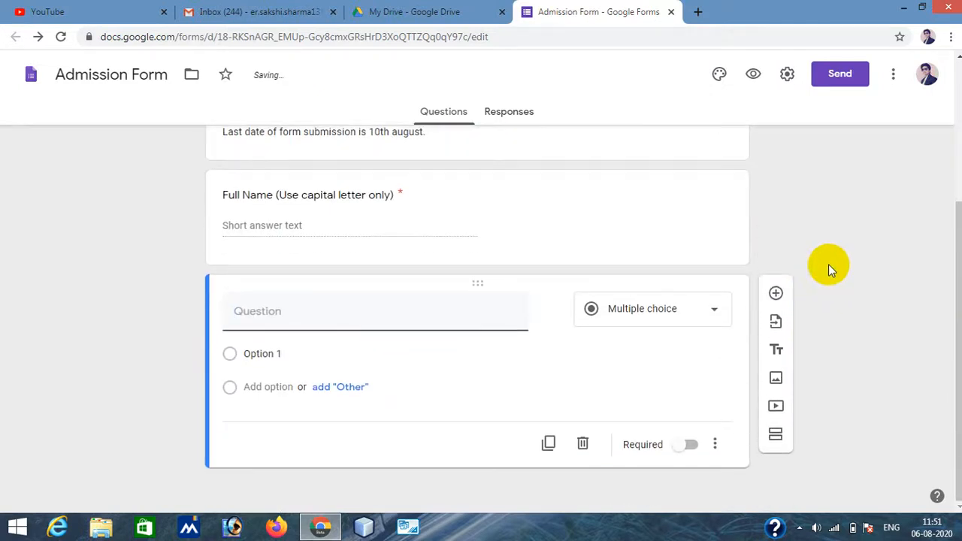
pyautogui.write('A')
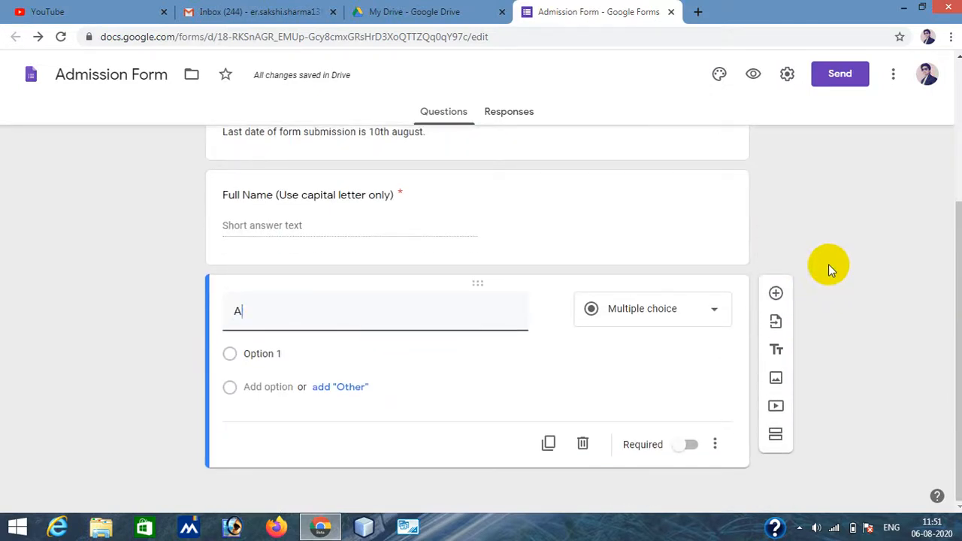
pyautogui.write('ad')
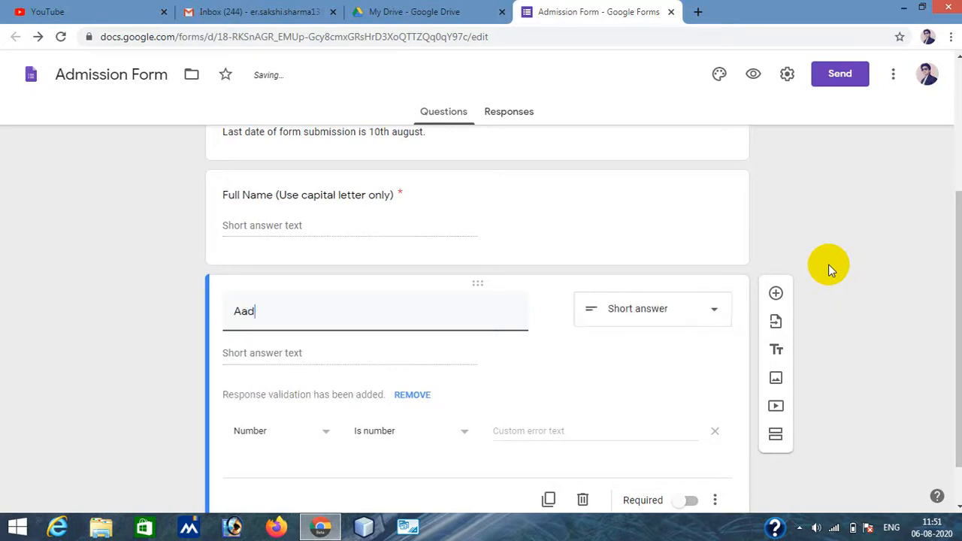
pyautogui.write('har Number (12 digit')
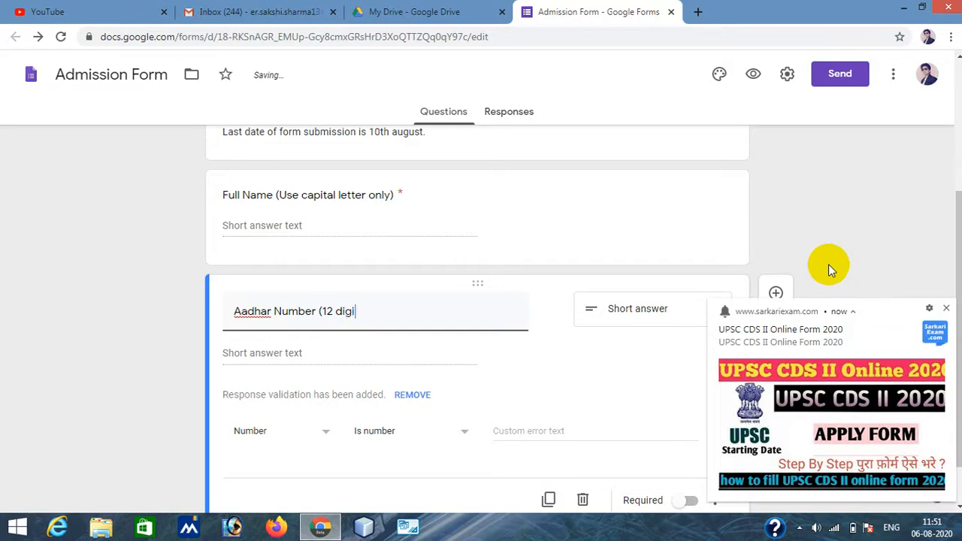
pyautogui.click(945, 309)
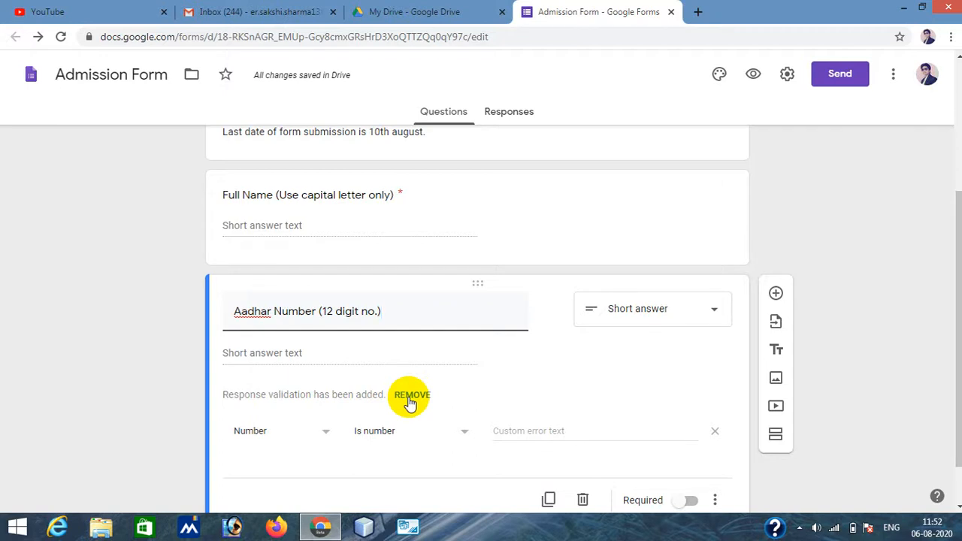
# - Set the Aadhar Number response validation to Number and Is number, and make the question required
pyautogui.scroll(-1, 405, 456)
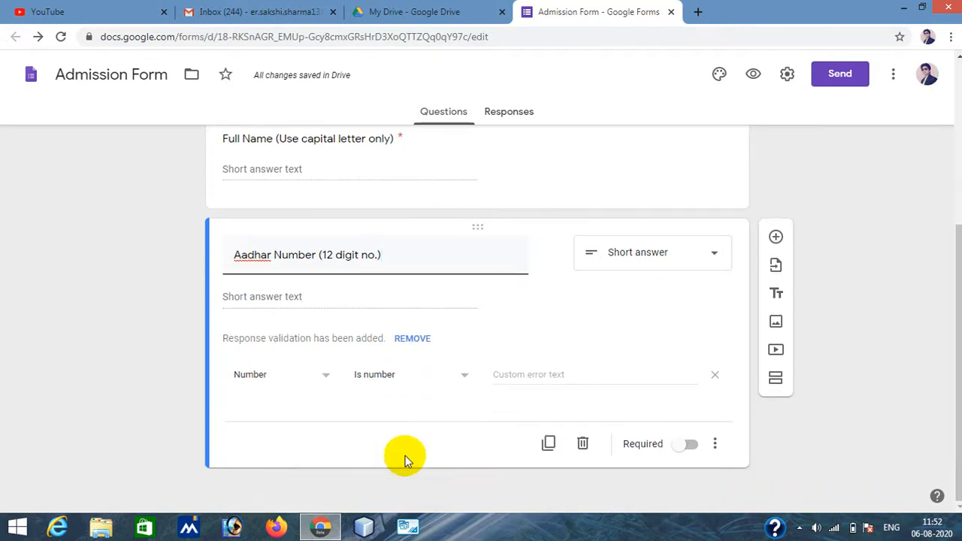
pyautogui.click(444, 378)
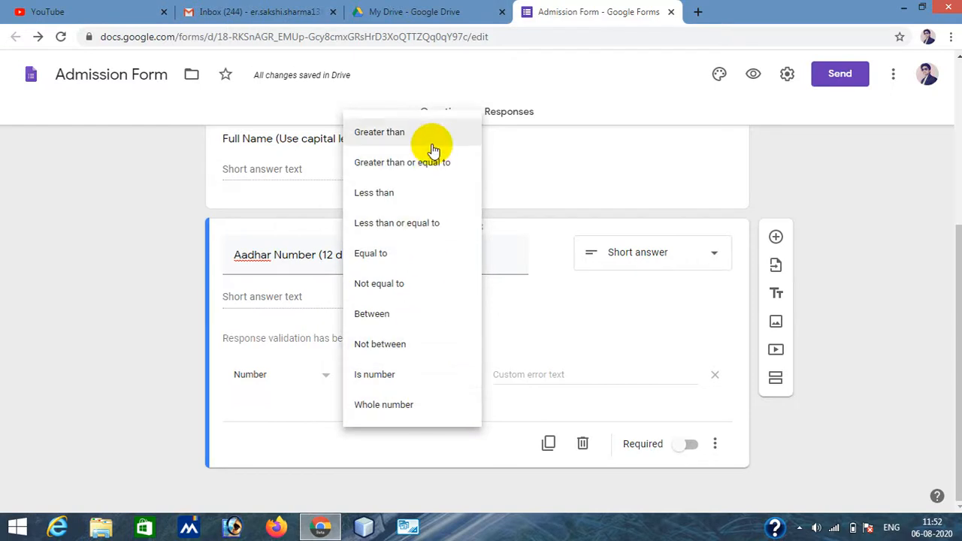
pyautogui.click(259, 382)
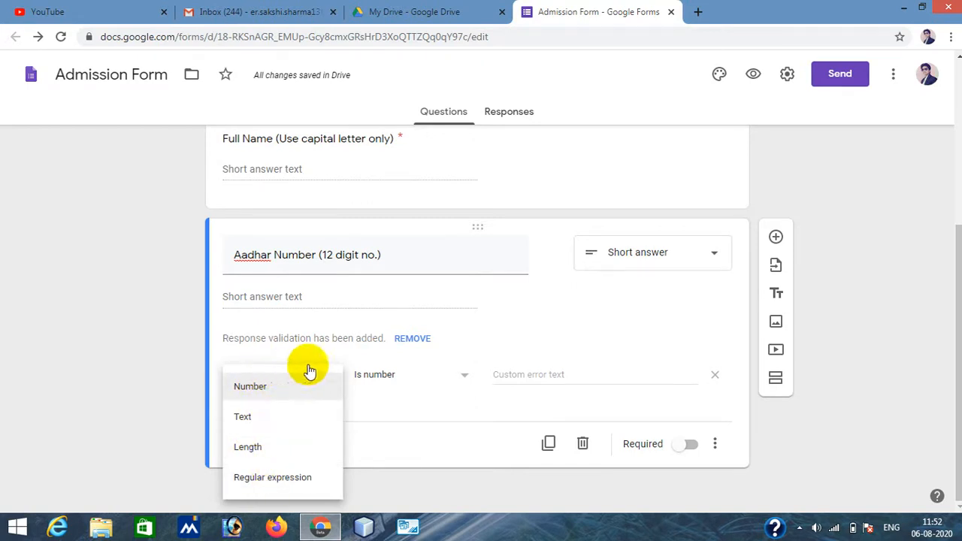
pyautogui.click(260, 391)
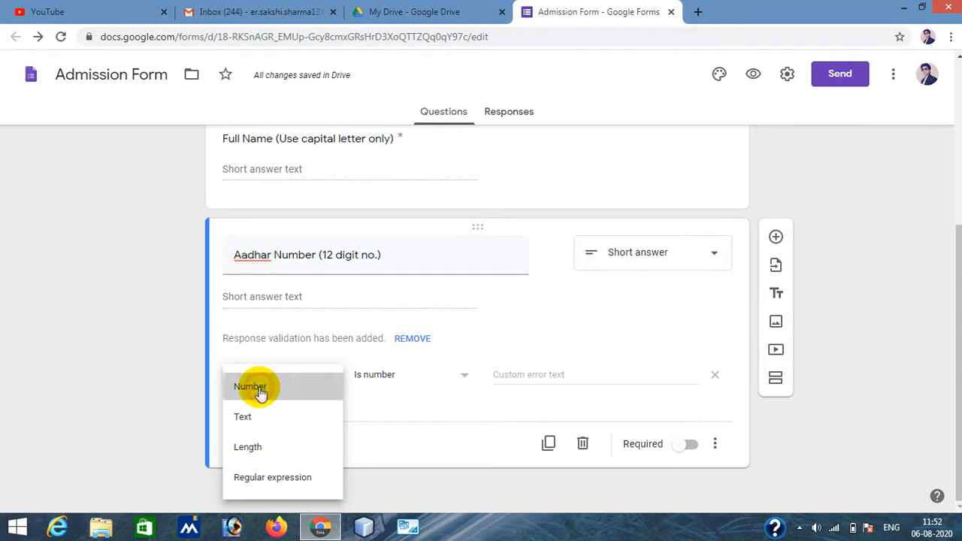
pyautogui.click(361, 380)
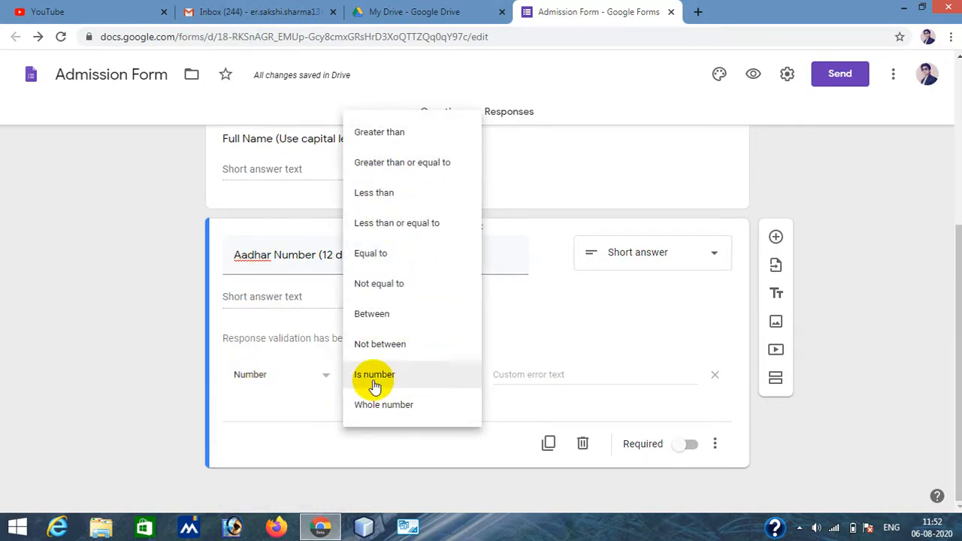
pyautogui.click(374, 383)
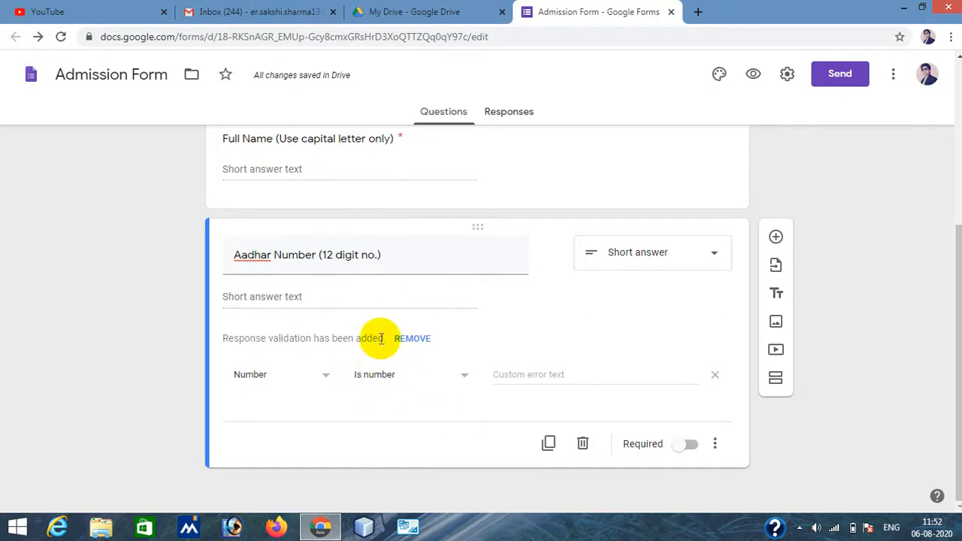
pyautogui.click(679, 446)
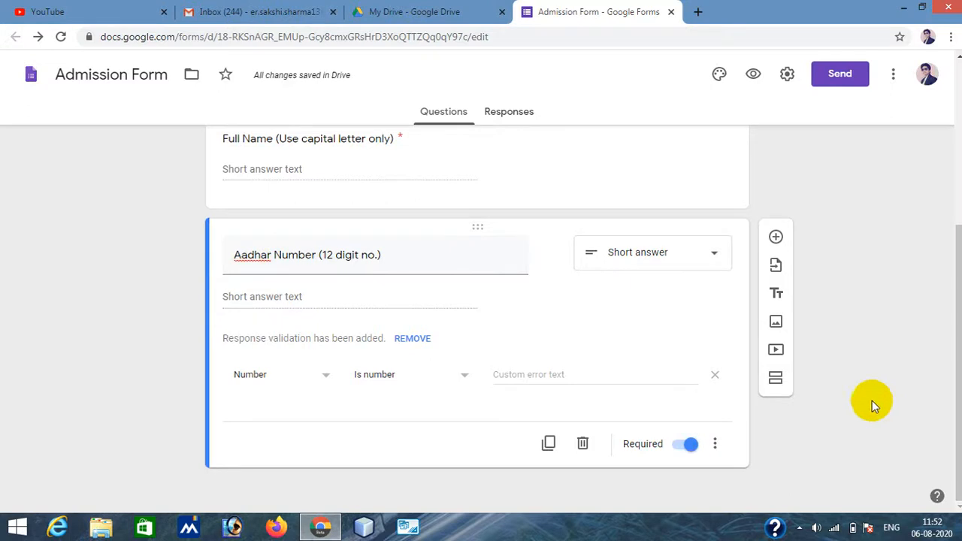
# - Add a new short answer question titled "father's Name"
pyautogui.click(776, 238)
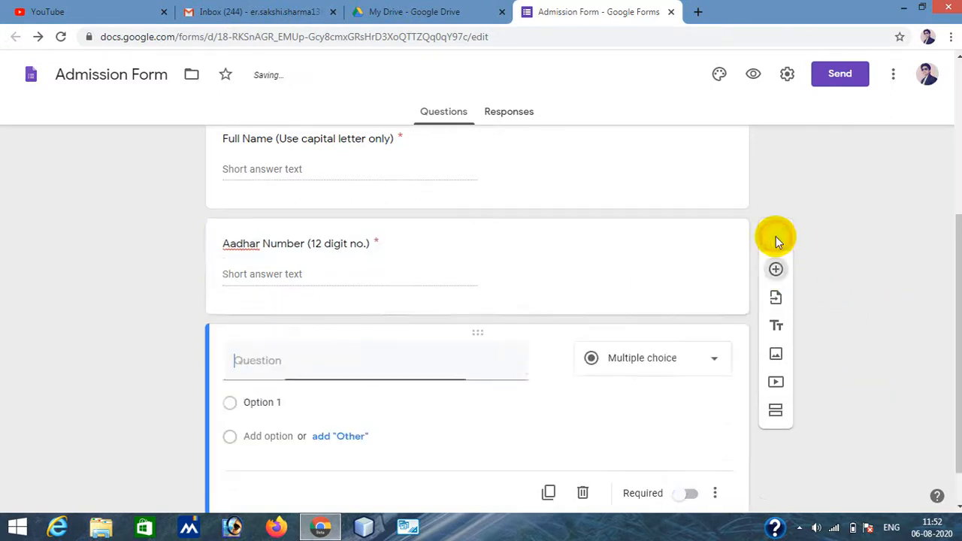
pyautogui.scroll(-1, 813, 252)
pyautogui.scroll(4, 817, 254)
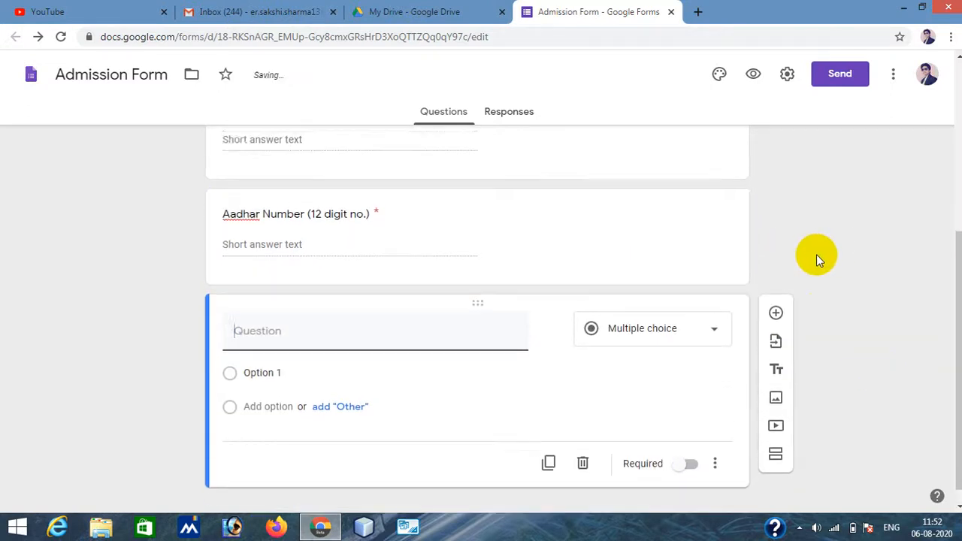
pyautogui.scroll(-3, 817, 254)
pyautogui.scroll(-2, 816, 255)
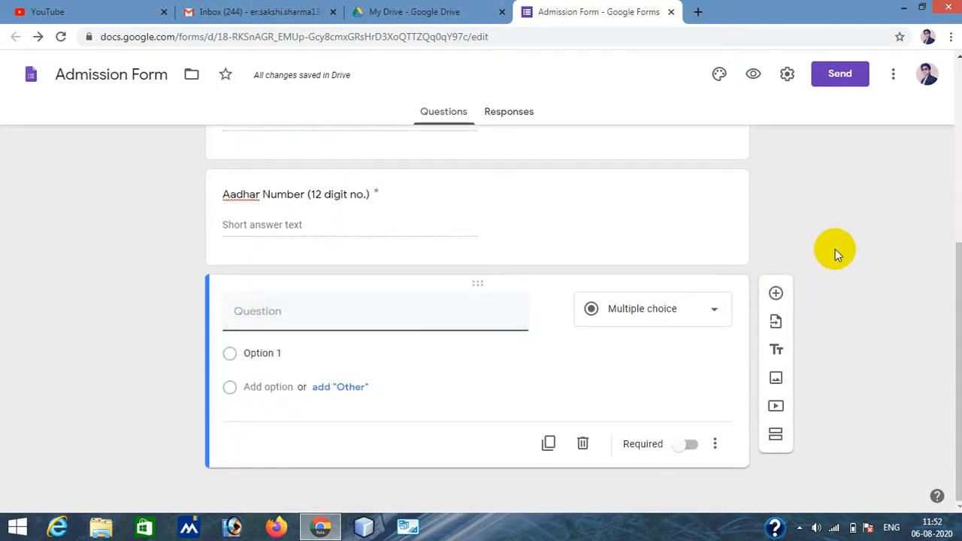
pyautogui.write('fat')
pyautogui.press('BackSpace')
pyautogui.press('BackSpace')
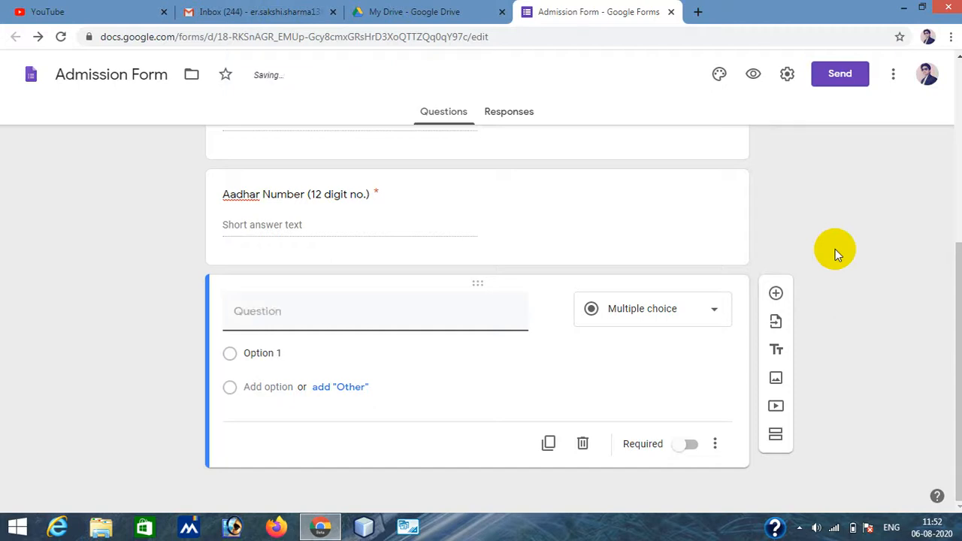
pyautogui.write("fatyher's Name")
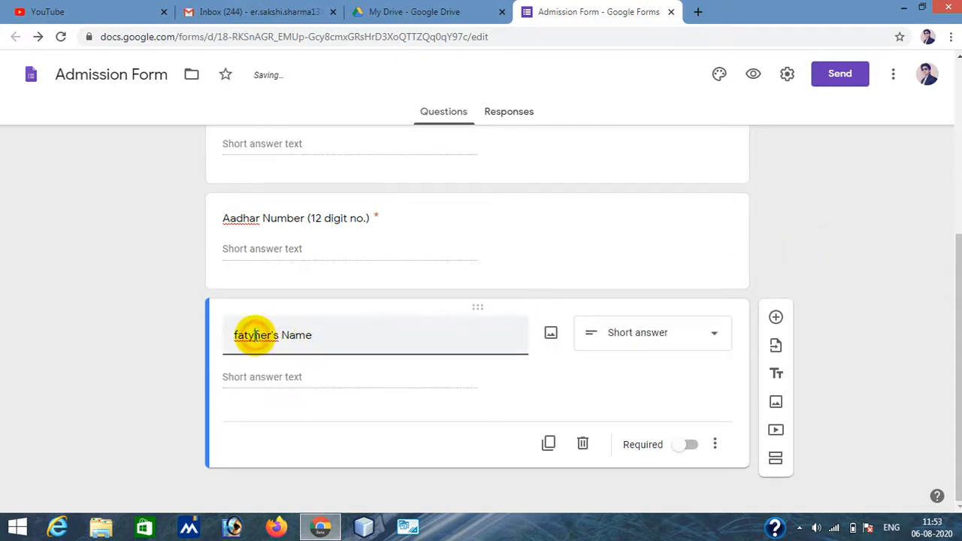
pyautogui.click(253, 336)
pyautogui.press('BackSpace')
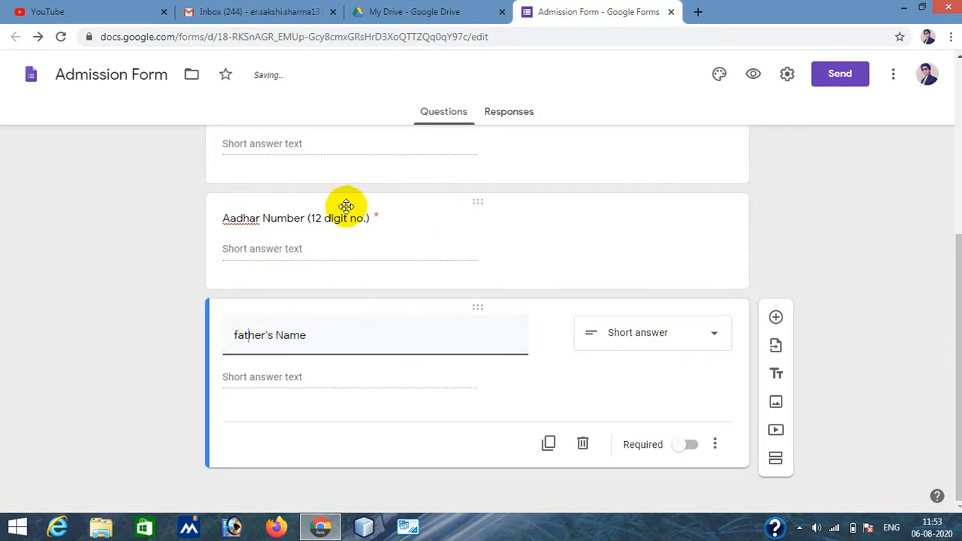
pyautogui.scroll(3, 345, 206)
pyautogui.click(297, 264)
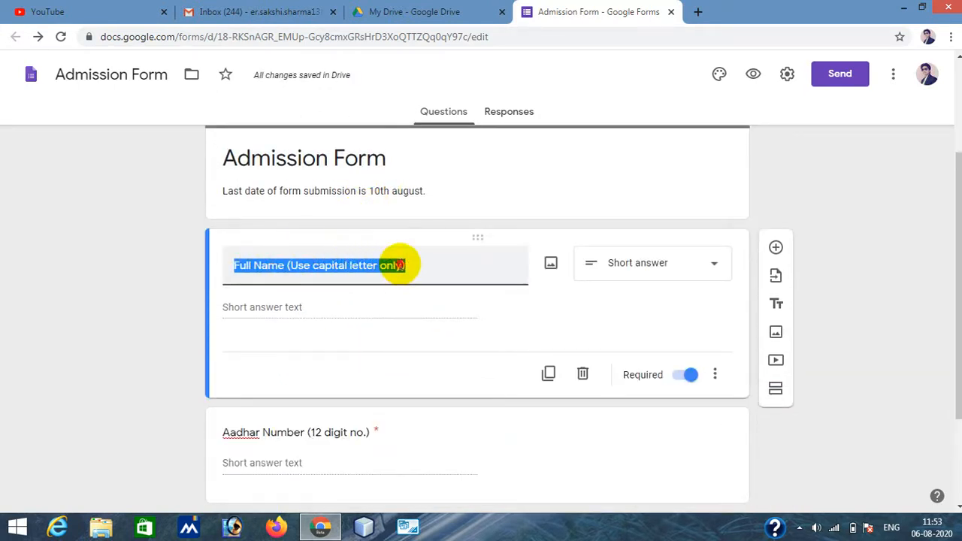
pyautogui.moveTo(403, 266); pyautogui.dragTo(290, 267)
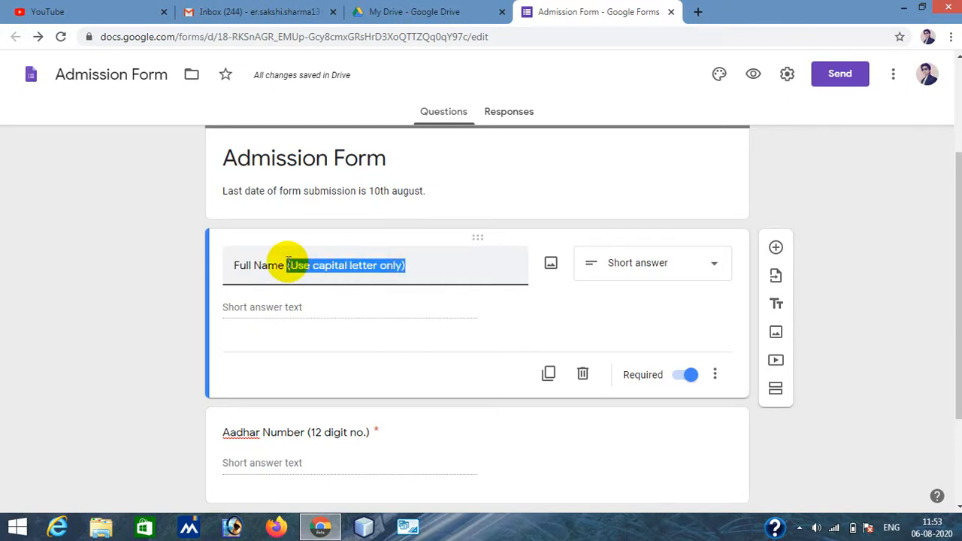
pyautogui.scroll(-2, 543, 325)
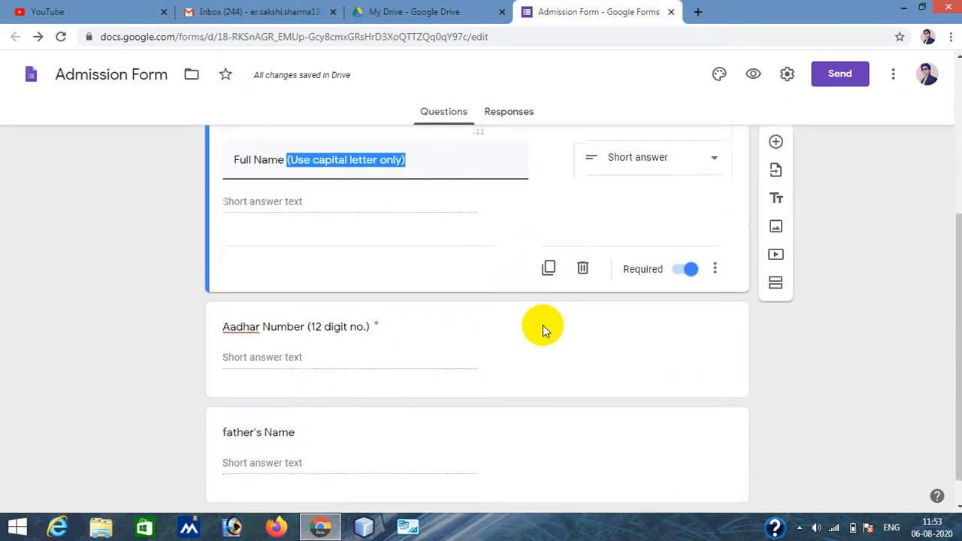
# - Capitalize the question title to "Father's Name" and make the question required
pyautogui.click(319, 400)
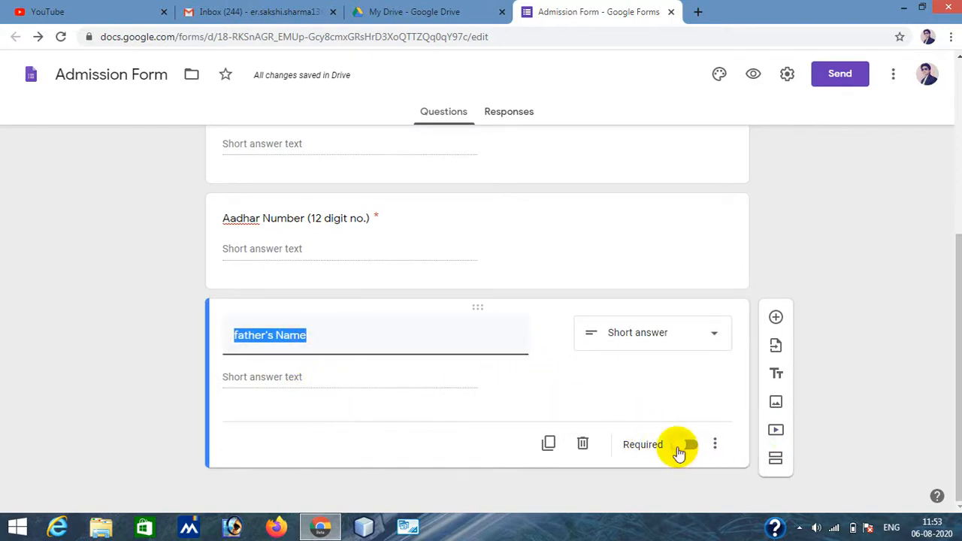
pyautogui.click(239, 339)
pyautogui.press('BackSpace')
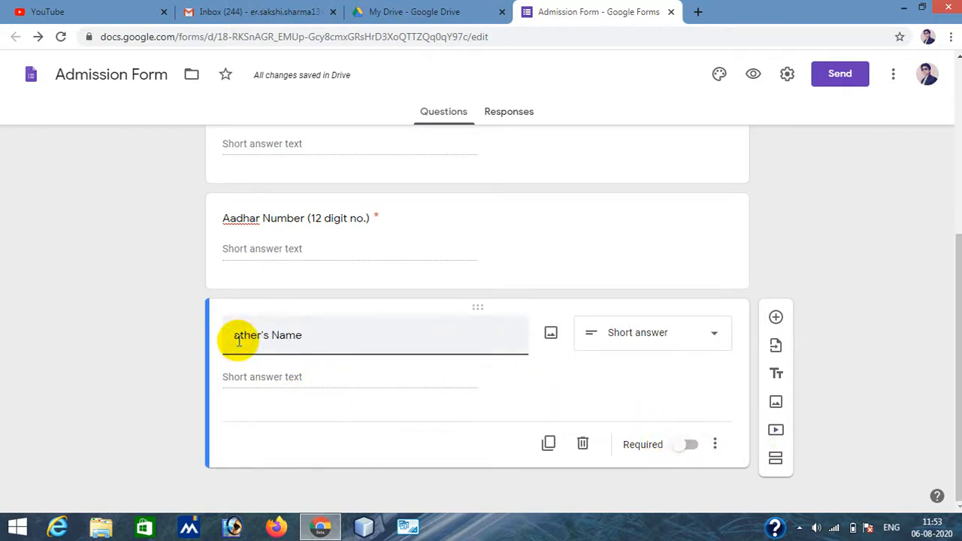
pyautogui.write('F')
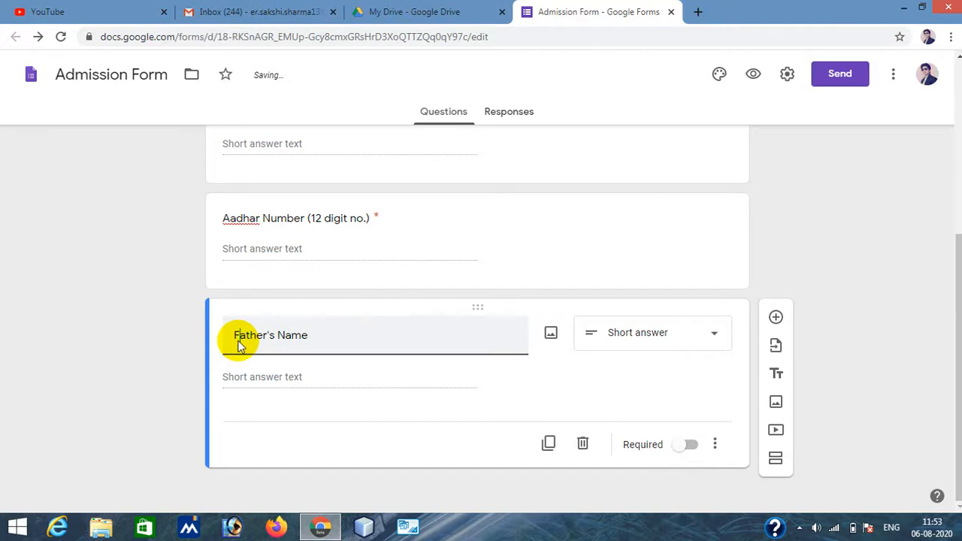
pyautogui.click(685, 444)
# - Add a required question titled "Mother's Name"
pyautogui.click(776, 317)
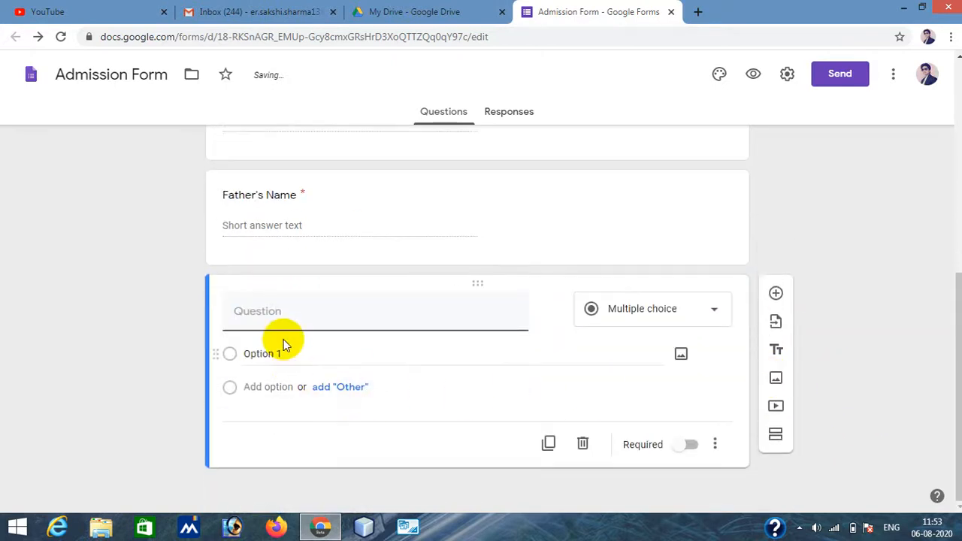
pyautogui.write('Mother')
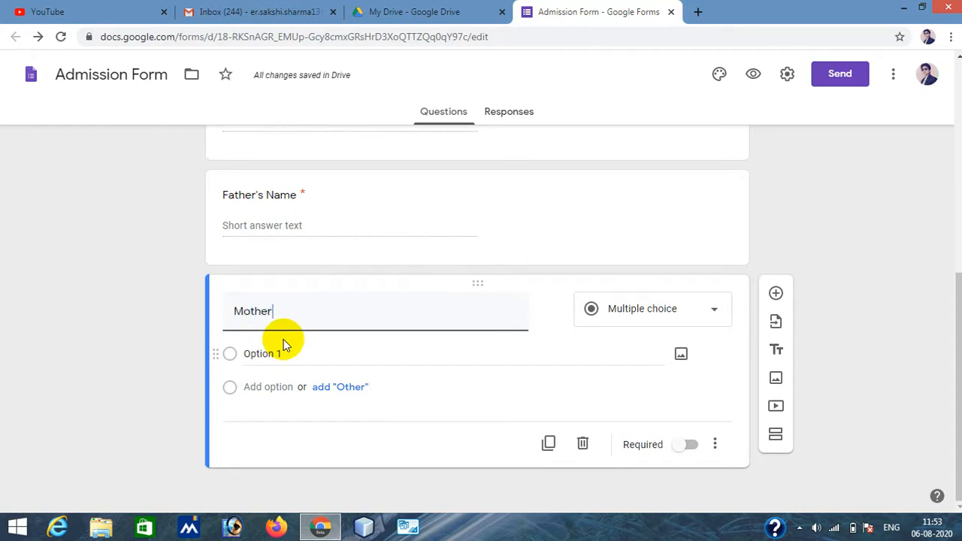
pyautogui.write("'s Name")
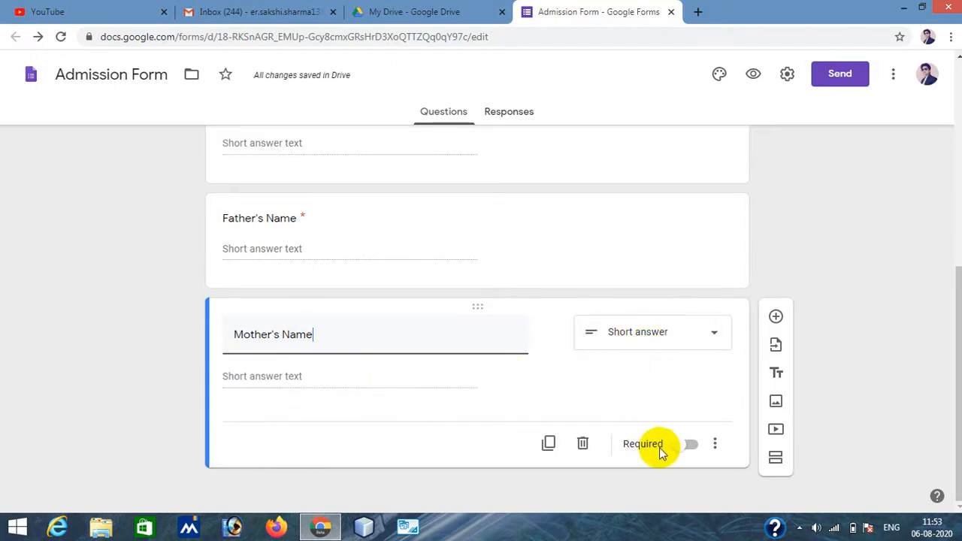
pyautogui.click(689, 444)
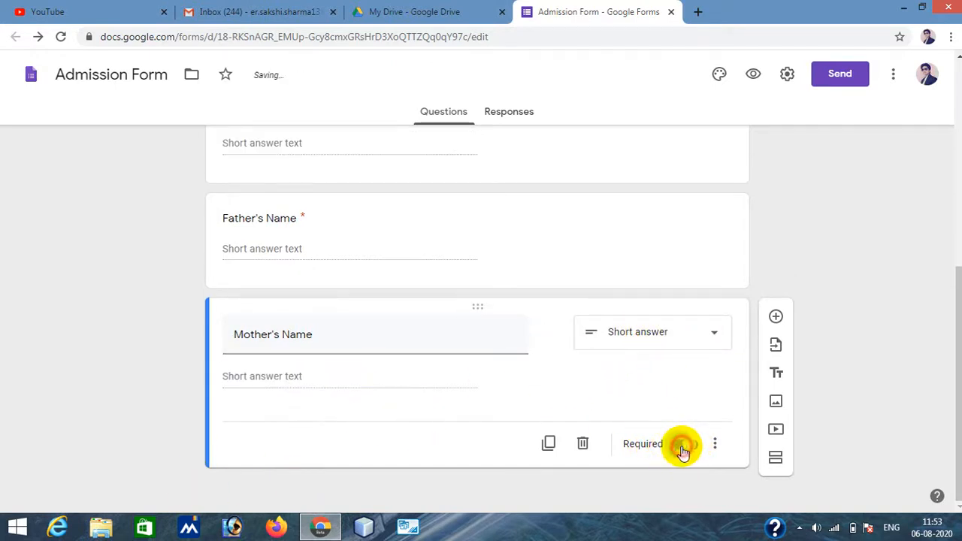
# - Add a required Date question titled "Date of Birth"
pyautogui.scroll(3, 344, 301)
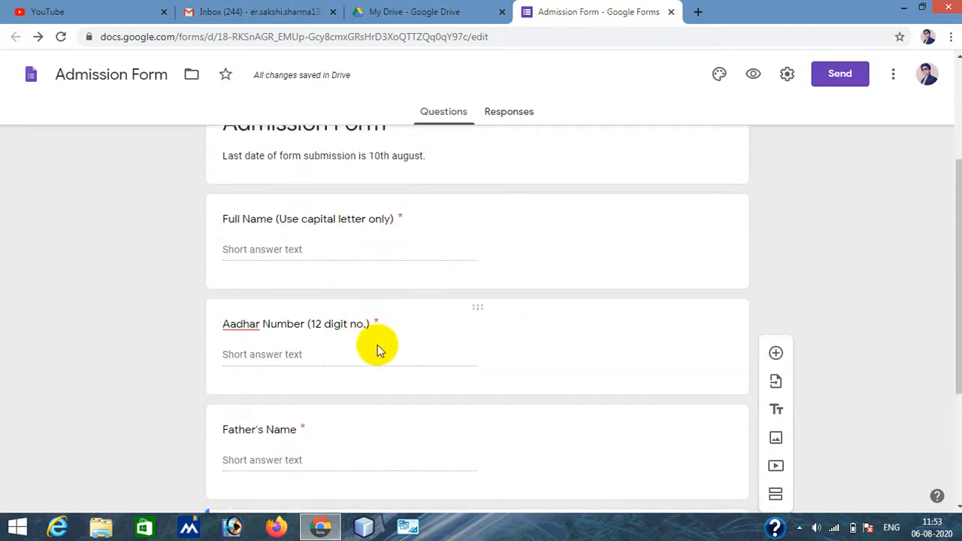
pyautogui.scroll(-3, 362, 348)
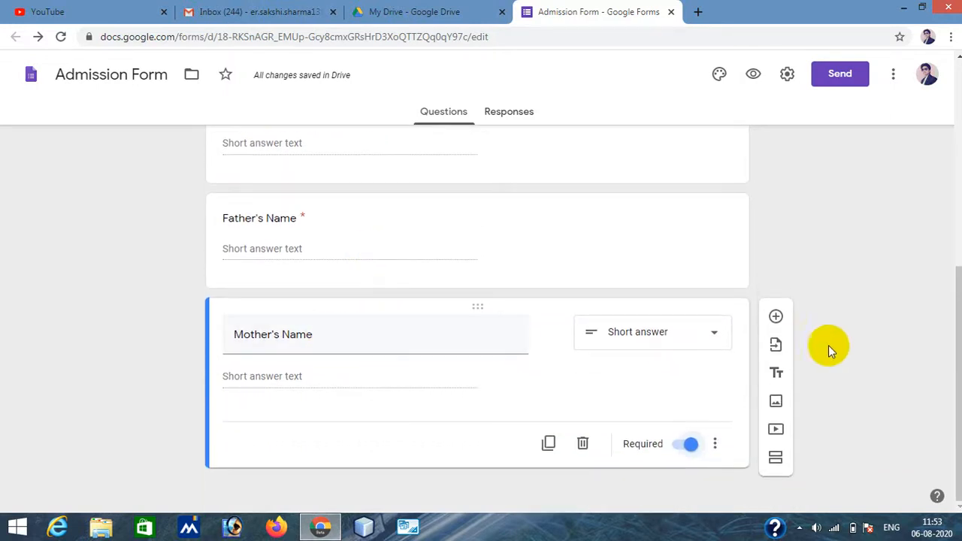
pyautogui.click(777, 318)
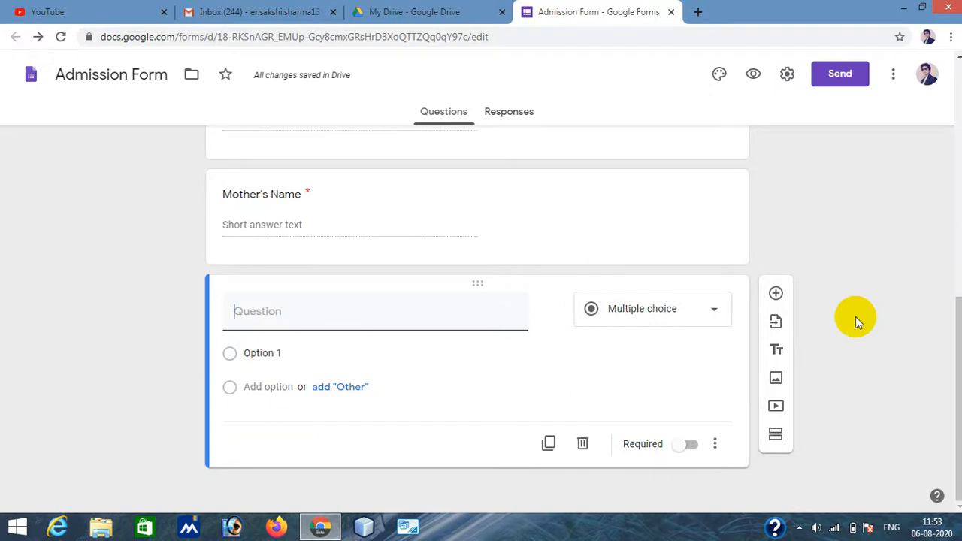
pyautogui.write('Date iof Birth')
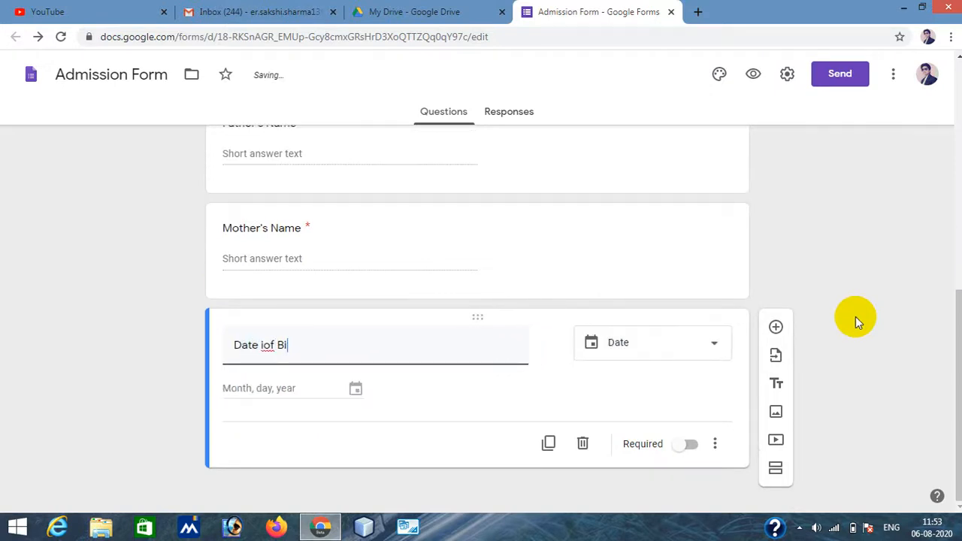
pyautogui.click(264, 345)
pyautogui.press('BackSpace')
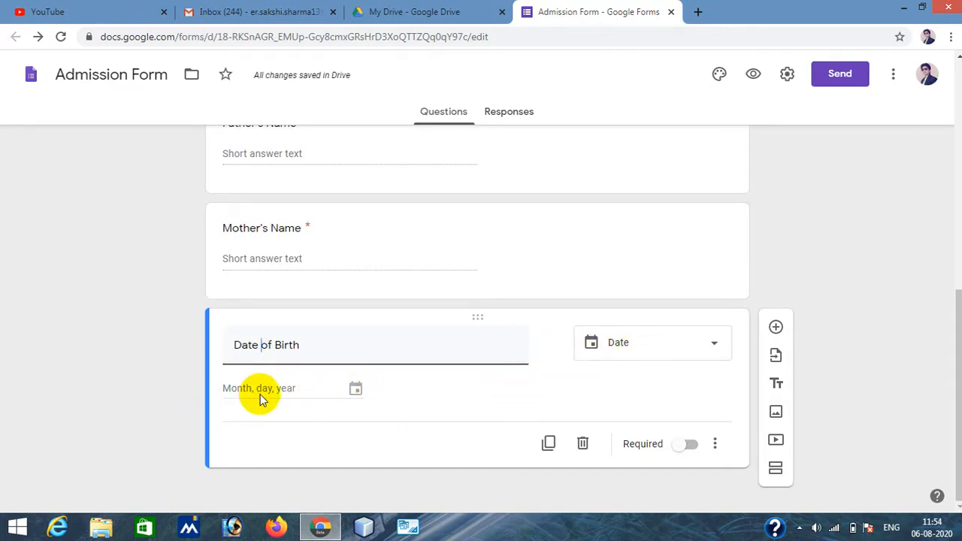
pyautogui.click(684, 446)
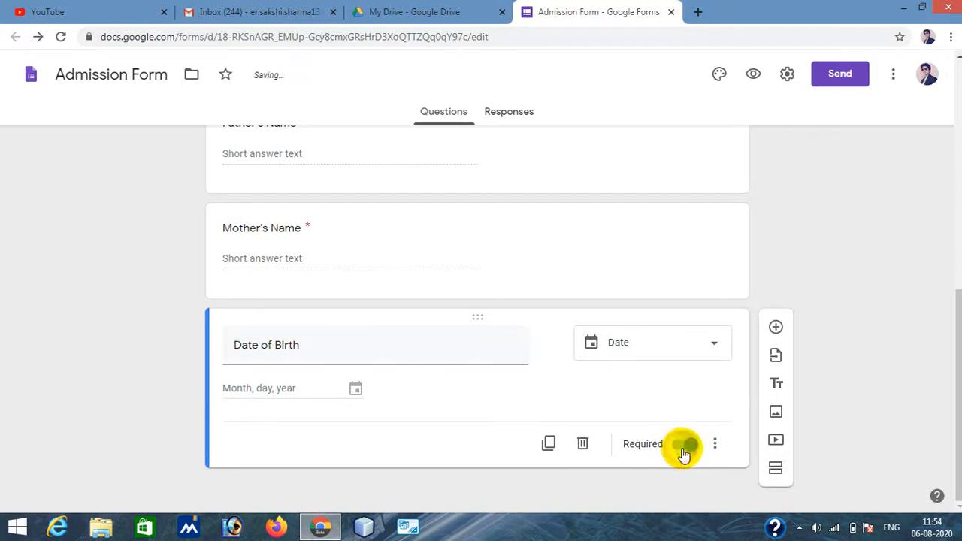
# - Add a question titled "category" and set its type to Multiple choice
pyautogui.click(776, 327)
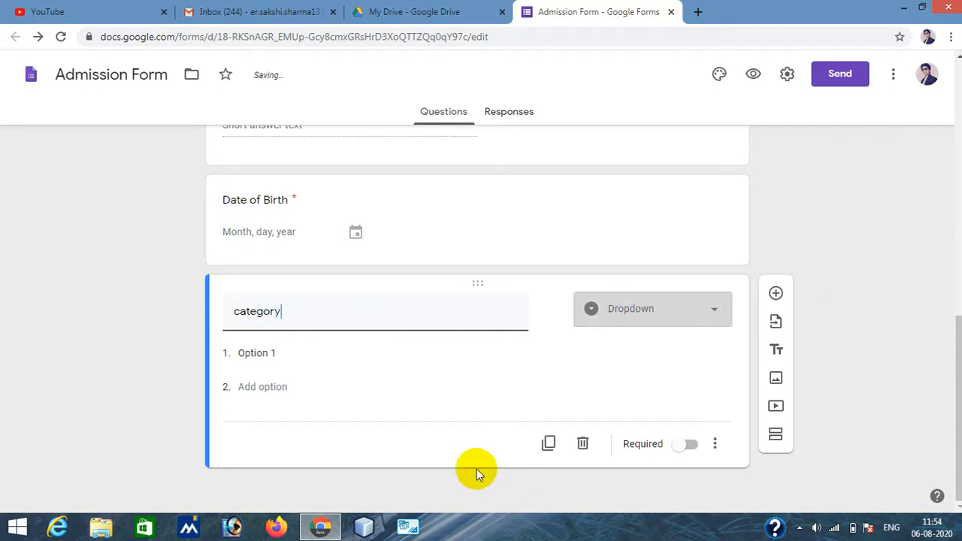
pyautogui.click(637, 310)
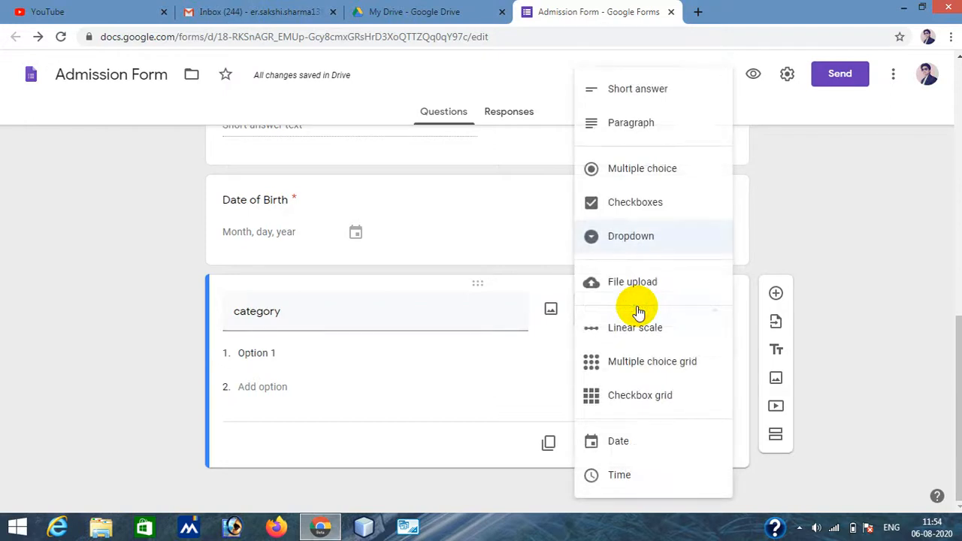
pyautogui.click(640, 171)
# - Enter the category options Gen, OBC, SC and ST, and make the category question required
pyautogui.click(263, 352)
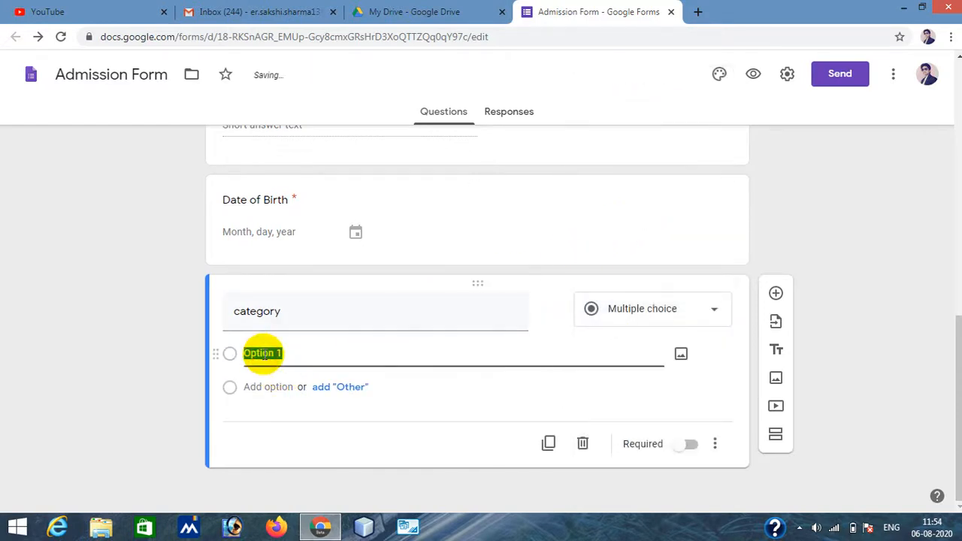
pyautogui.write('Gen')
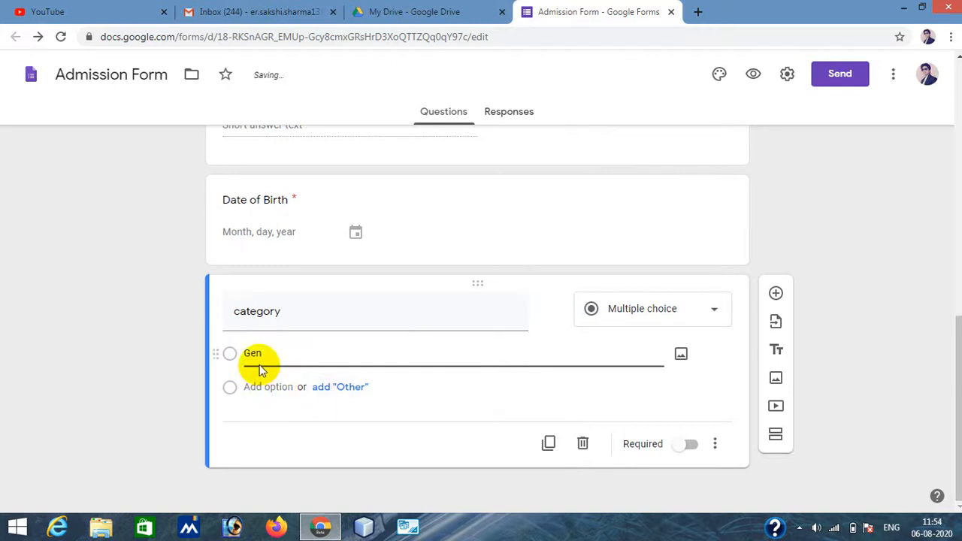
pyautogui.click(272, 387)
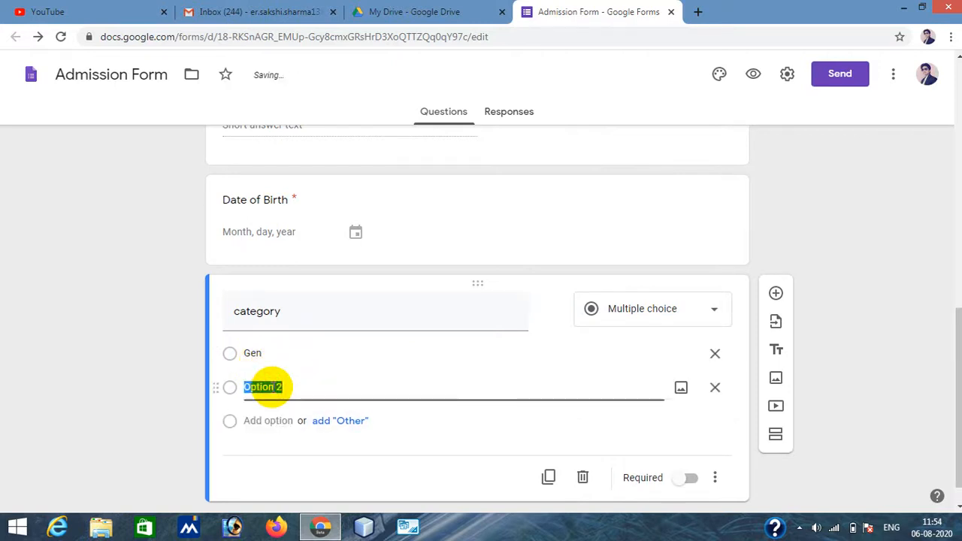
pyautogui.write('OBC')
pyautogui.click(269, 420)
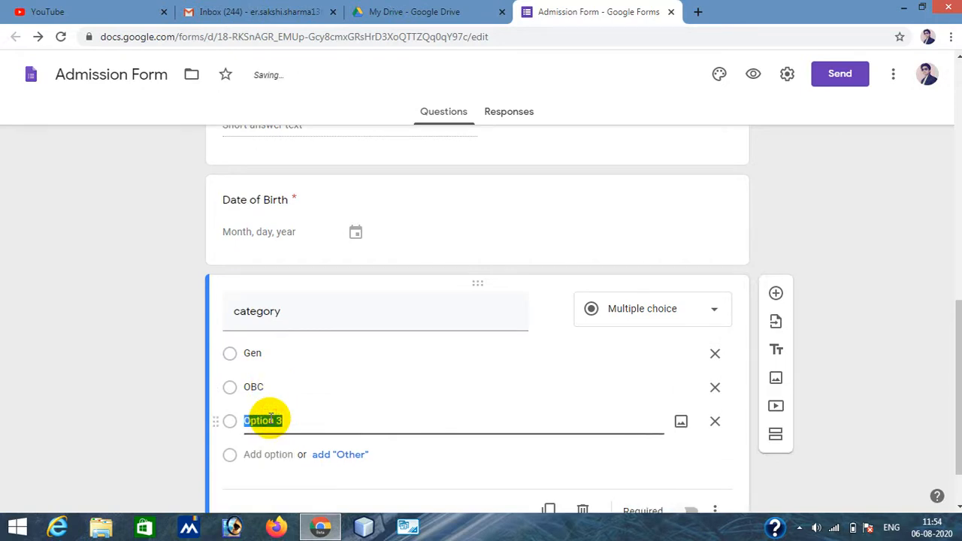
pyautogui.write('SC')
pyautogui.click(263, 456)
pyautogui.write('S')
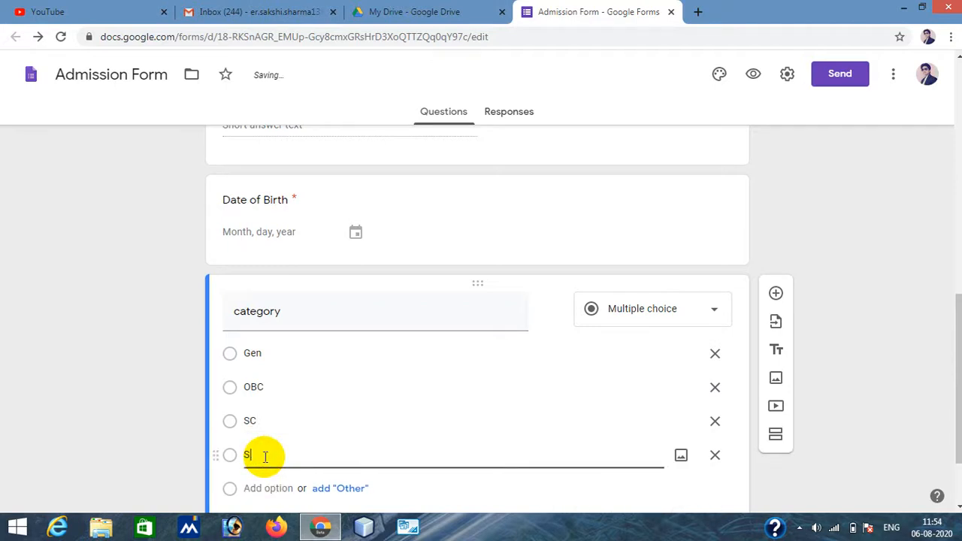
pyautogui.click(913, 378)
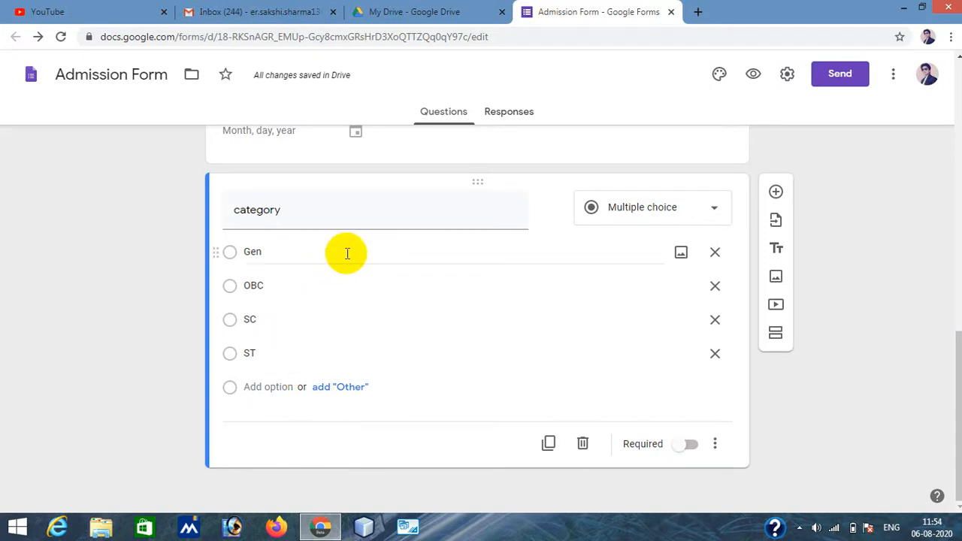
pyautogui.click(681, 445)
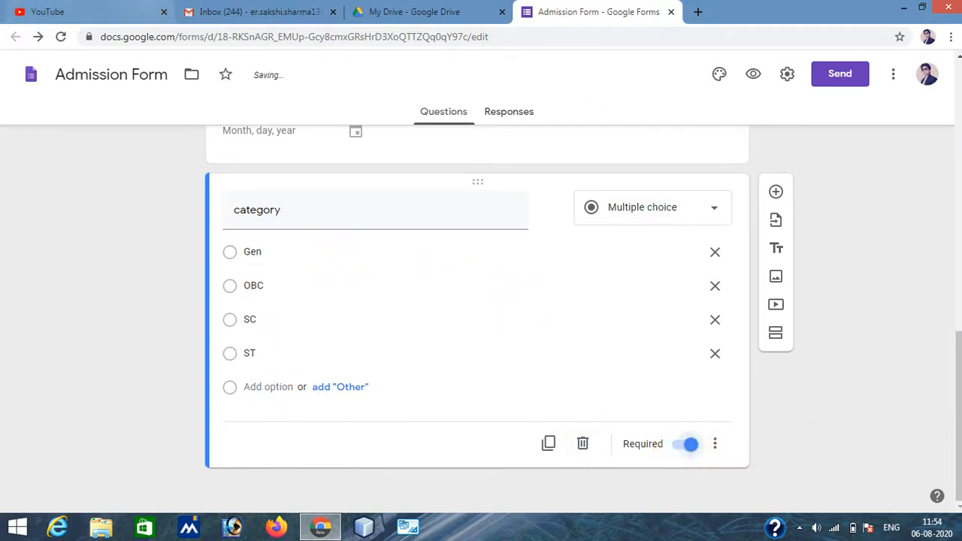
# - Add a new multiple choice question titled "Gender" and insert all of its suggested answer options
pyautogui.click(777, 197)
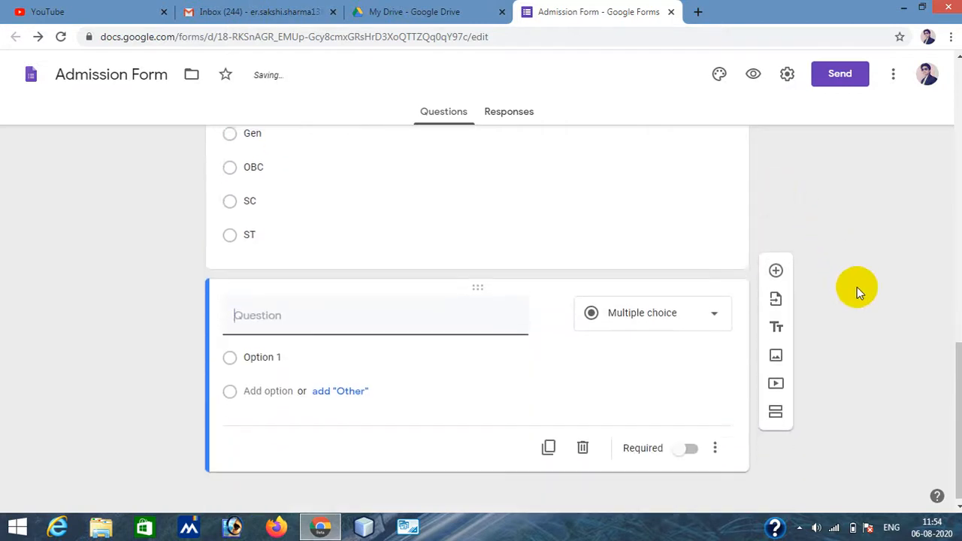
pyautogui.click(233, 199)
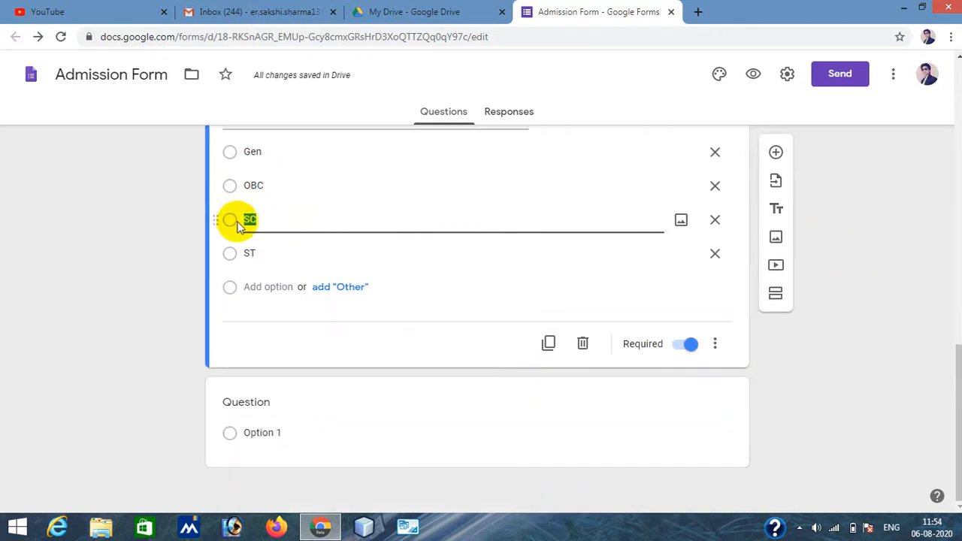
pyautogui.click(231, 187)
pyautogui.click(231, 155)
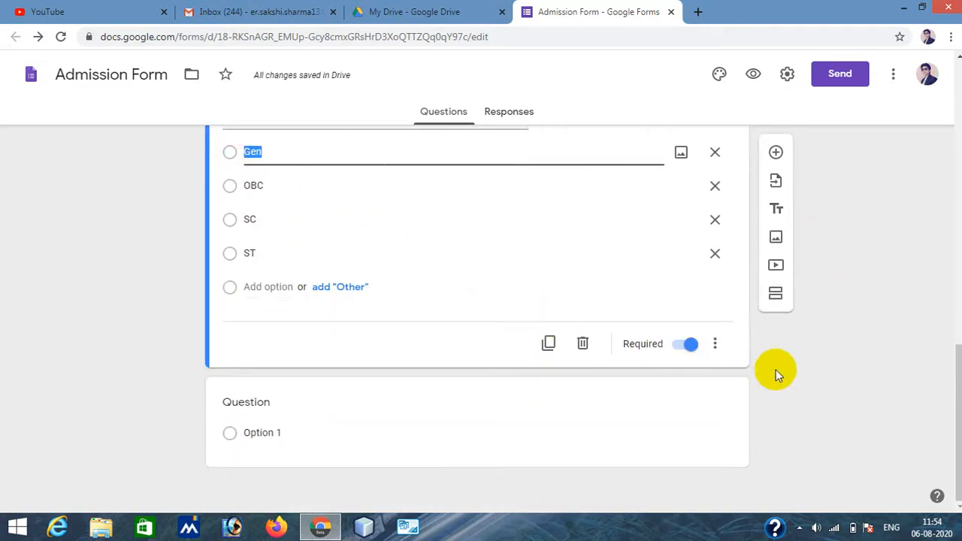
pyautogui.click(801, 383)
pyautogui.click(248, 402)
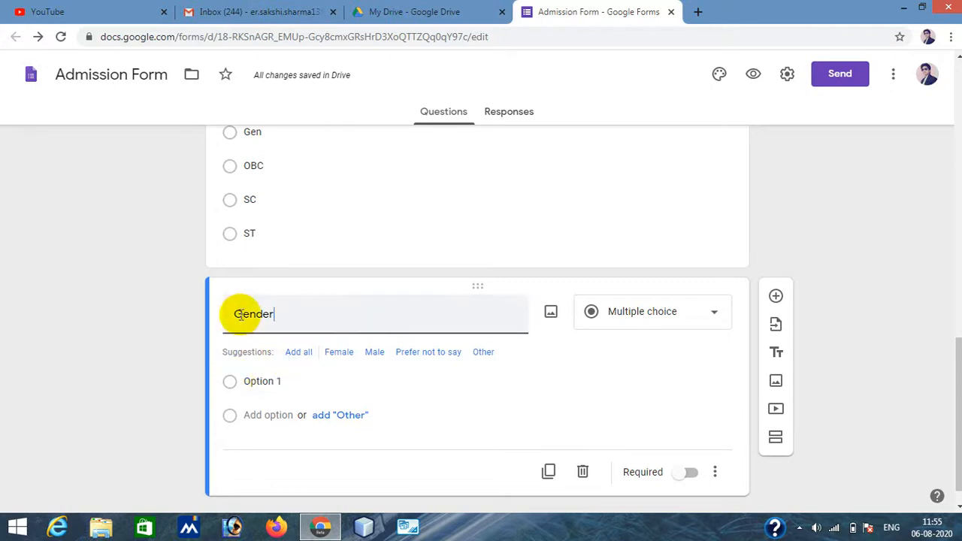
pyautogui.click(299, 353)
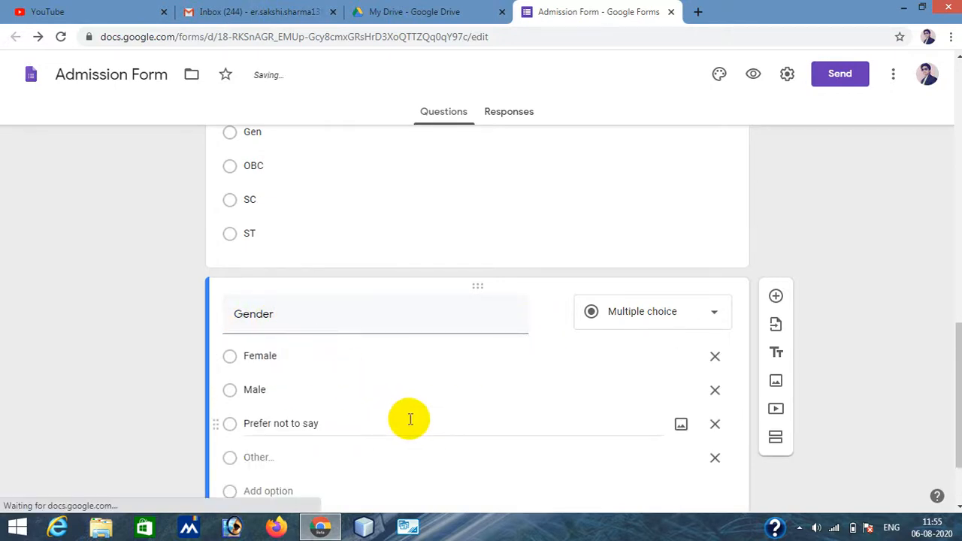
# - Delete the "Prefer not to say" and "Other" options from Gender and make the question required
pyautogui.scroll(-2, 408, 419)
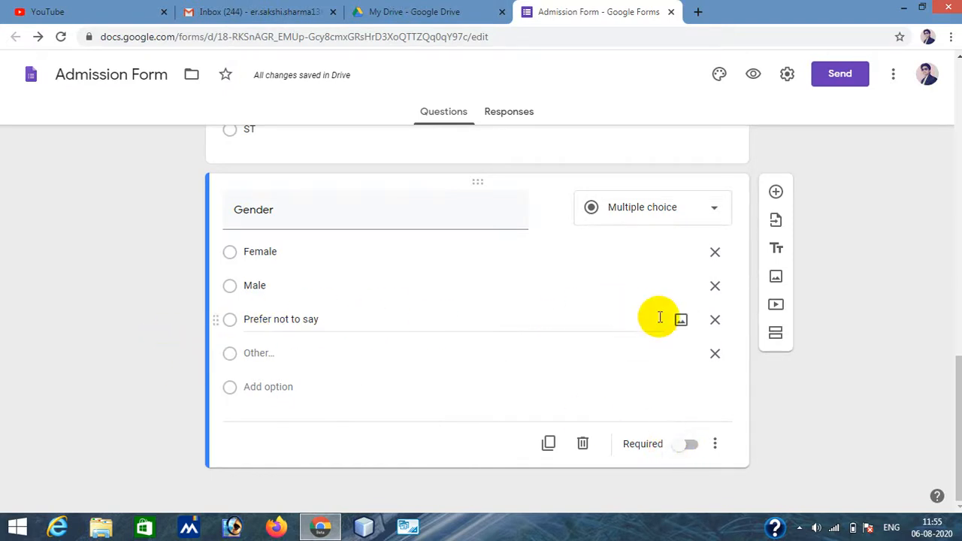
pyautogui.click(715, 320)
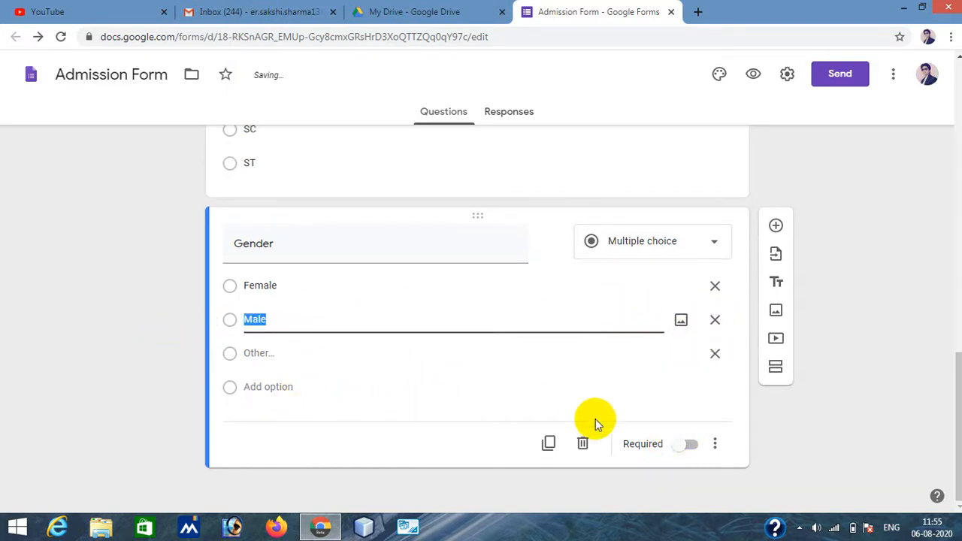
pyautogui.click(715, 353)
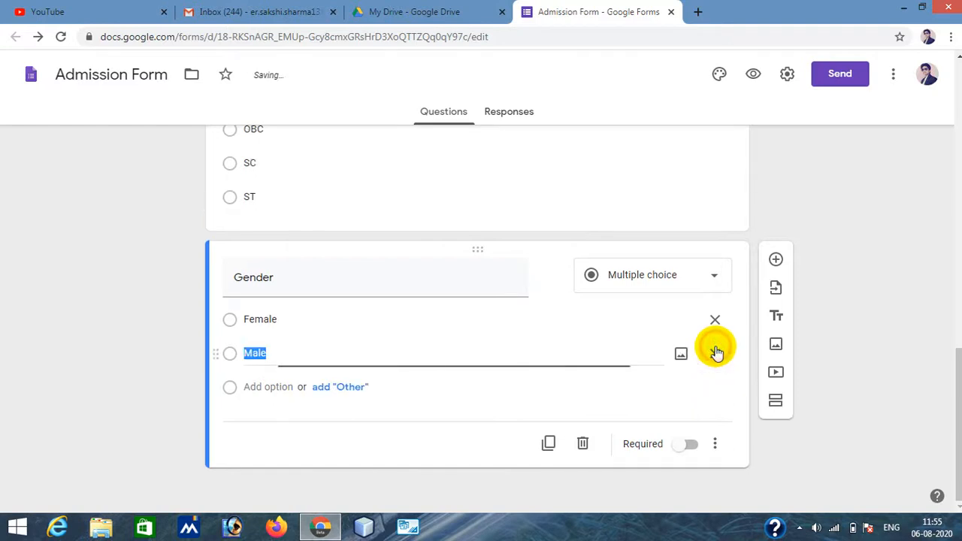
pyautogui.click(681, 448)
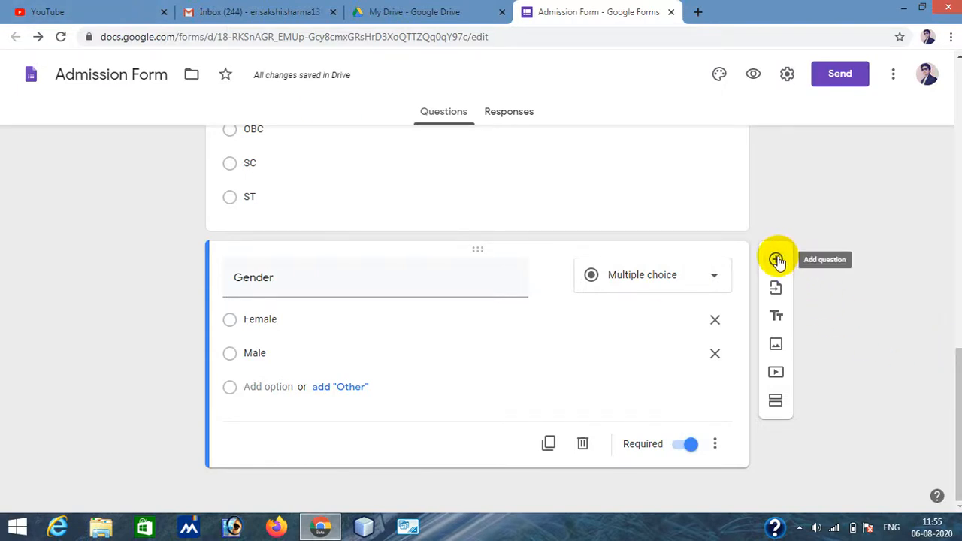
# - Add a required question titled "Contact Number" with short answer type and number validation
pyautogui.click(777, 260)
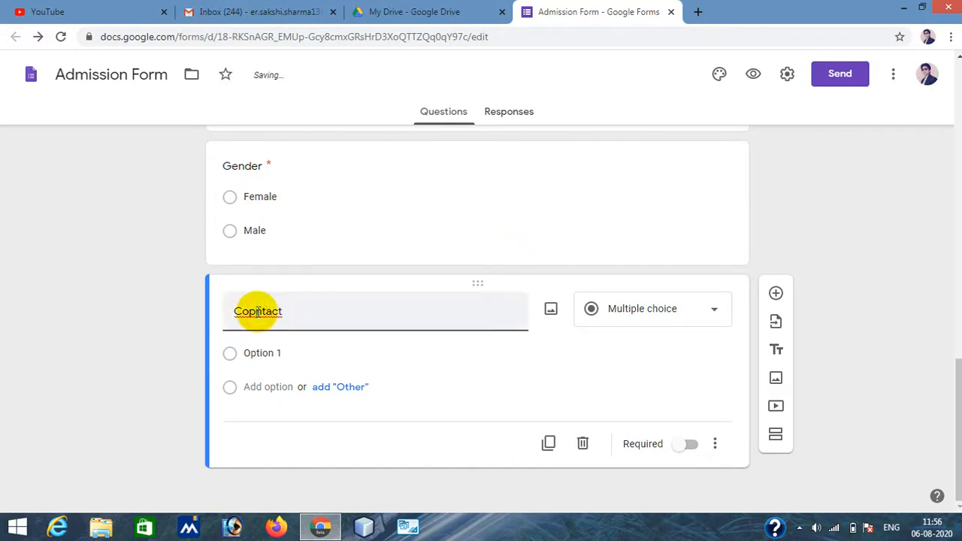
pyautogui.click(309, 315)
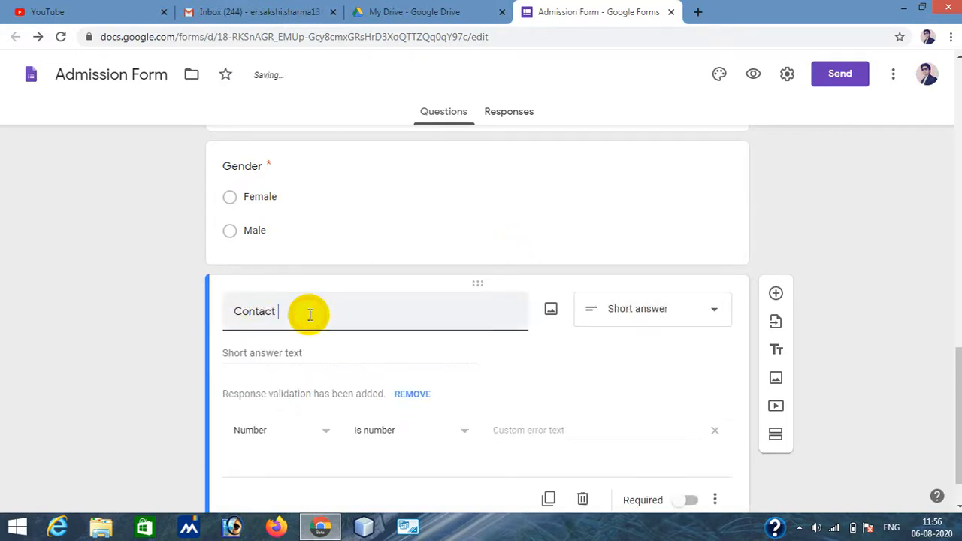
pyautogui.write('Number')
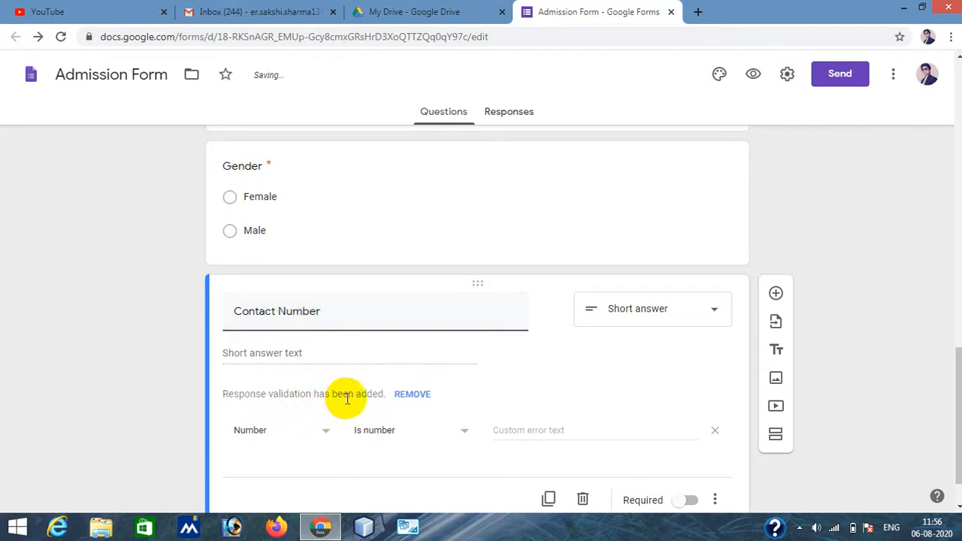
pyautogui.scroll(-1, 910, 402)
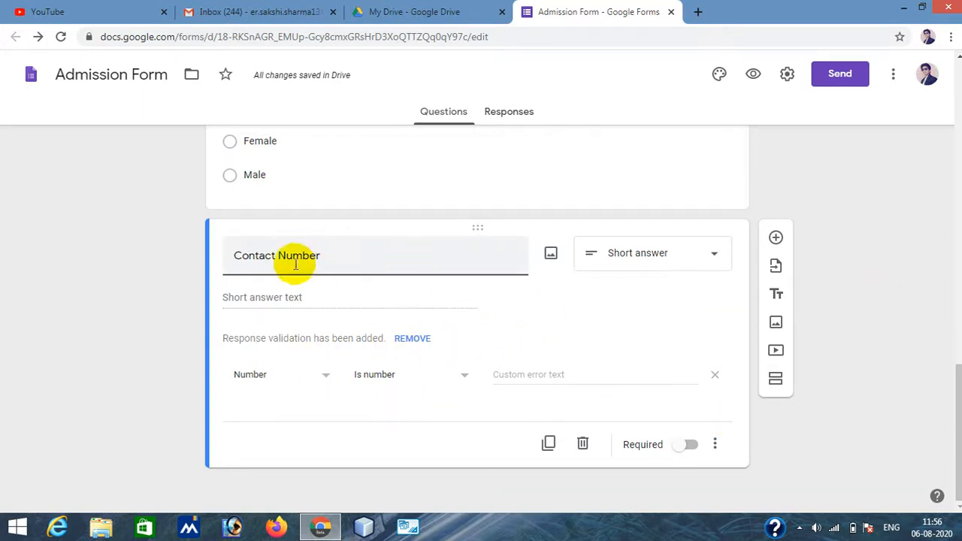
pyautogui.click(686, 446)
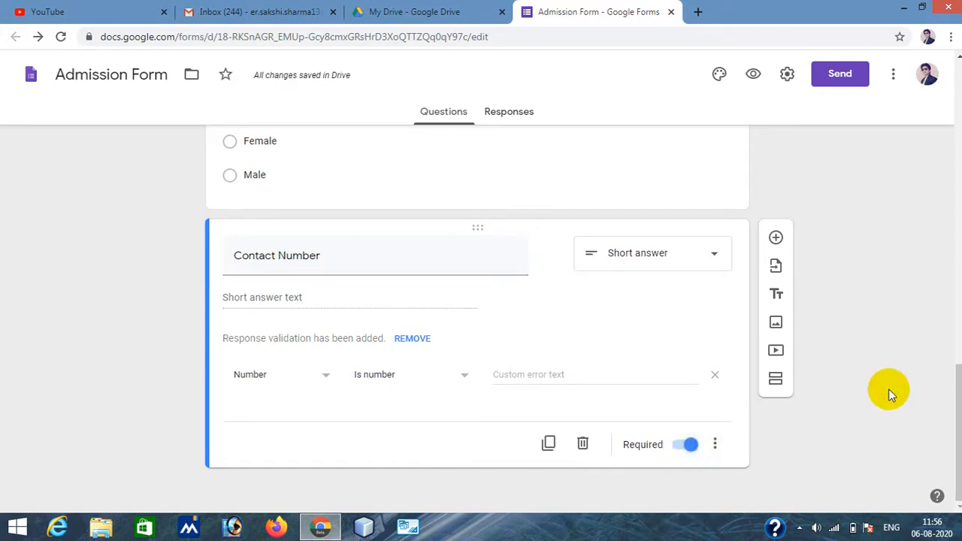
# - Add a required short answer question titled "E-mail Id" and remove its number response validation
pyautogui.click(776, 237)
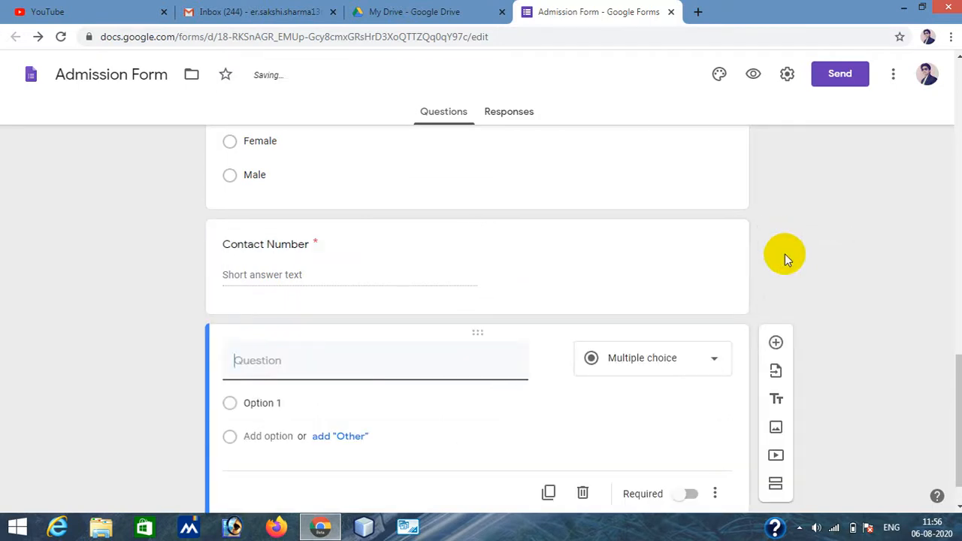
pyautogui.write('E-')
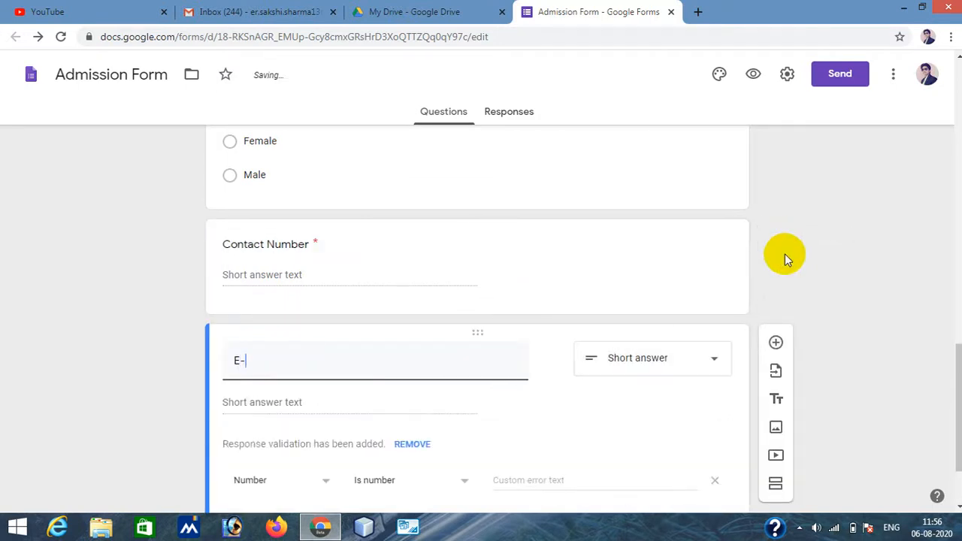
pyautogui.write('mail Id')
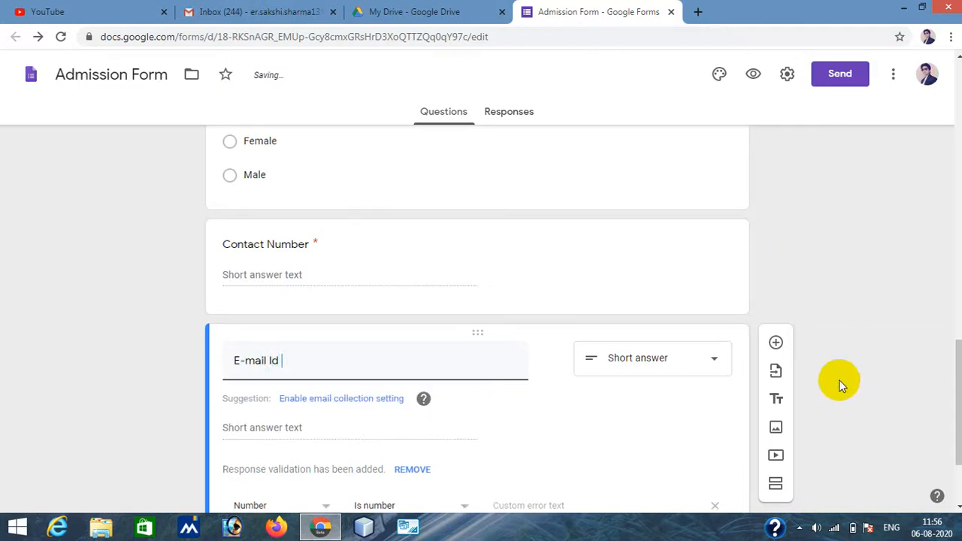
pyautogui.scroll(-2, 874, 371)
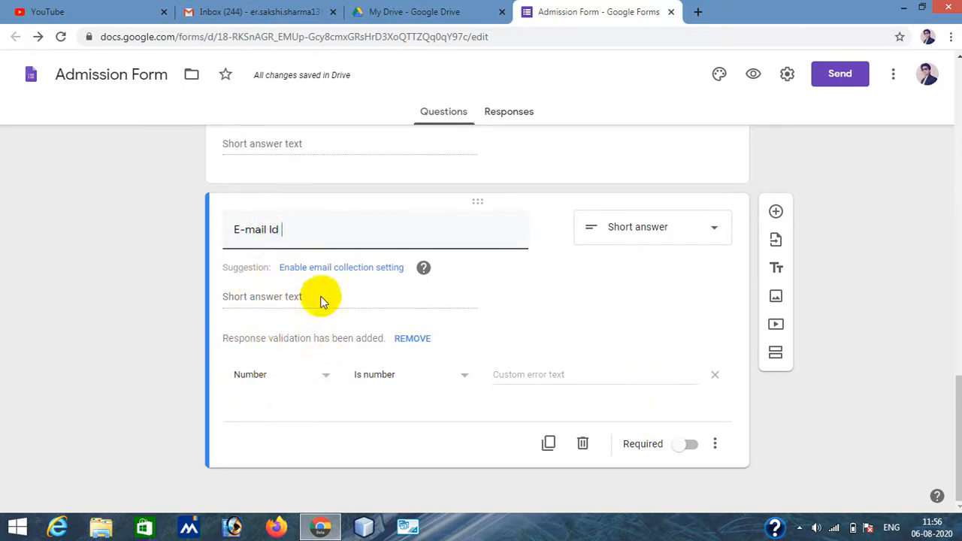
pyautogui.click(717, 378)
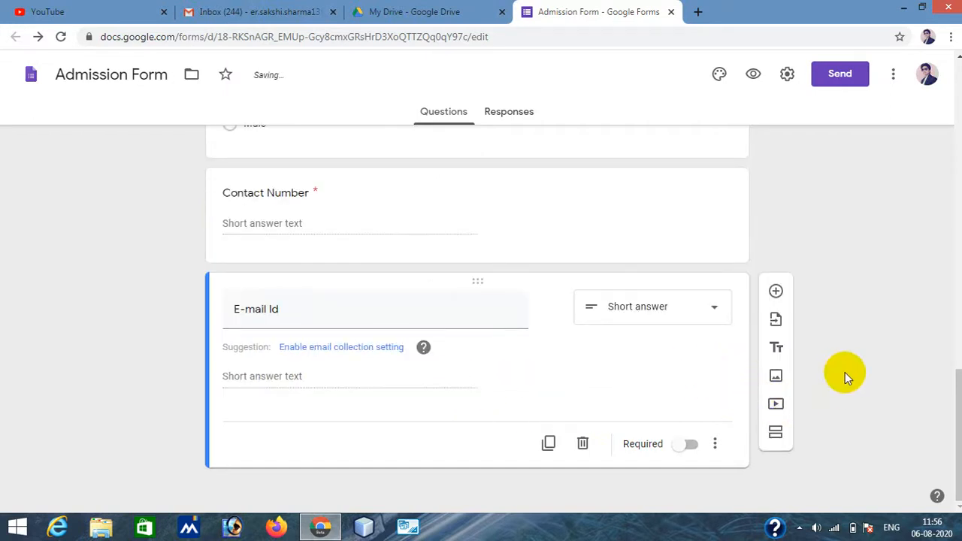
pyautogui.click(684, 445)
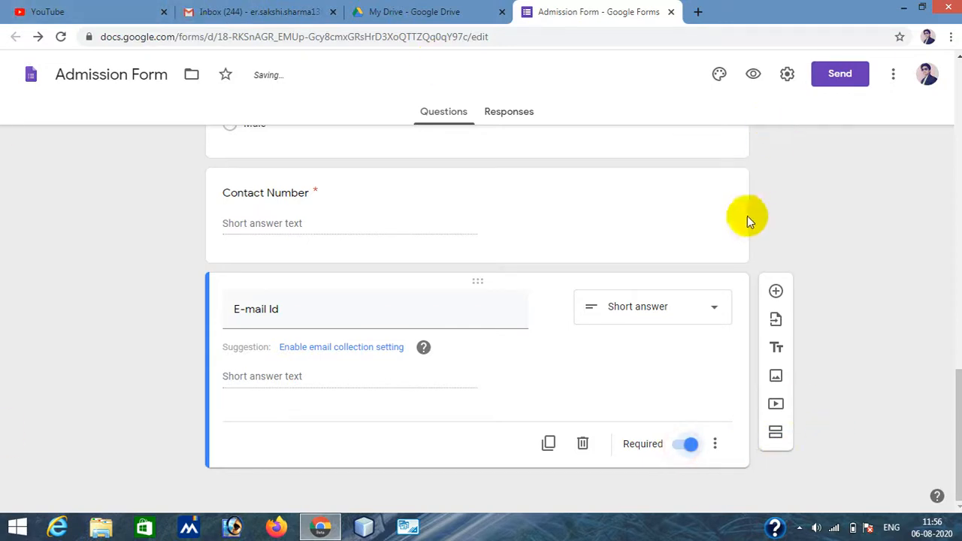
# - Add a required Paragraph question titled "Address"
pyautogui.click(776, 291)
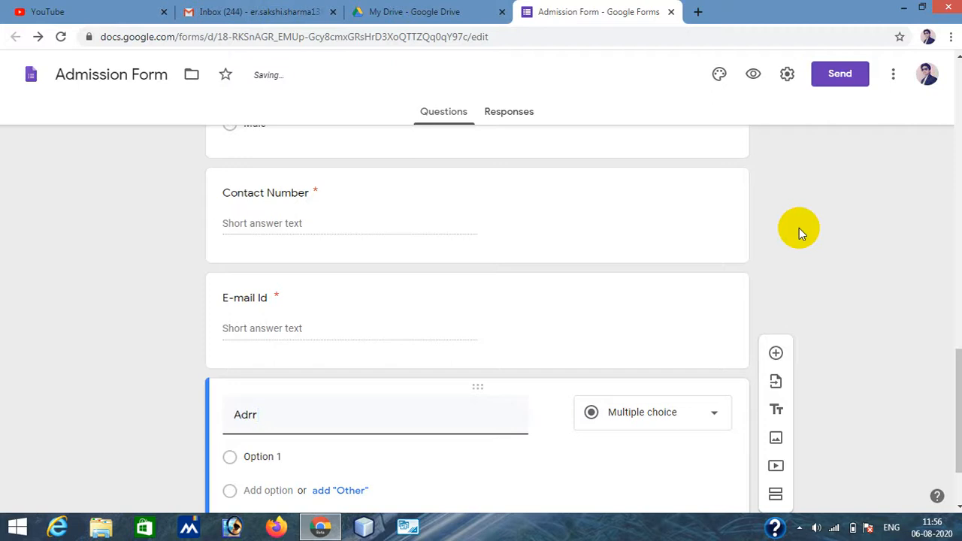
pyautogui.press('BackSpace')
pyautogui.press('BackSpace')
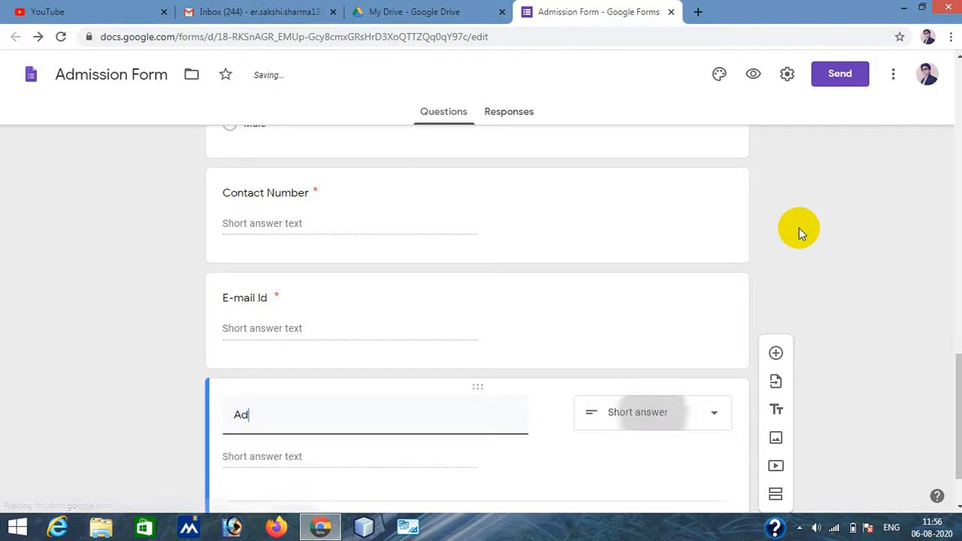
pyautogui.write('dress')
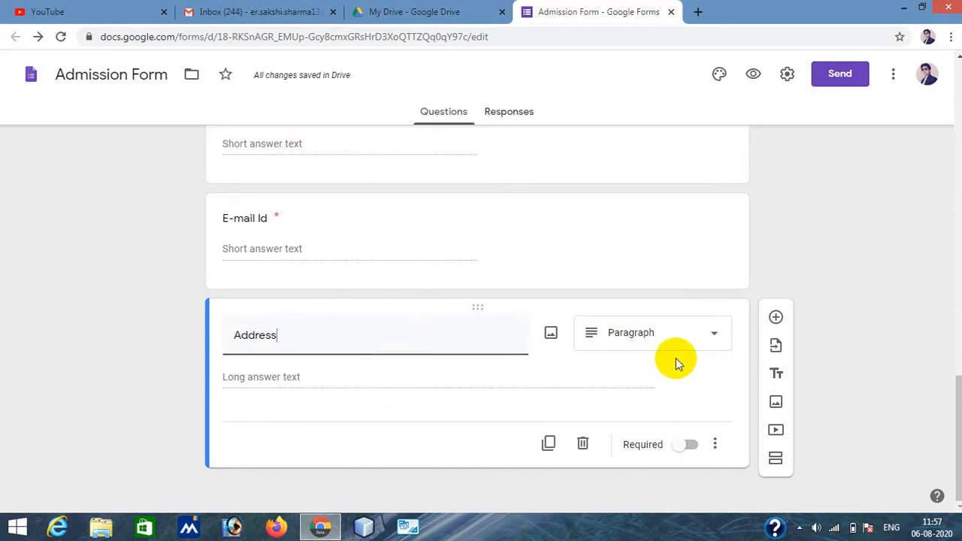
pyautogui.click(665, 336)
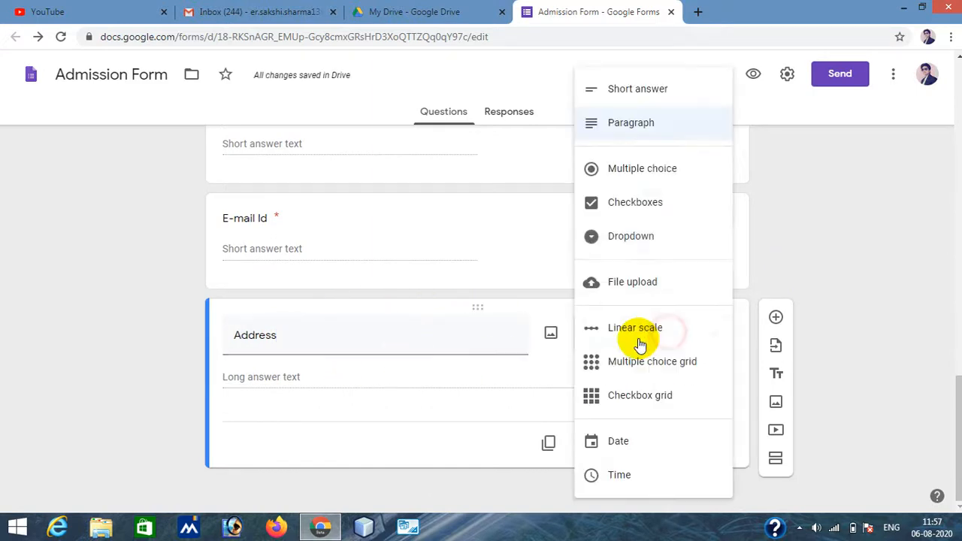
pyautogui.click(636, 122)
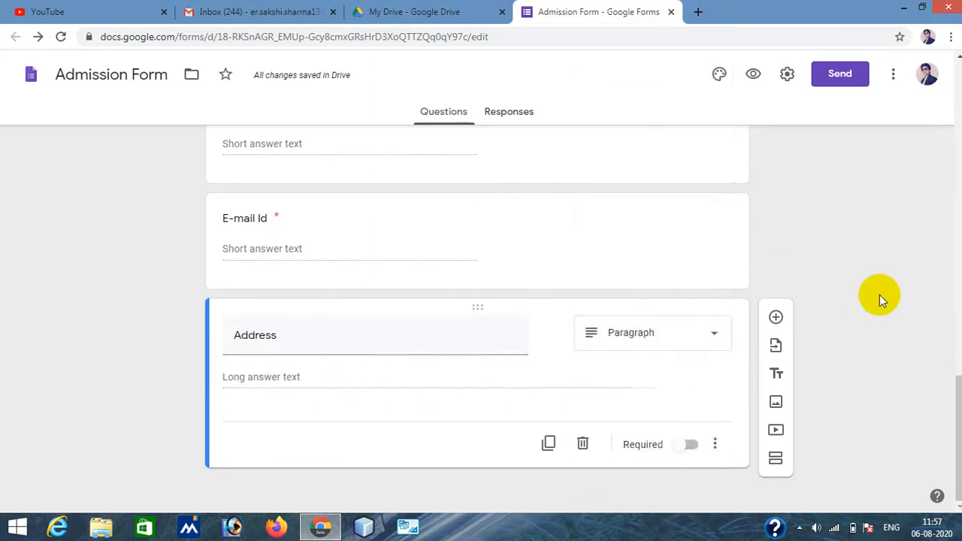
pyautogui.click(681, 447)
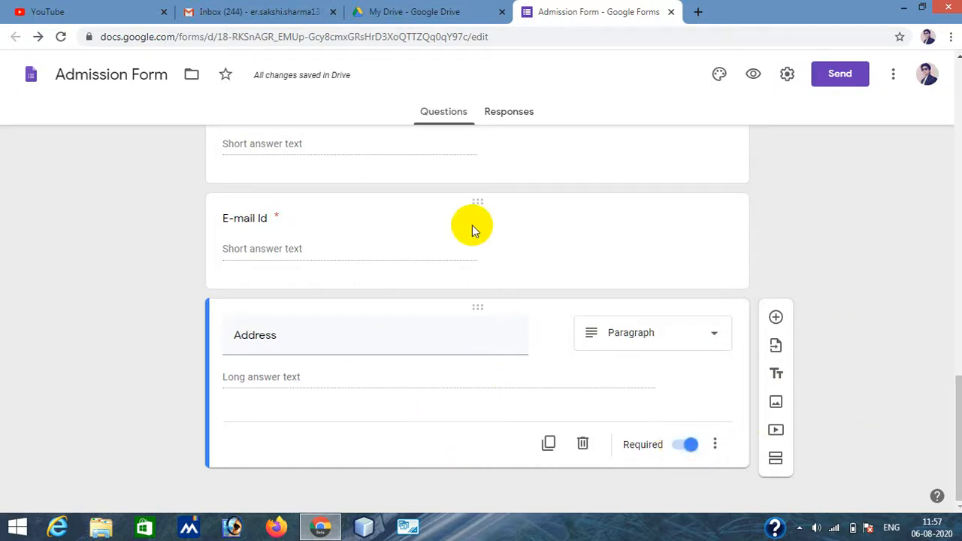
# - Scroll through the whole form from the header image to the last question to review it
pyautogui.scroll(4, 487, 322)
pyautogui.scroll(-2, 487, 326)
pyautogui.scroll(15, 488, 325)
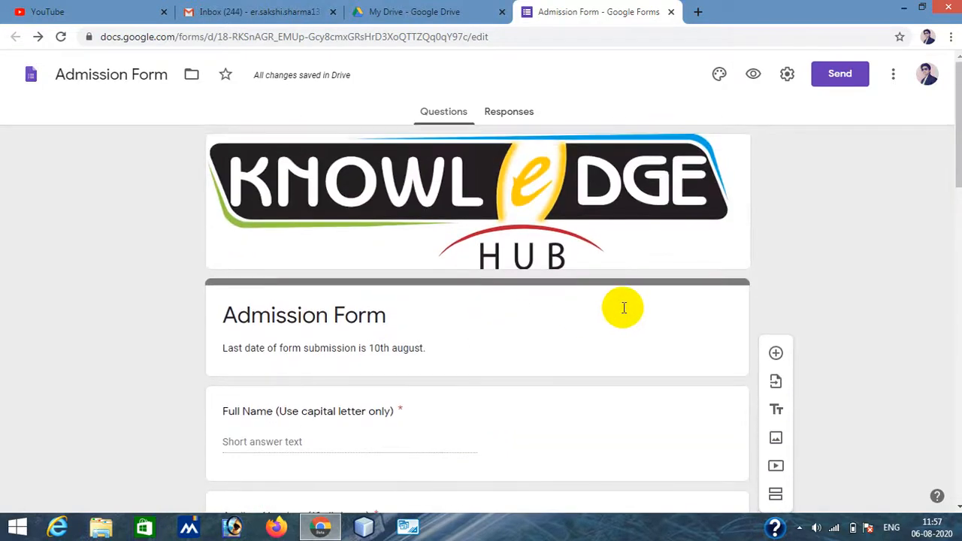
pyautogui.scroll(-10, 624, 308)
pyautogui.scroll(-3, 624, 308)
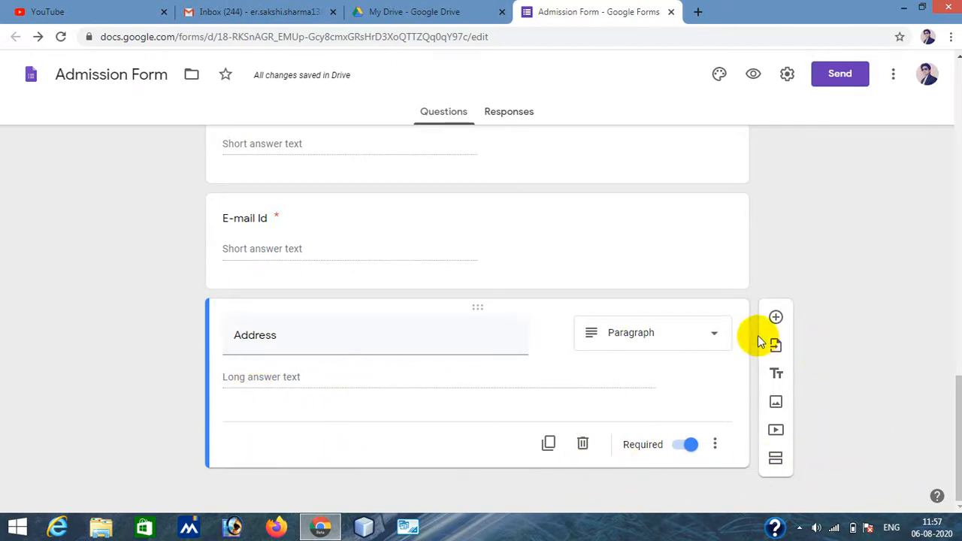
# - Add a new section to the form and title it "Educational Qualification"
pyautogui.click(776, 458)
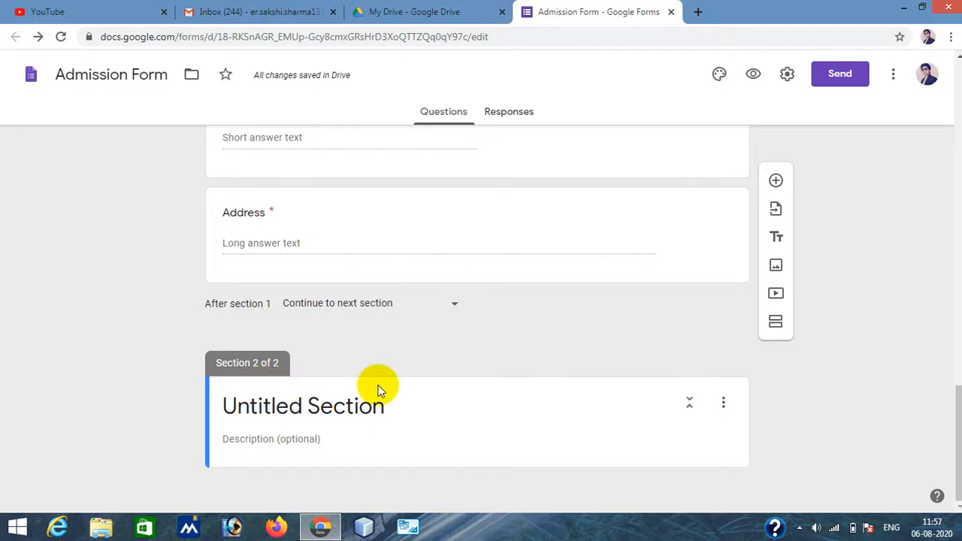
pyautogui.click(286, 406)
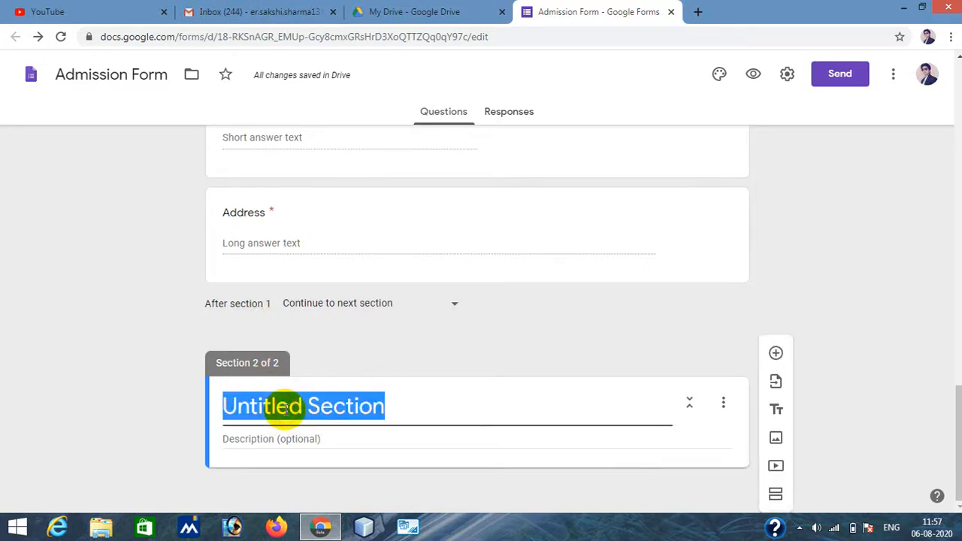
pyautogui.write('Edu')
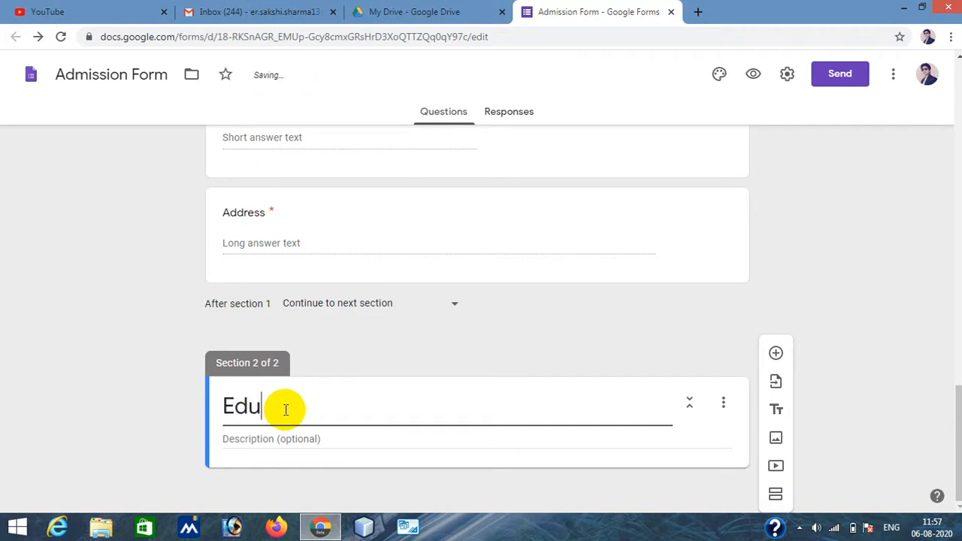
pyautogui.write('cational ')
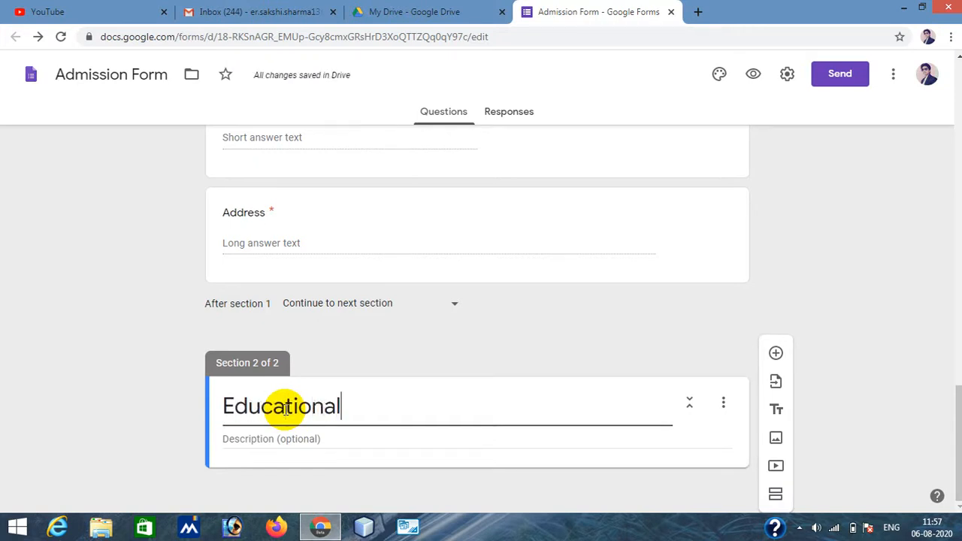
pyautogui.write('Q')
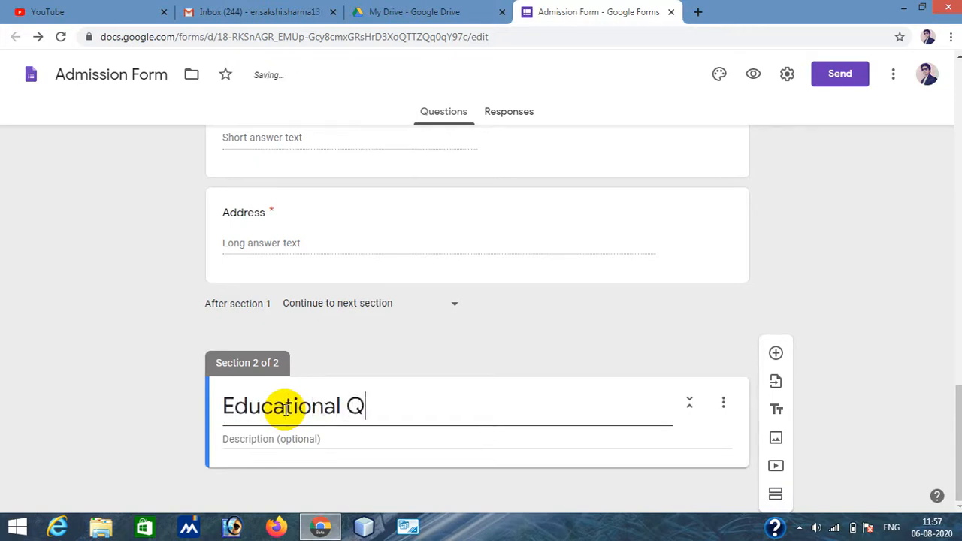
pyautogui.write('ualofic')
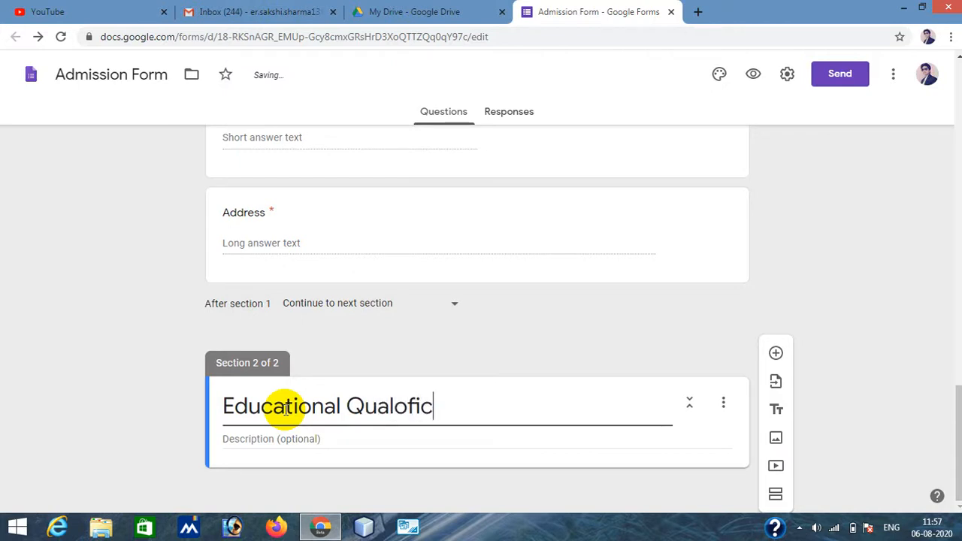
pyautogui.write('ation')
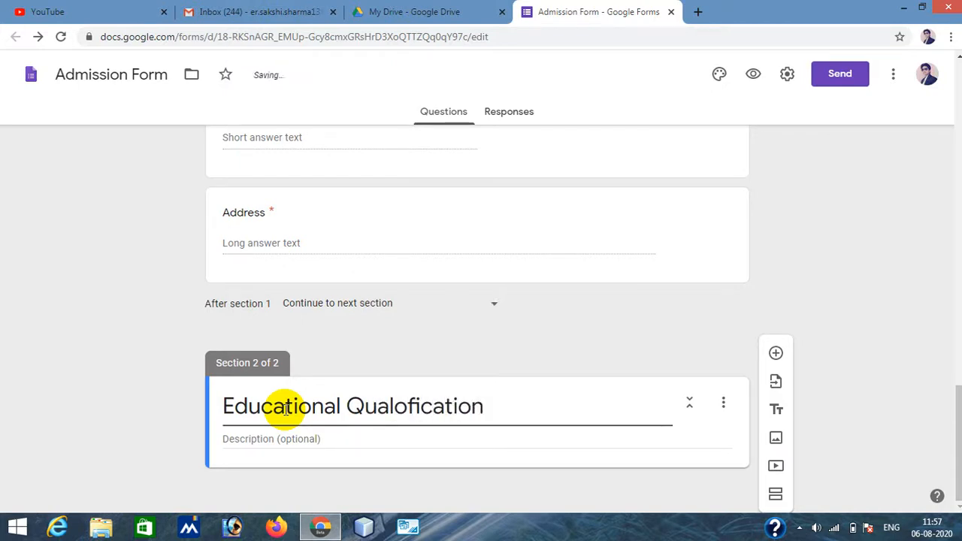
pyautogui.click(402, 407)
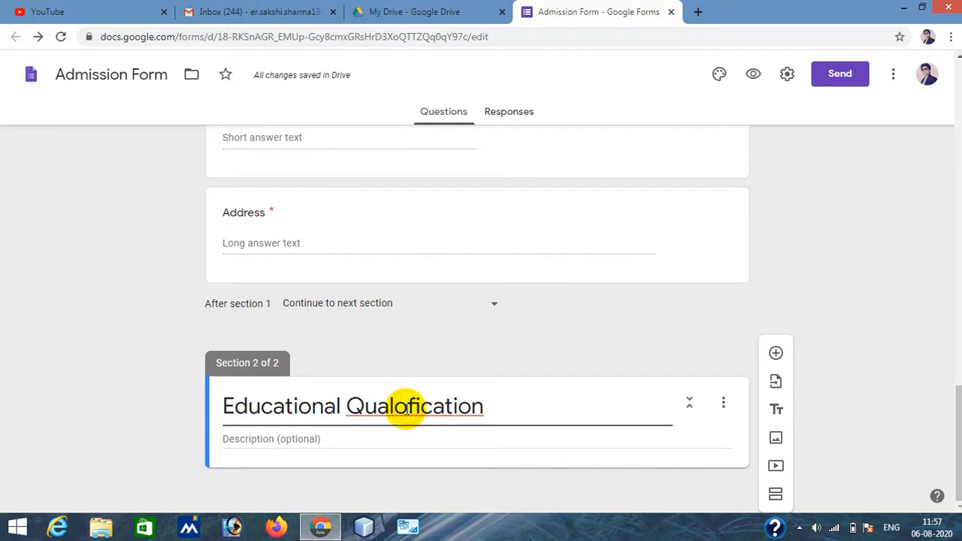
pyautogui.press('BackSpace')
pyautogui.write('i')
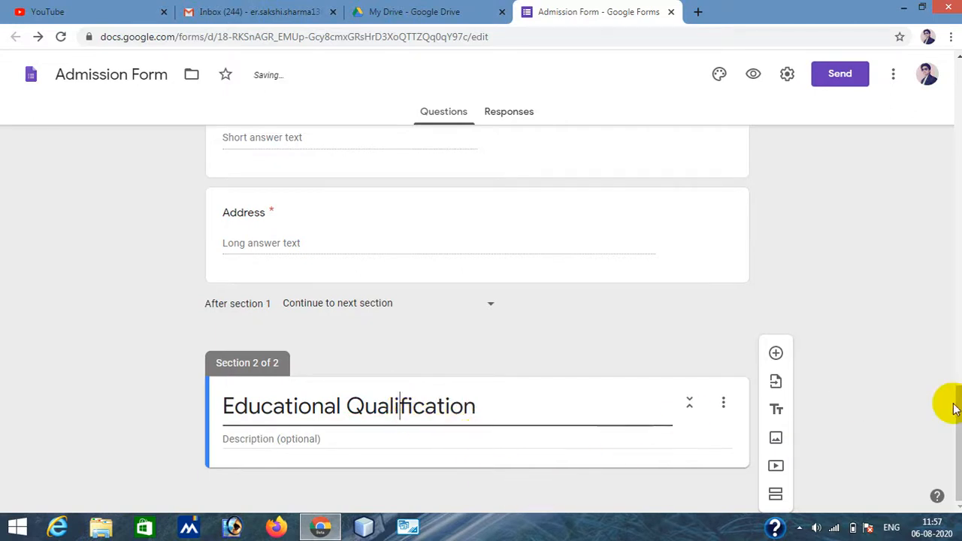
# - Add a required short answer question titled "Highest Qualification" in the new section
pyautogui.click(777, 354)
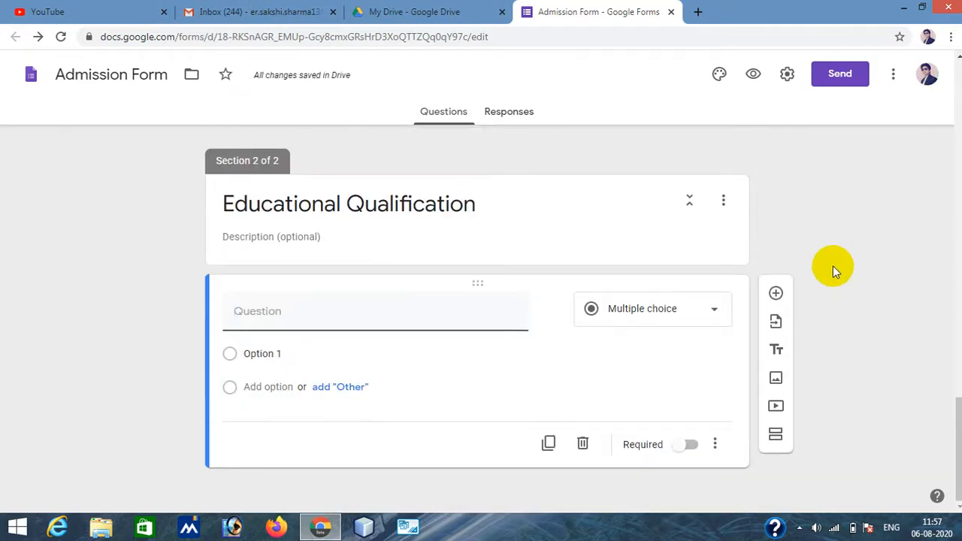
pyautogui.write('H')
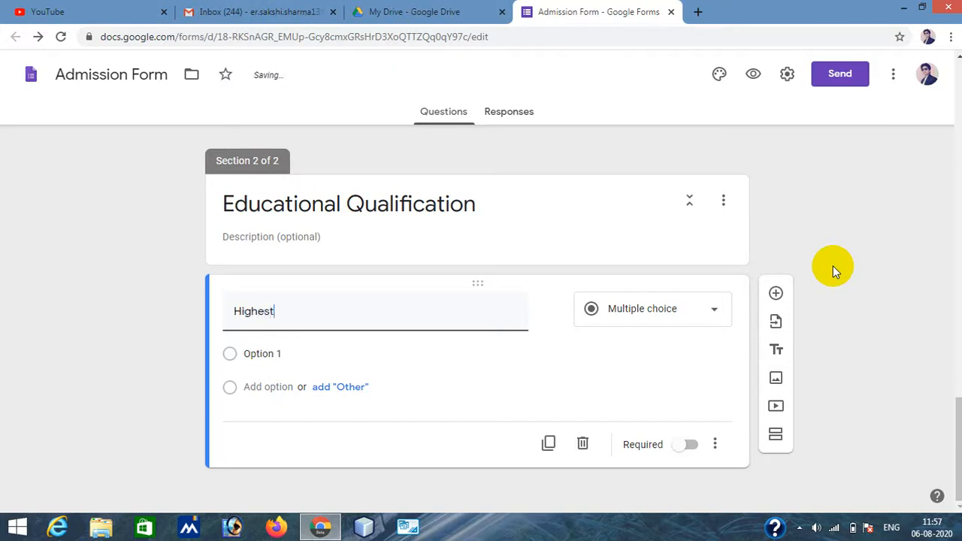
pyautogui.write('ighest Qu')
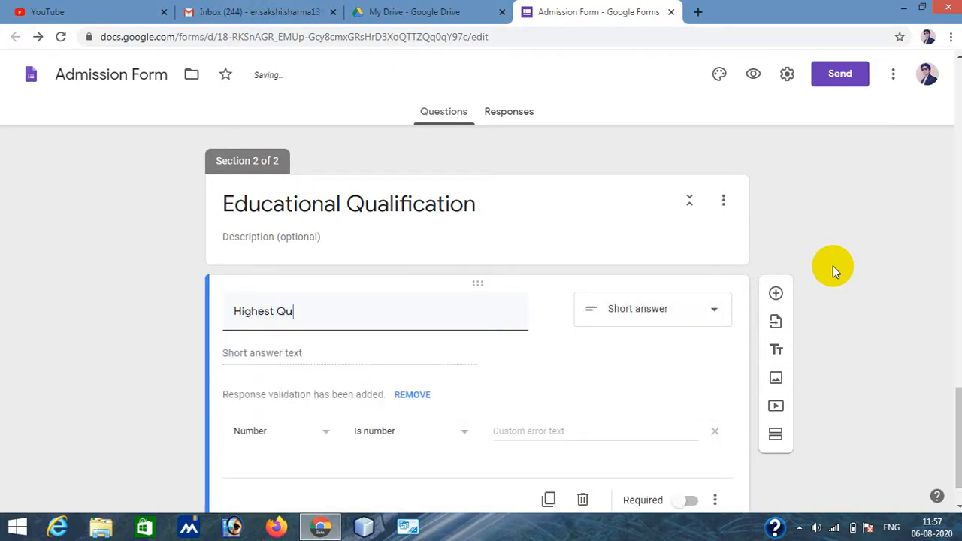
pyautogui.press('BackSpace')
pyautogui.write('ification')
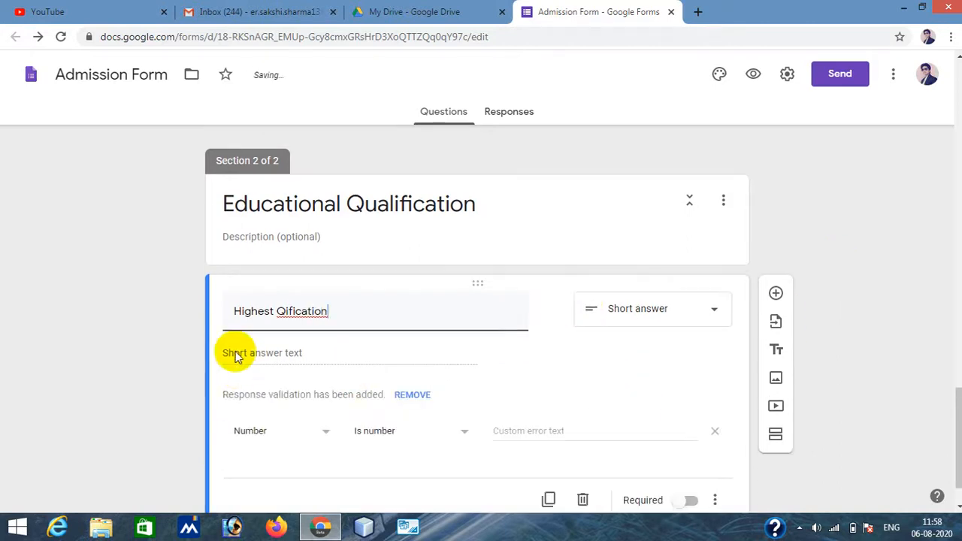
pyautogui.click(296, 314)
pyautogui.rightClick(296, 315)
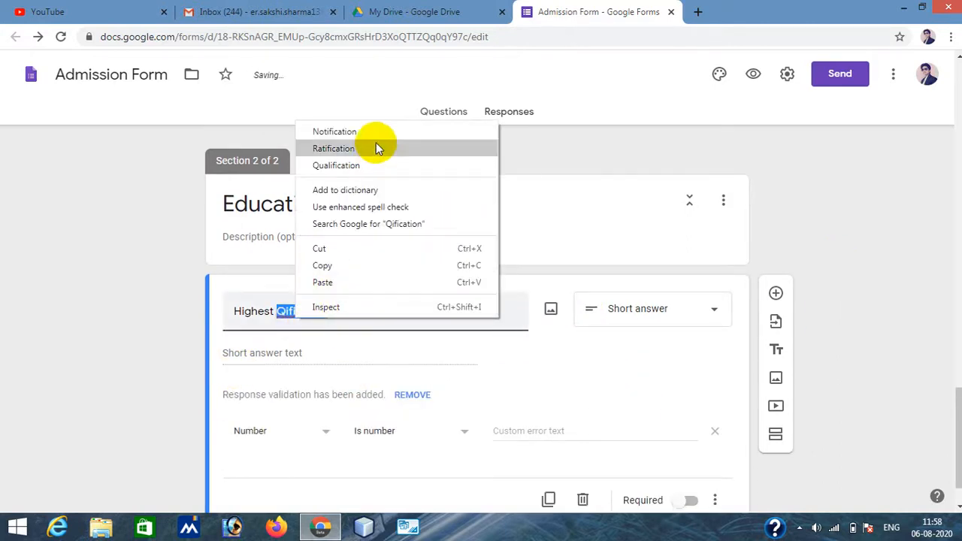
pyautogui.click(359, 167)
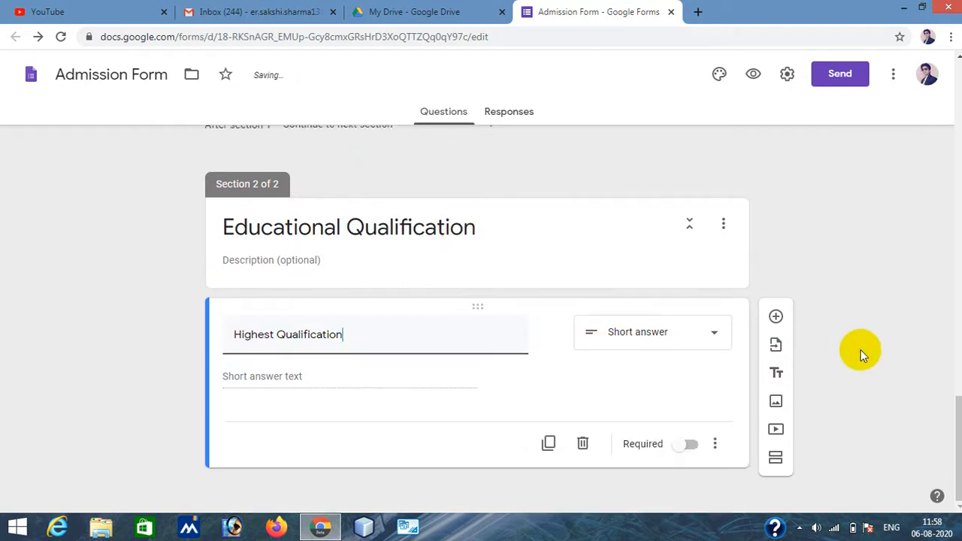
pyautogui.click(677, 446)
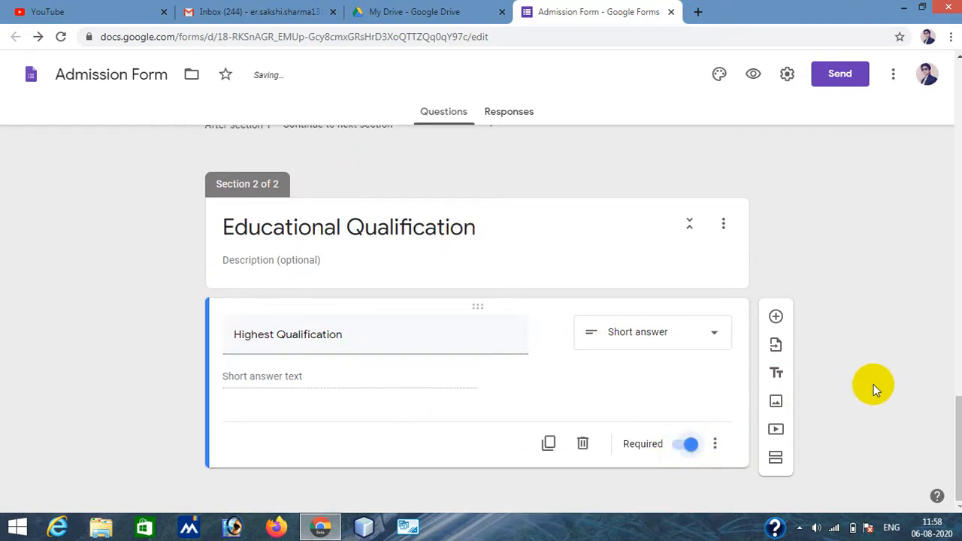
# - Add a required short answer question titled "Percentage Obtained" with number response validation
pyautogui.click(776, 316)
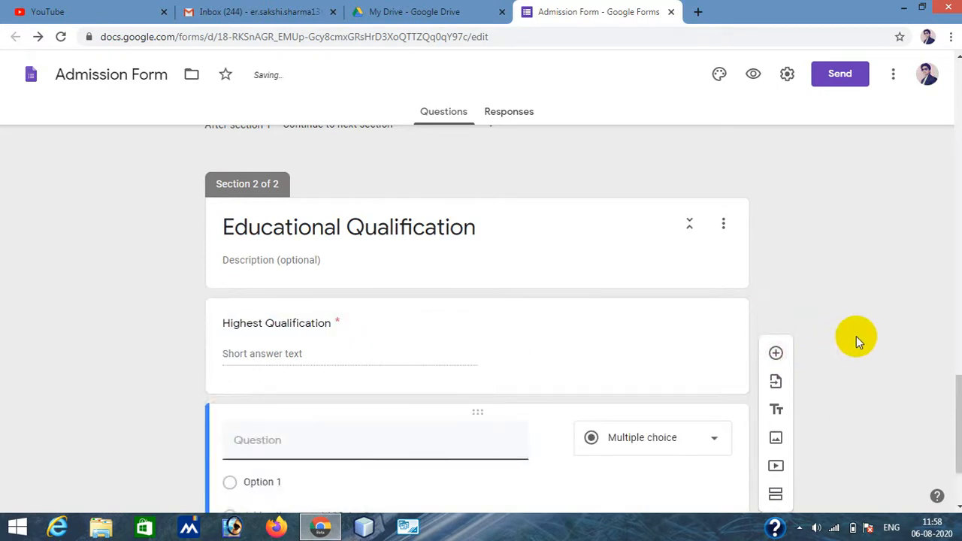
pyautogui.write('Pe')
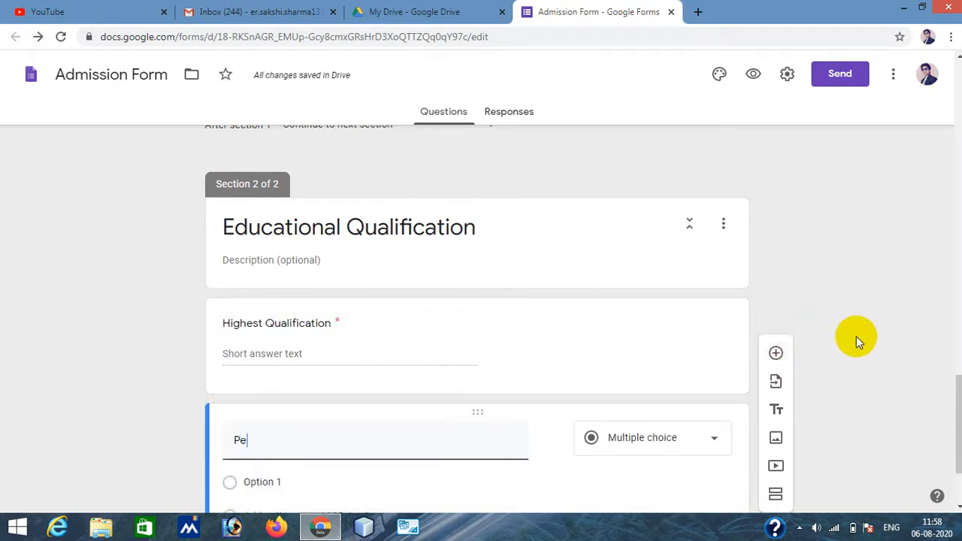
pyautogui.write('rcentage Obta')
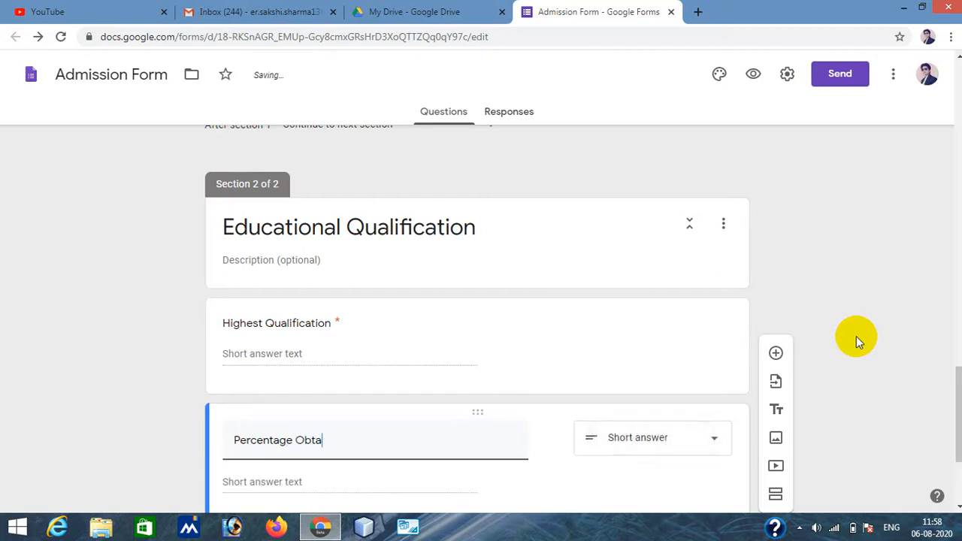
pyautogui.write('ined')
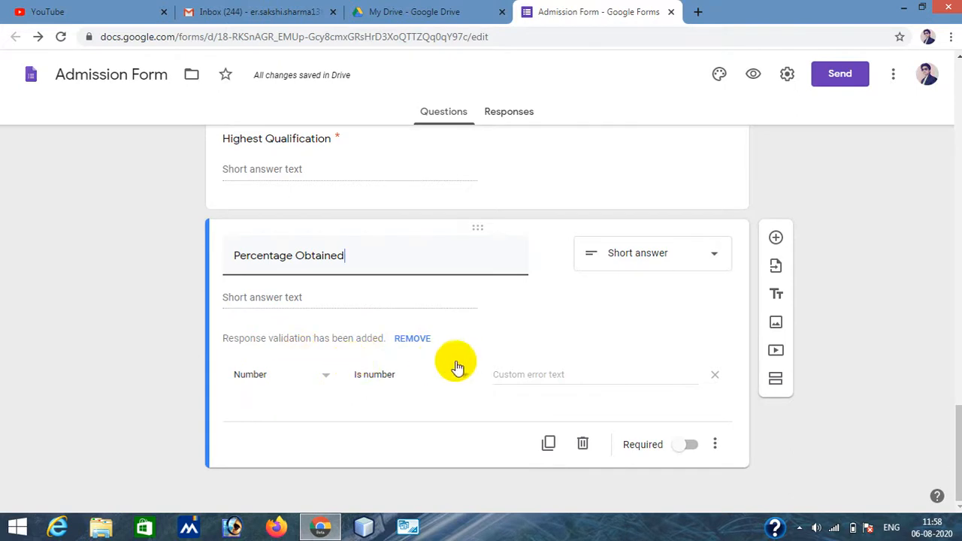
pyautogui.click(686, 445)
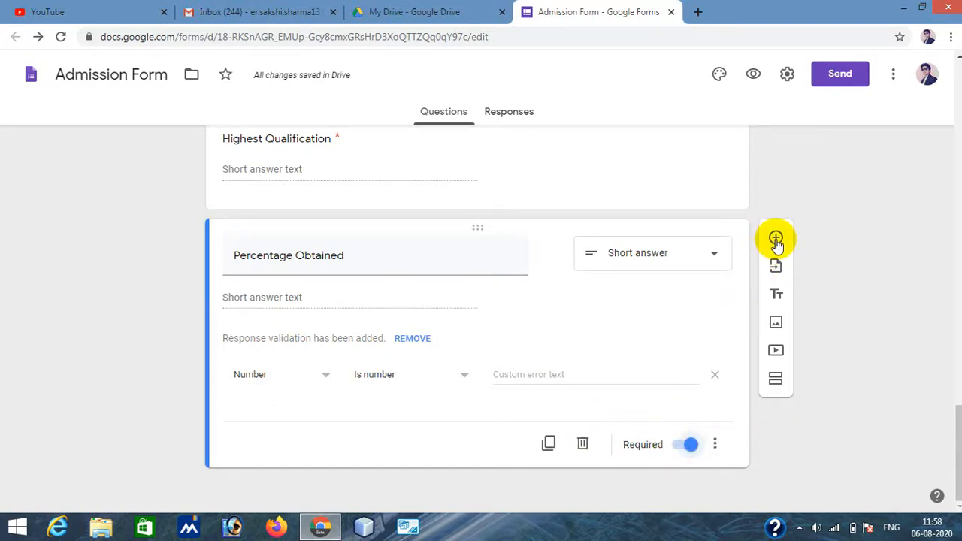
# - Add a required Paragraph question titled "College/University/School Name"
pyautogui.click(775, 238)
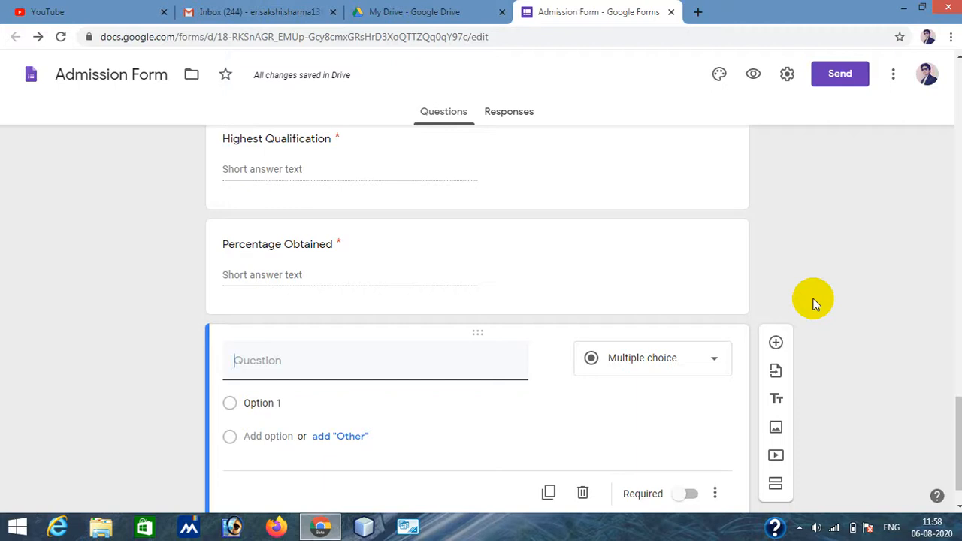
pyautogui.write('College/Universi')
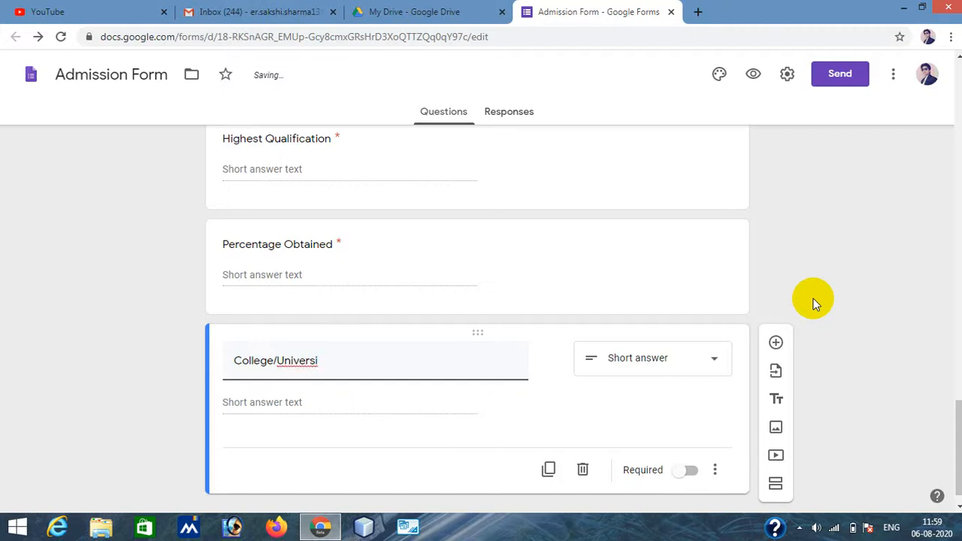
pyautogui.write('ty/School Name')
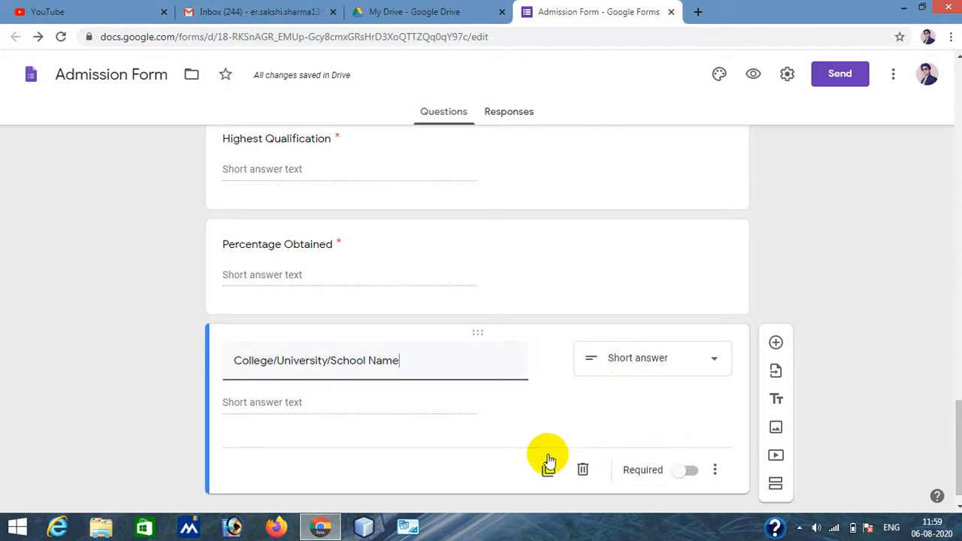
pyautogui.click(640, 364)
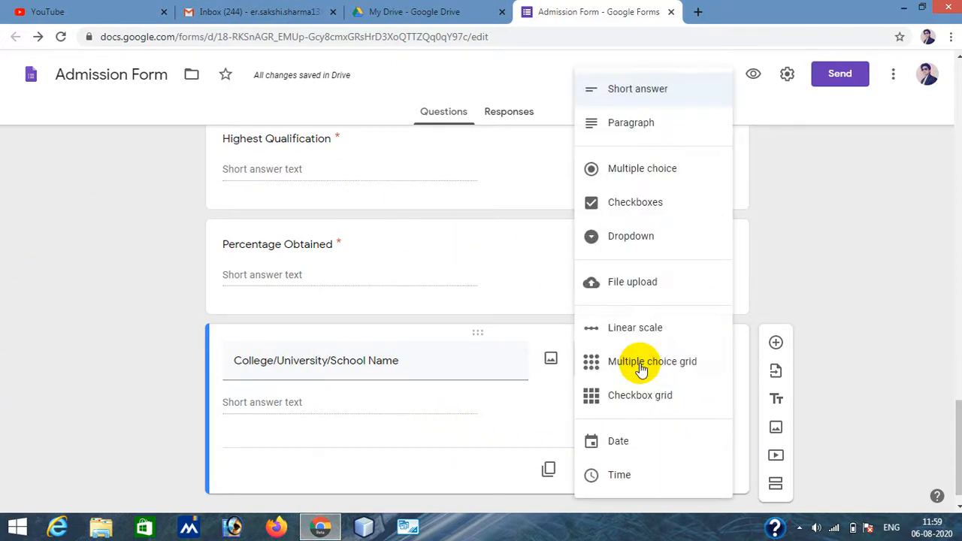
pyautogui.click(635, 125)
pyautogui.click(696, 476)
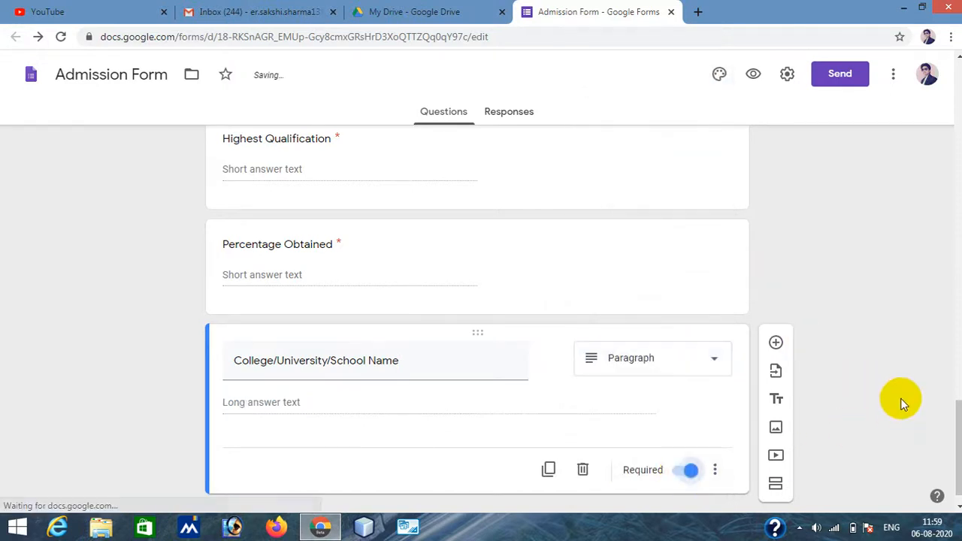
# - Add a third section to the form and title it "Documents"
pyautogui.scroll(-1, 901, 395)
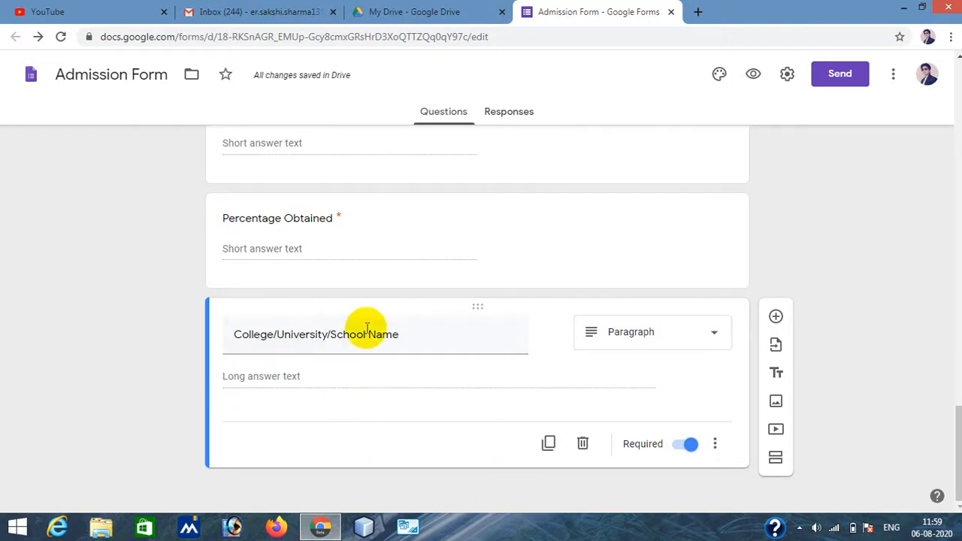
pyautogui.scroll(3, 374, 326)
pyautogui.scroll(-3, 389, 224)
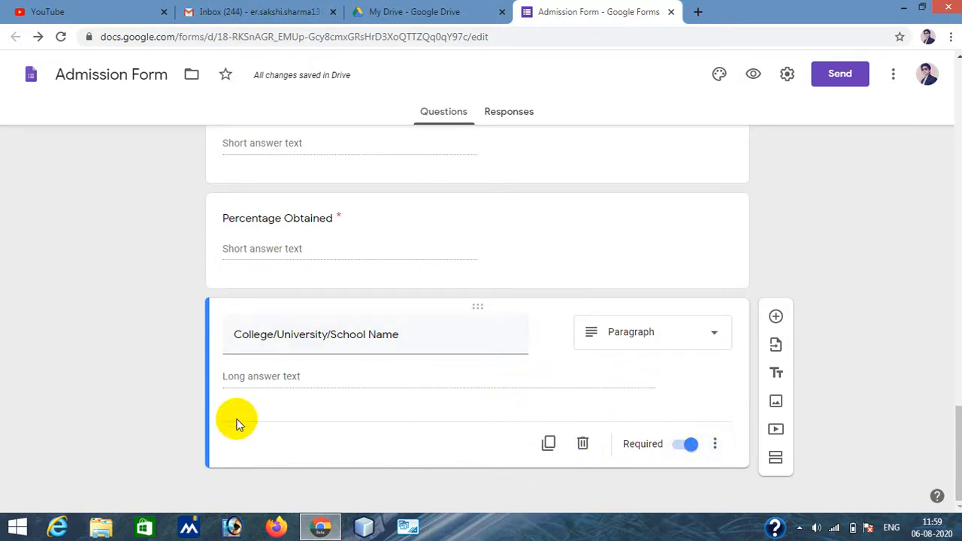
pyautogui.click(777, 460)
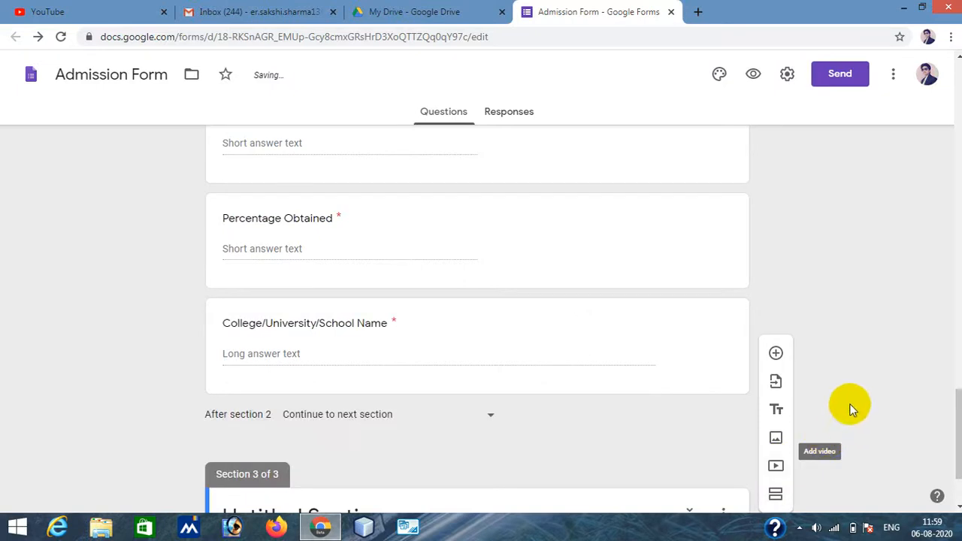
pyautogui.tripleClick(288, 404)
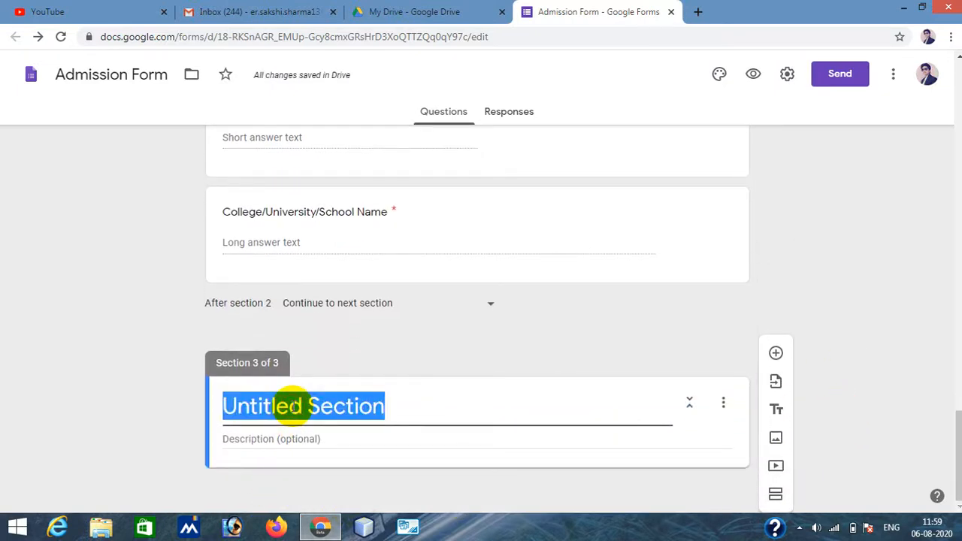
pyautogui.write('Documen')
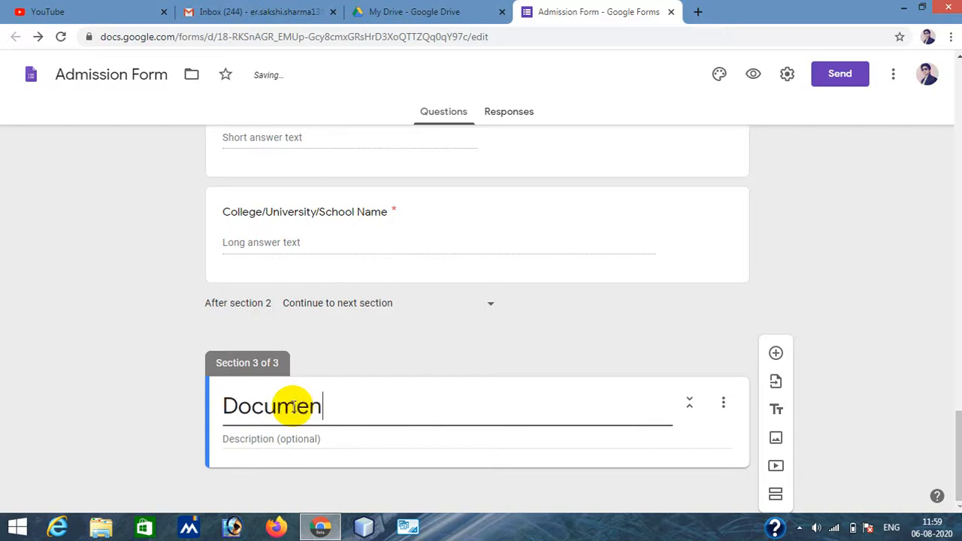
pyautogui.write('t s')
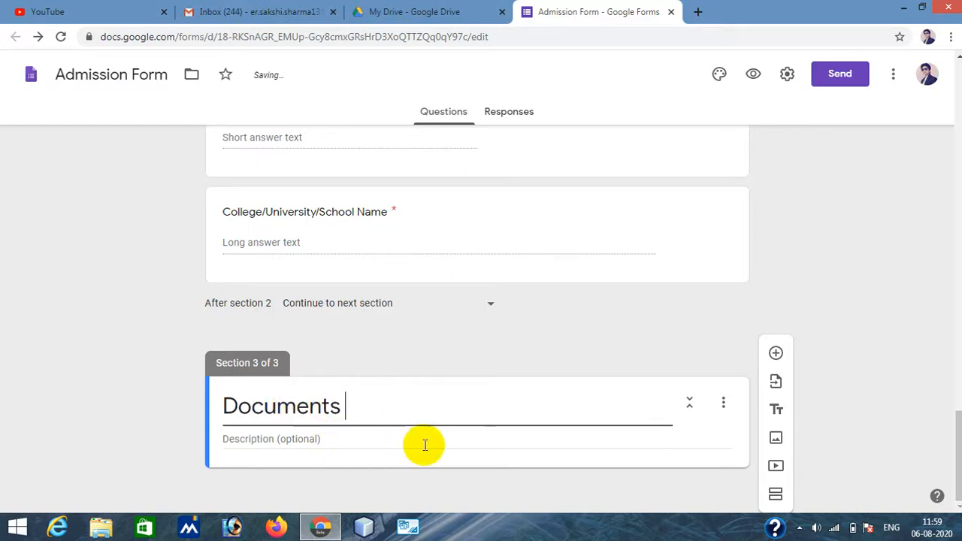
# - Add a new question titled "Candidate's Photograph" in the Documents section, set it to File upload, and accept the upload notice
pyautogui.click(776, 353)
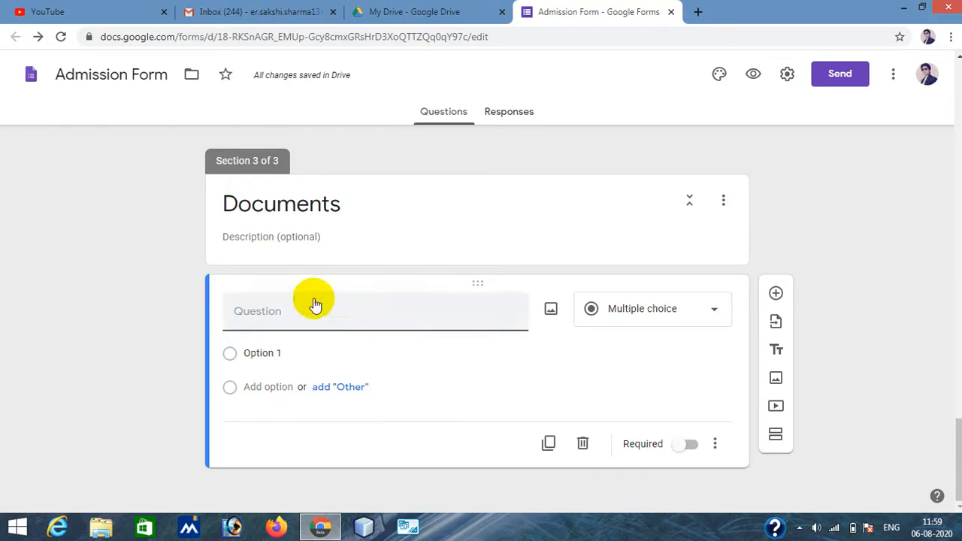
pyautogui.write('P')
pyautogui.press('BackSpace')
pyautogui.write('Ca')
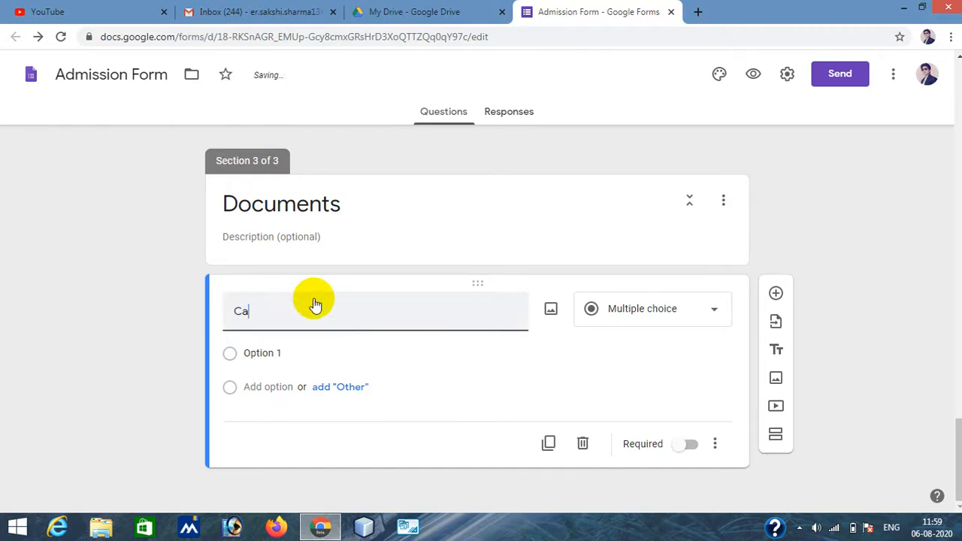
pyautogui.write('ndidate')
pyautogui.write('e')
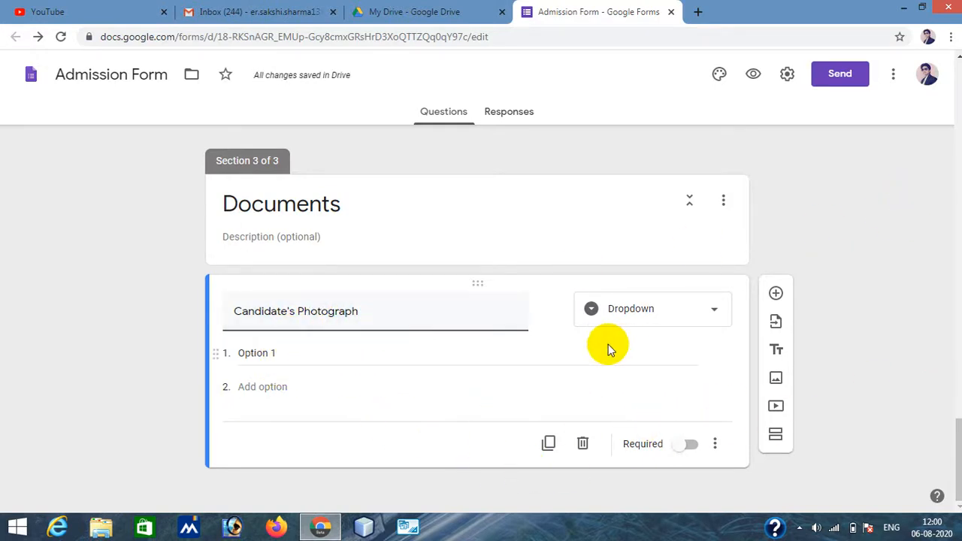
pyautogui.click(618, 312)
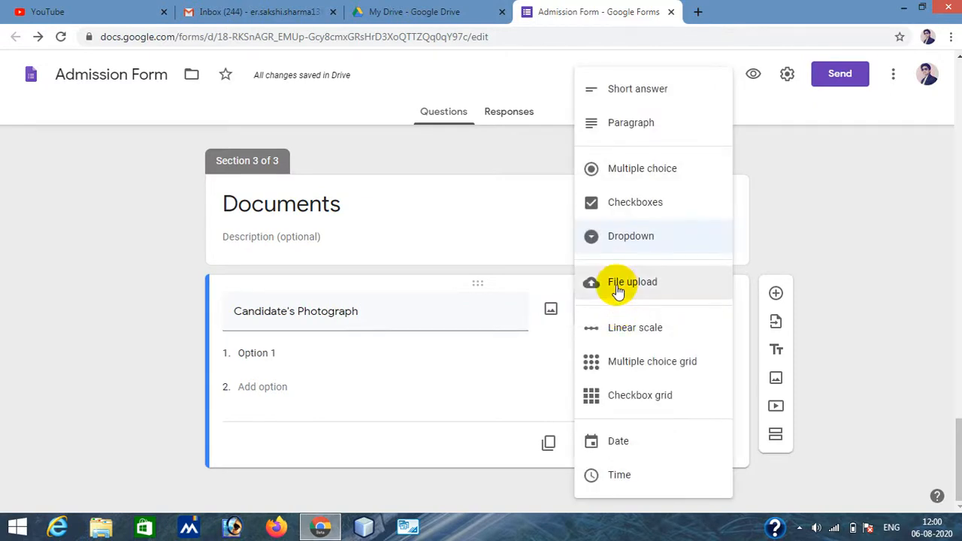
pyautogui.click(619, 289)
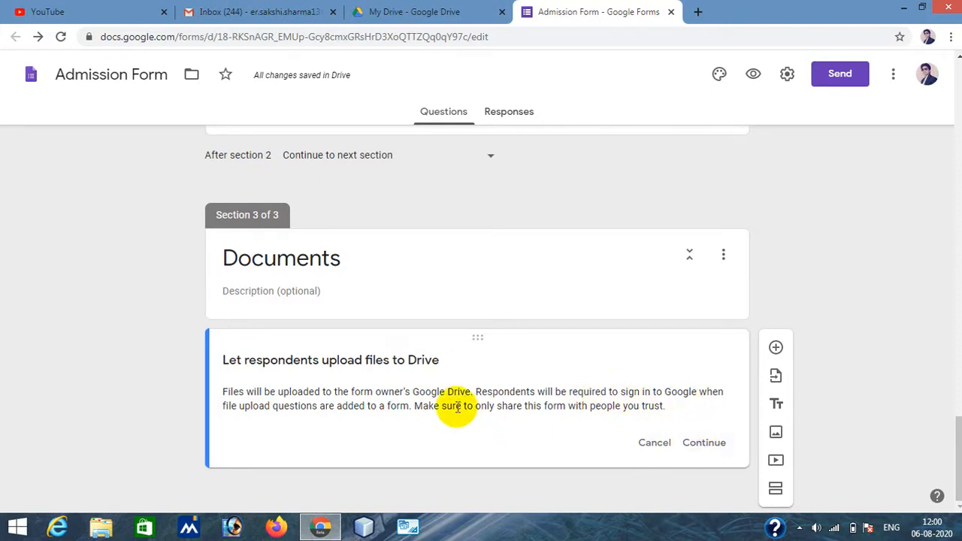
pyautogui.click(700, 448)
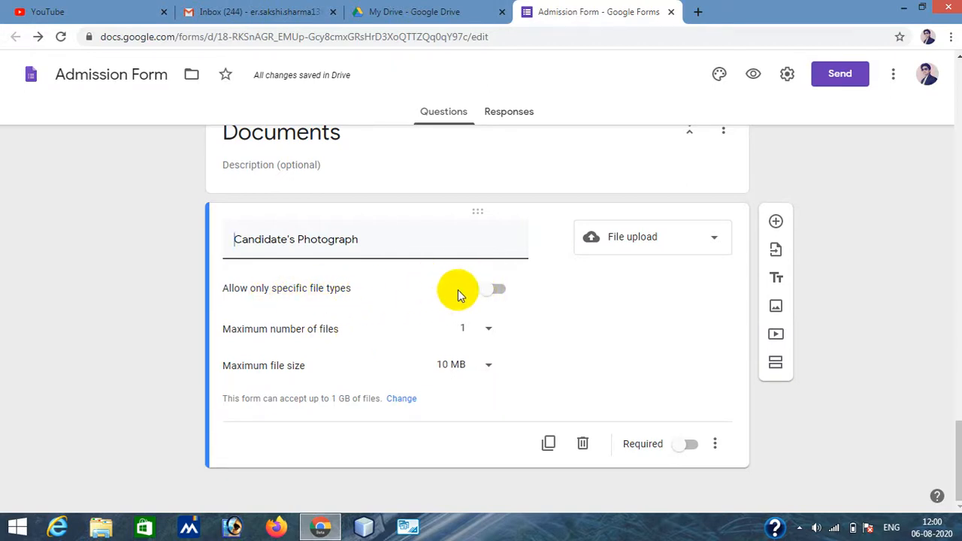
# - Restrict the photograph upload to Image files only, with a maximum file size of 1 MB
pyautogui.click(489, 294)
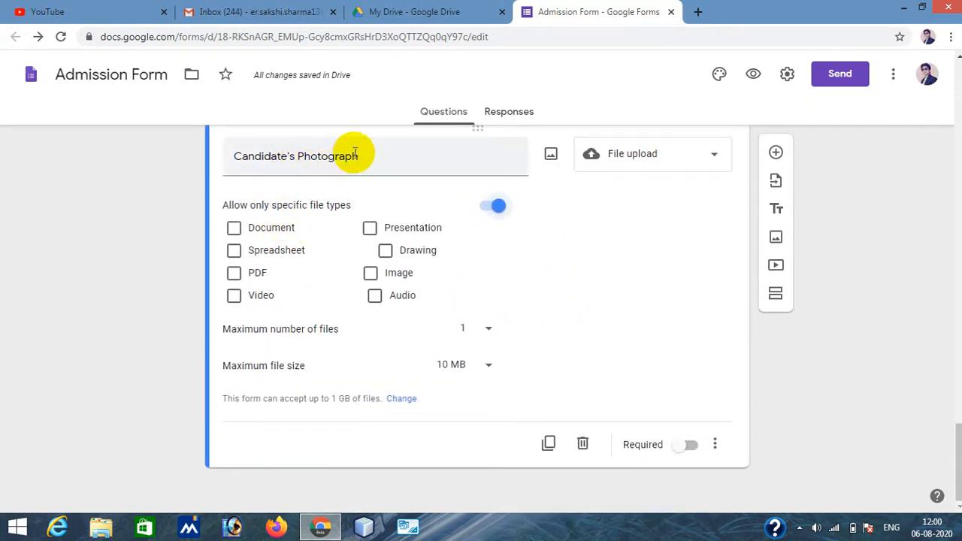
pyautogui.click(371, 274)
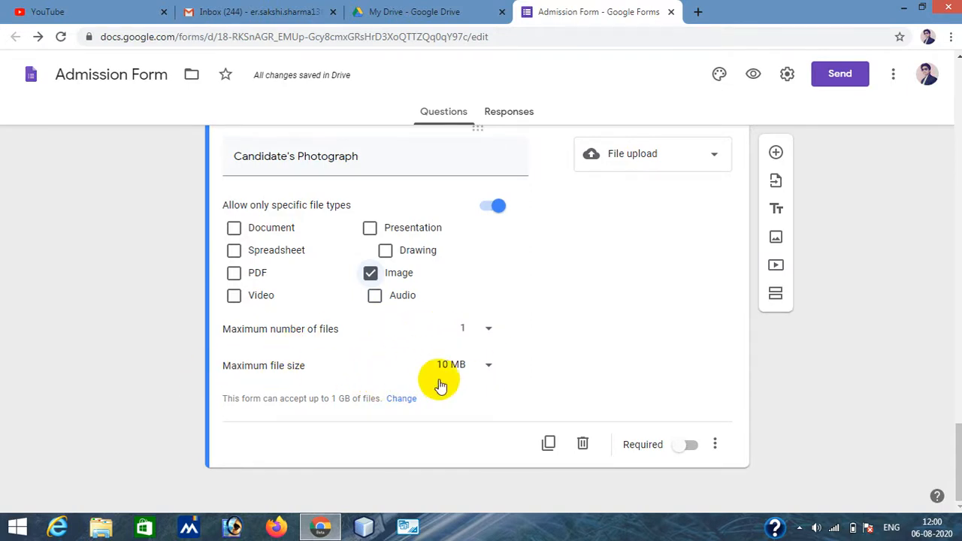
pyautogui.click(476, 368)
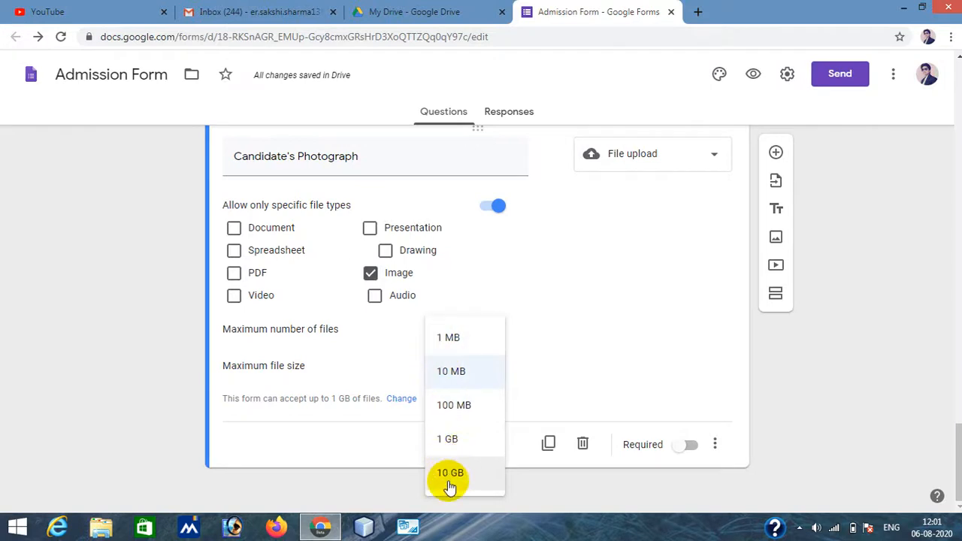
pyautogui.click(448, 343)
# - Make the photograph question required and extend its title to "Candidate's Photograph (Maximum size 1 MB)"
pyautogui.click(688, 449)
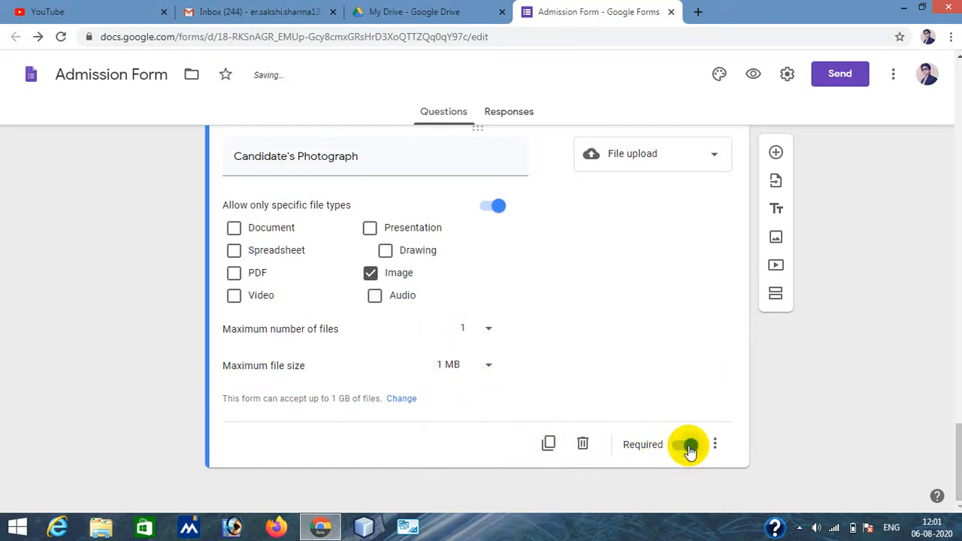
pyautogui.click(831, 380)
pyautogui.click(777, 154)
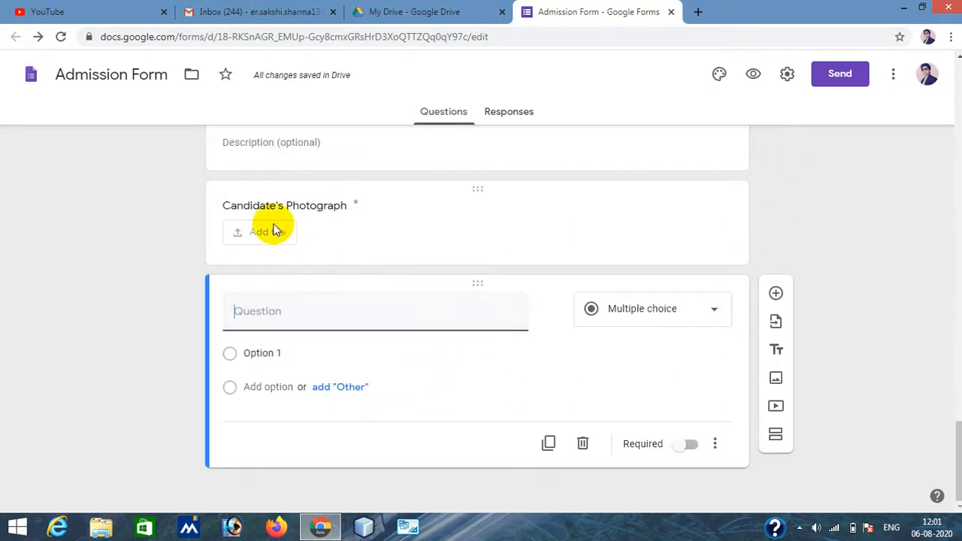
pyautogui.click(342, 206)
pyautogui.click(398, 220)
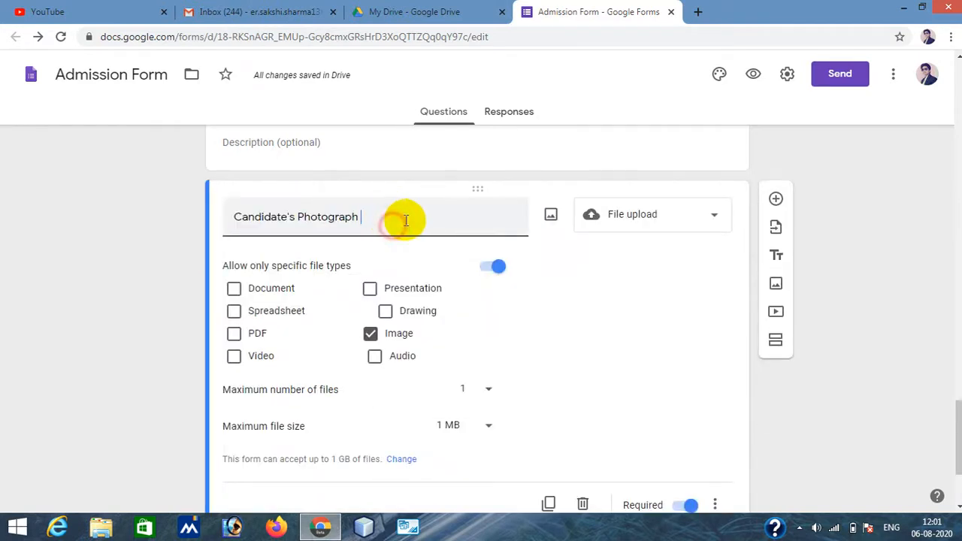
pyautogui.write('(Ma')
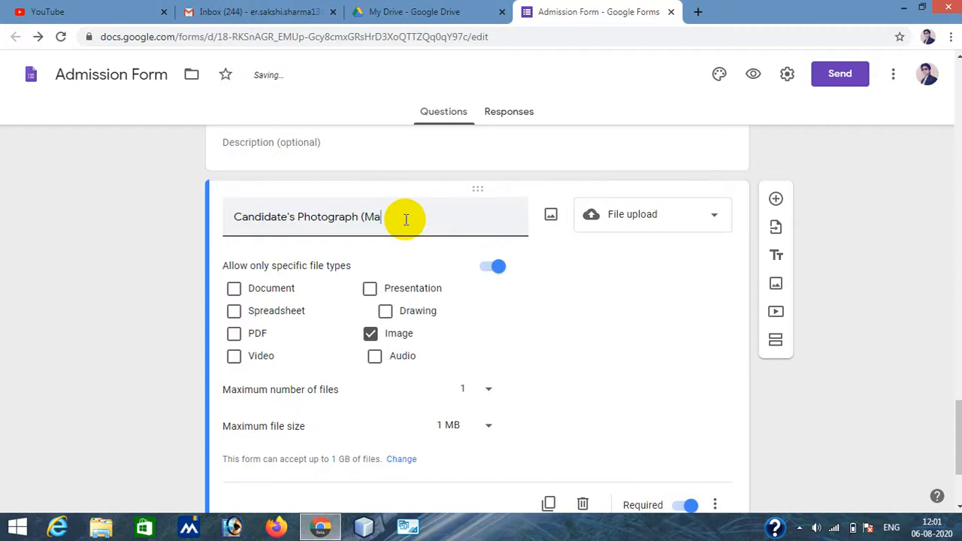
pyautogui.write('ximum size 1 MB')
pyautogui.click(849, 355)
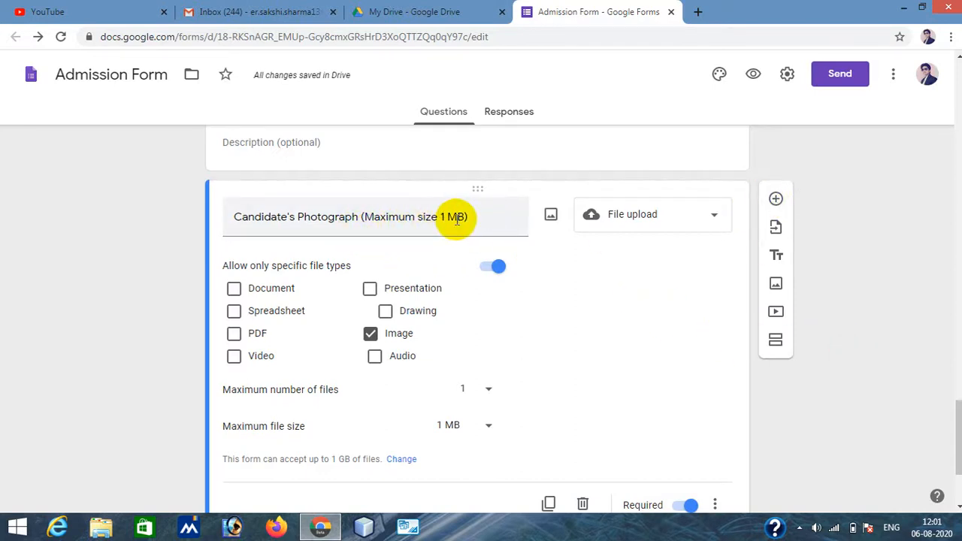
# - Add a new question titled "marksheet of Highest Qualification", fixing the misspelt word with the spelling suggestion
pyautogui.click(776, 198)
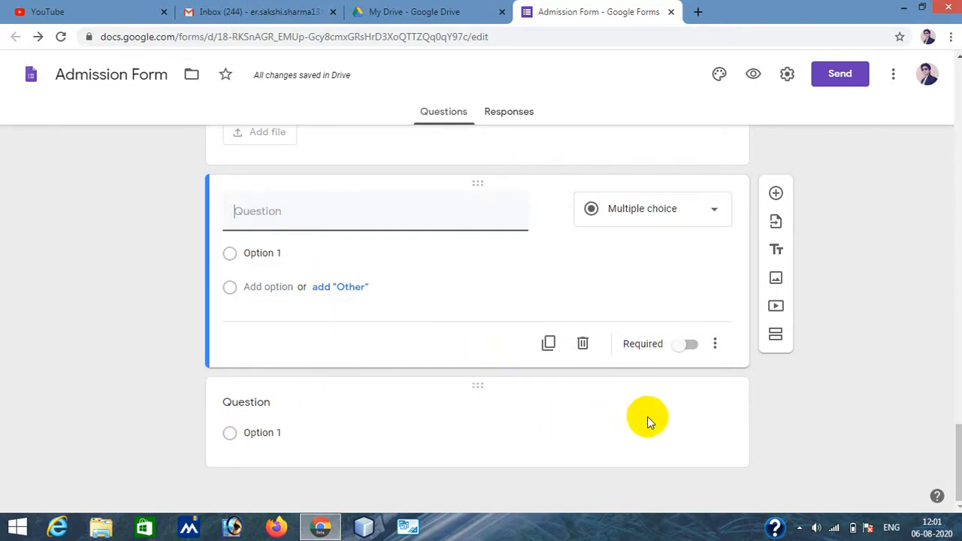
pyautogui.click(583, 344)
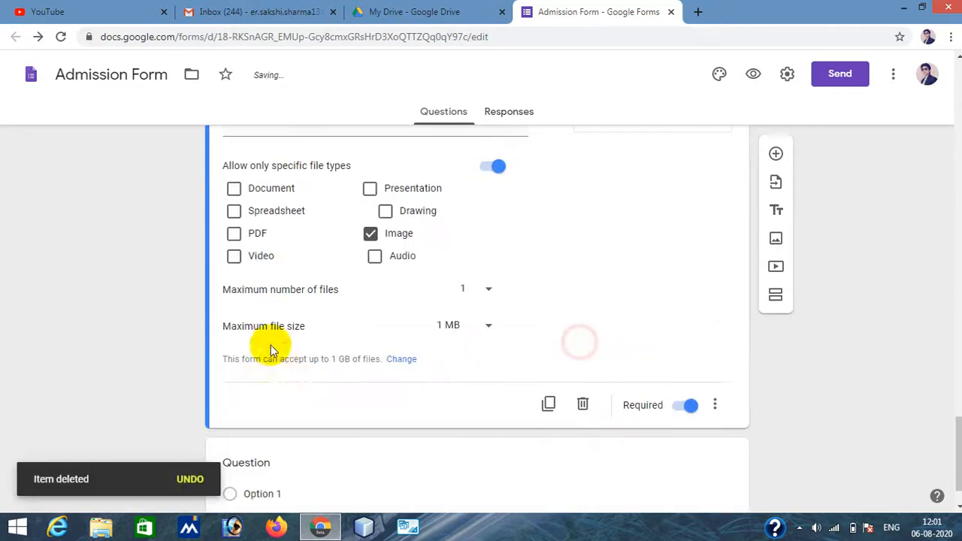
pyautogui.click(257, 461)
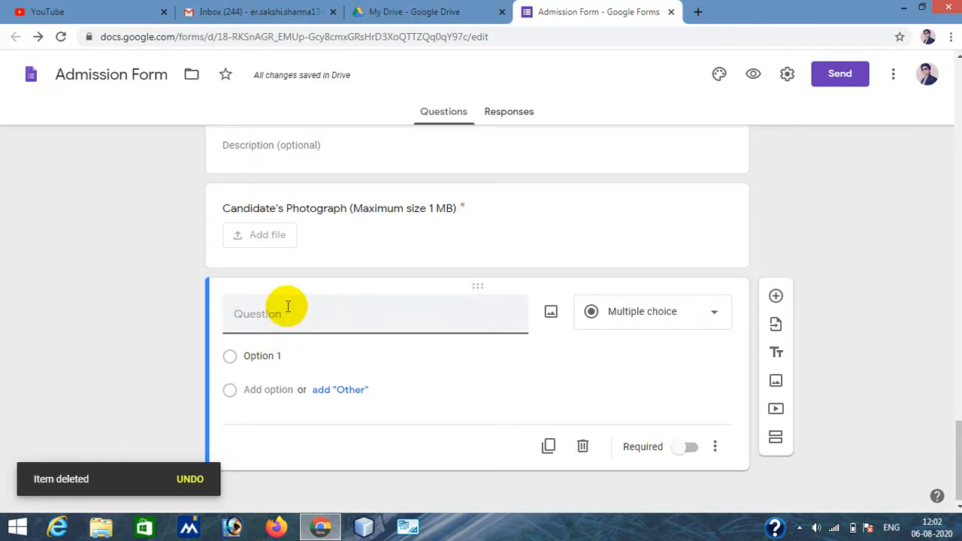
pyautogui.write('mark')
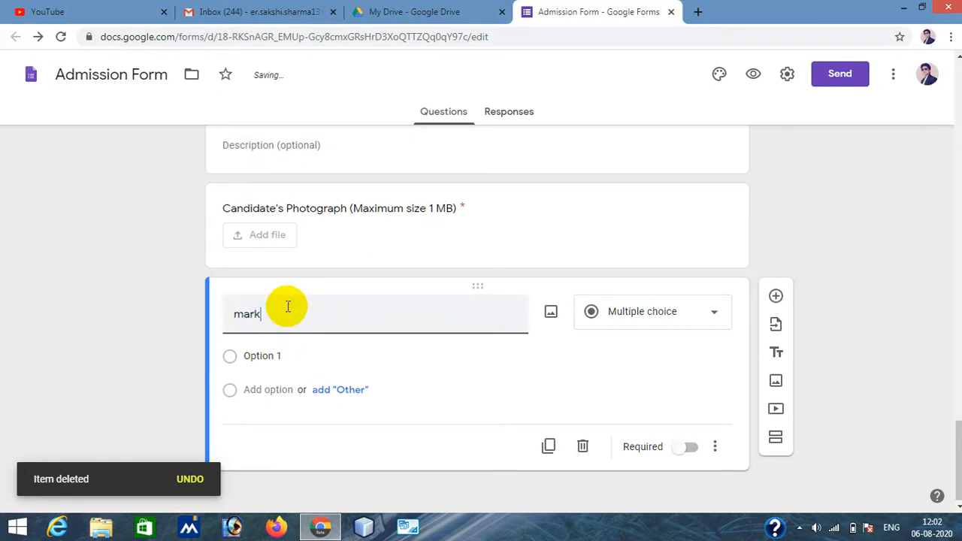
pyautogui.write('sheet of High')
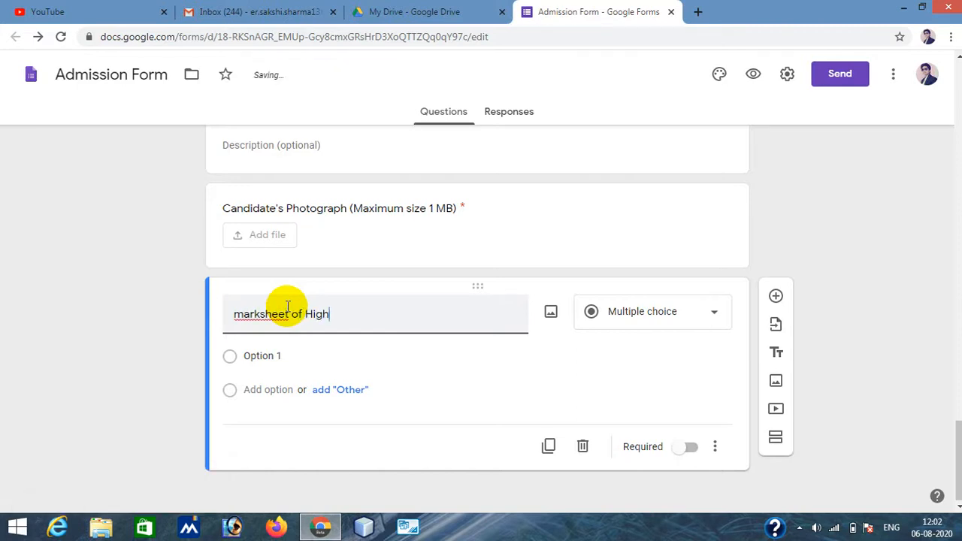
pyautogui.write('est Q')
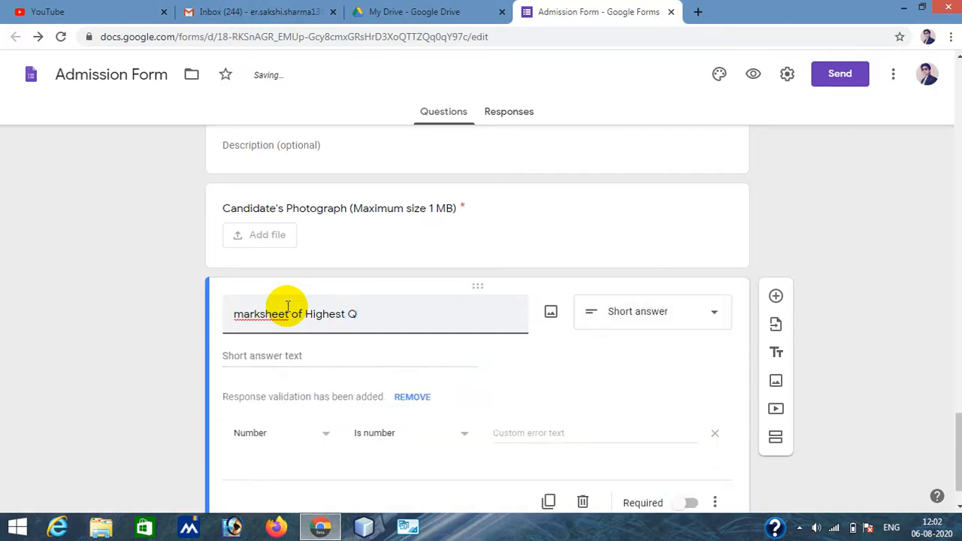
pyautogui.write('ulo')
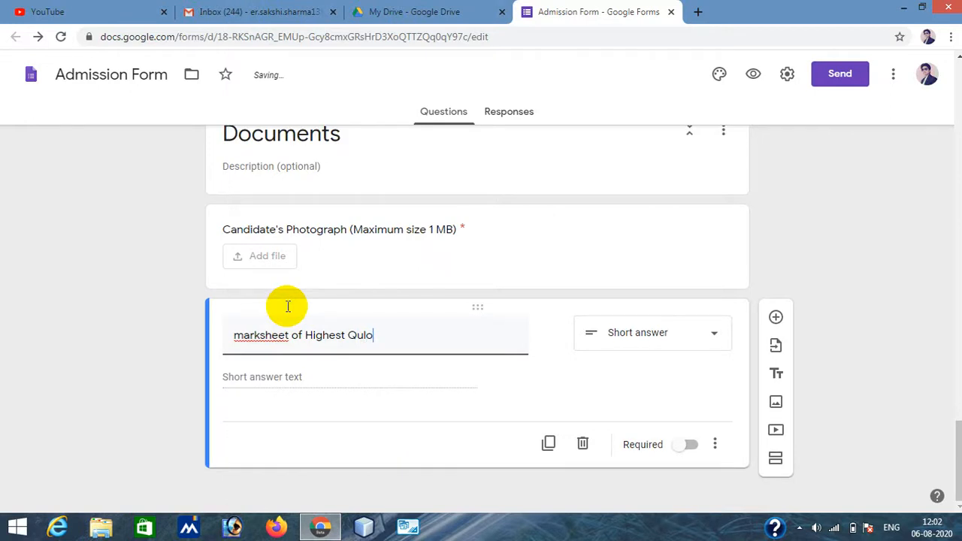
pyautogui.write('ficat')
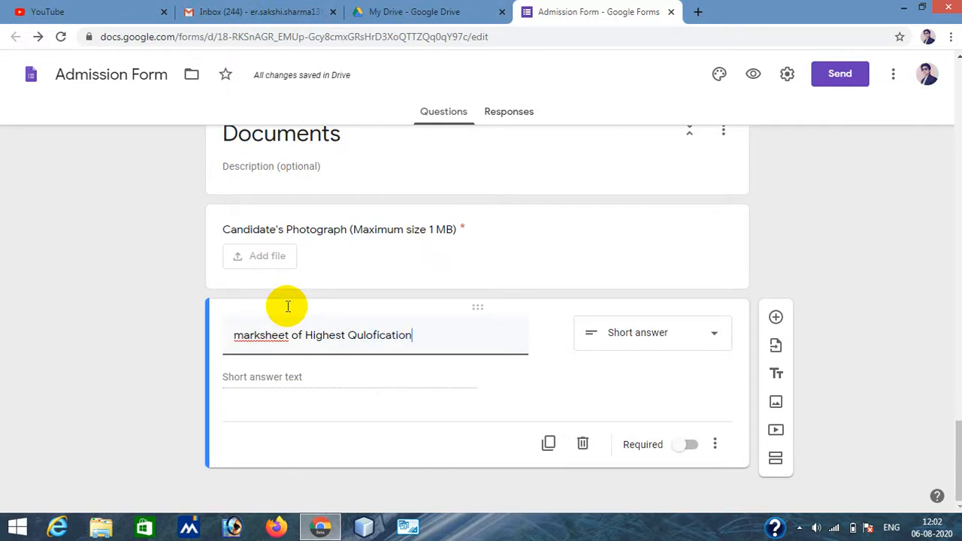
pyautogui.write('ion')
pyautogui.rightClick(363, 319)
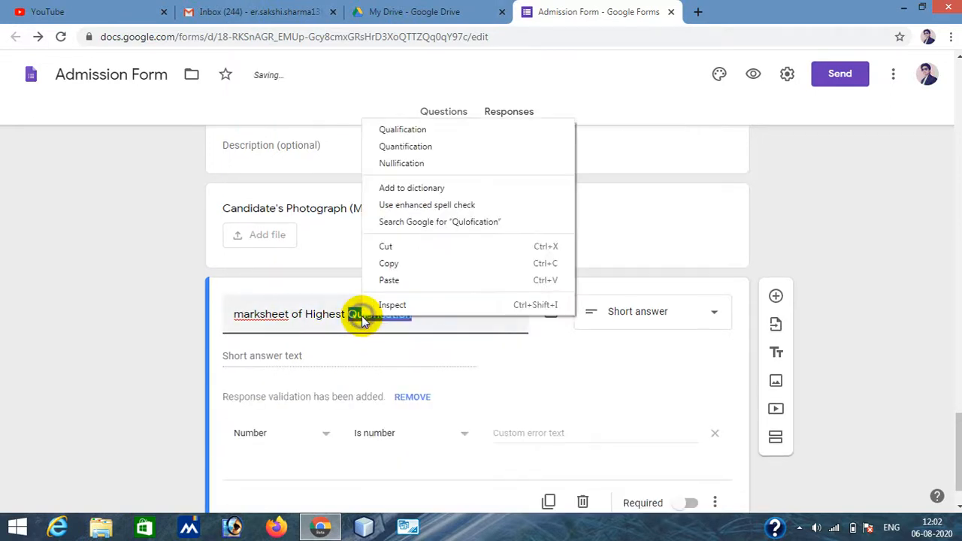
pyautogui.click(419, 130)
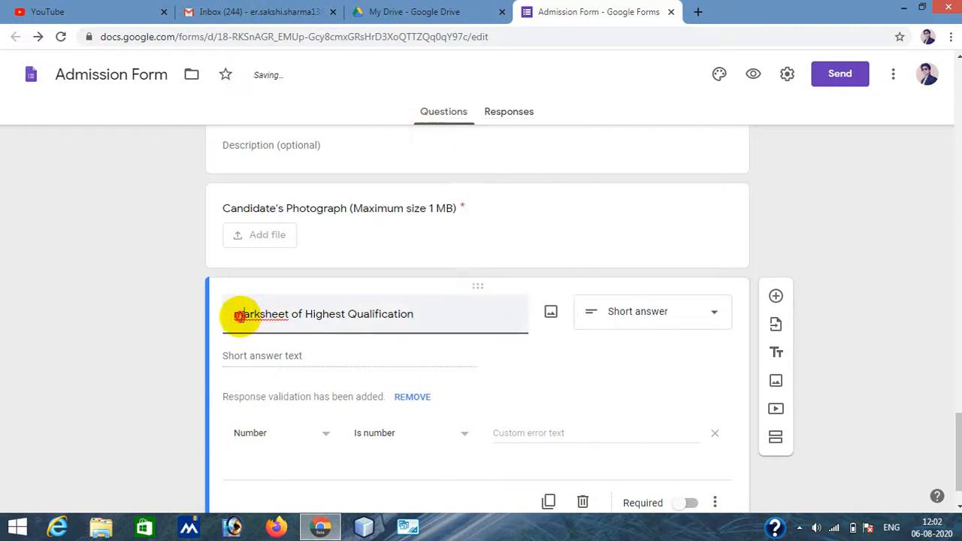
# - Capitalize the title to "Marksheet of Highest Qualification" and change the question type to File upload
pyautogui.click(239, 316)
pyautogui.press('BackSpace')
pyautogui.write('M')
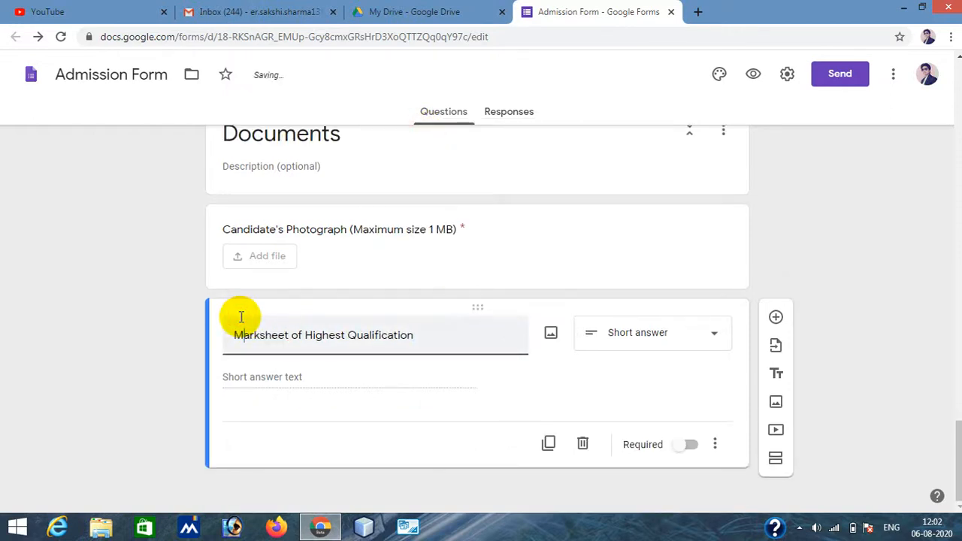
pyautogui.click(618, 338)
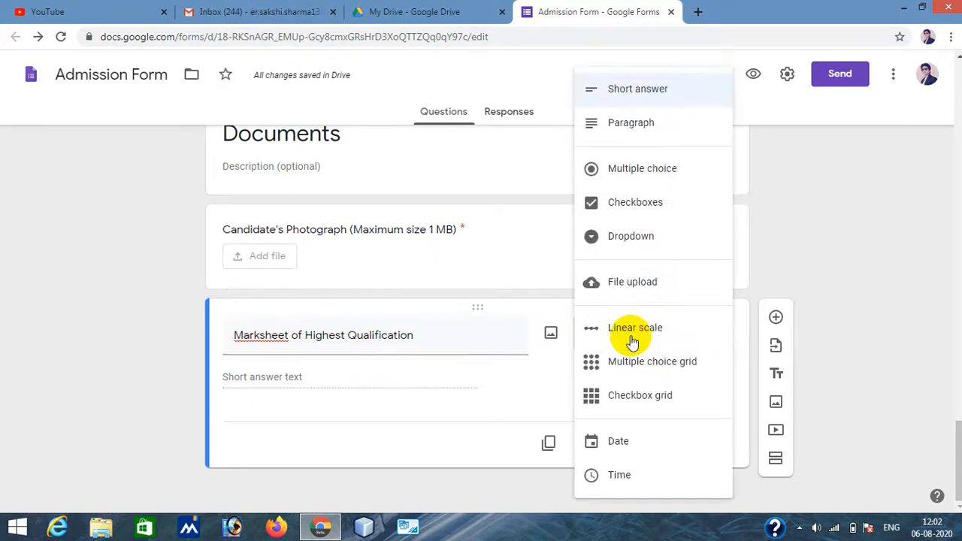
pyautogui.click(645, 288)
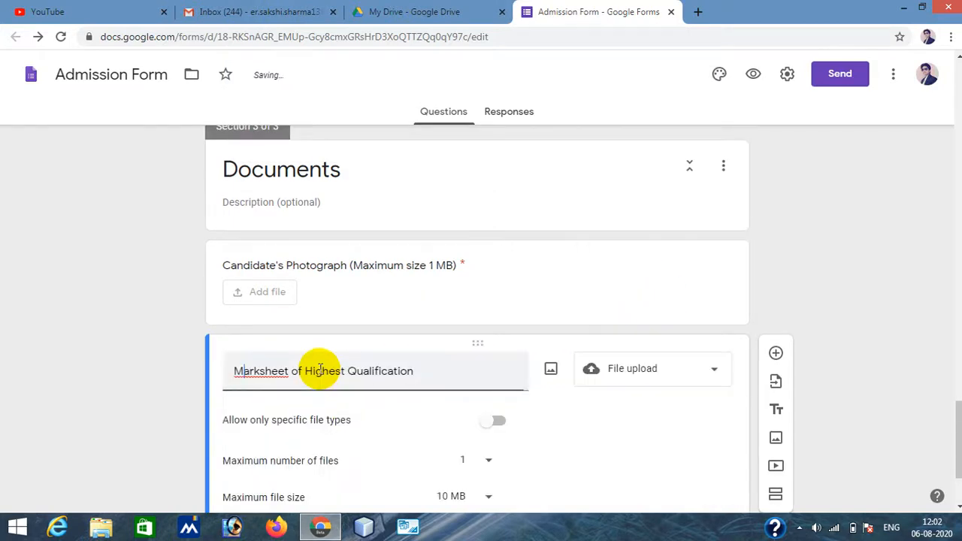
# - Allow only Document, PDF and Image file types for the marksheet upload
pyautogui.scroll(-2, 462, 366)
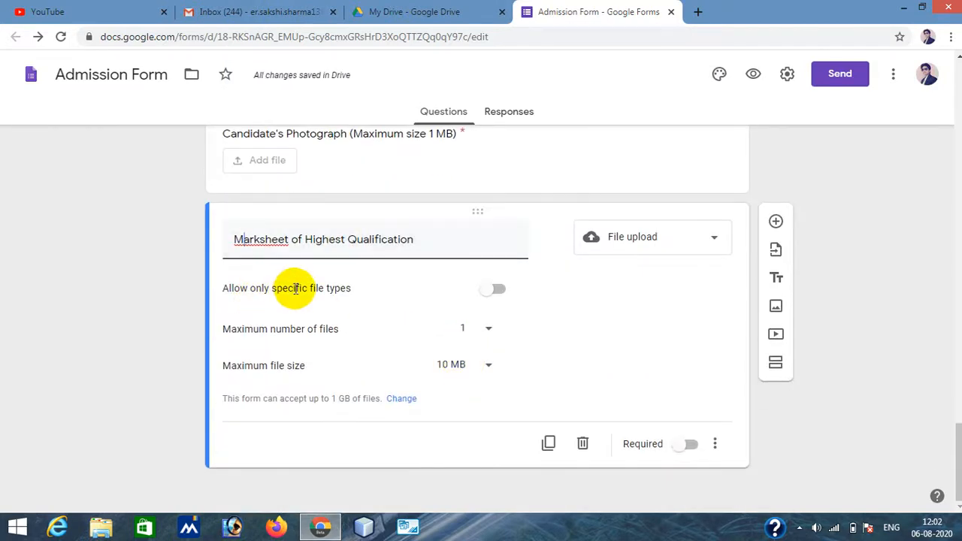
pyautogui.click(488, 298)
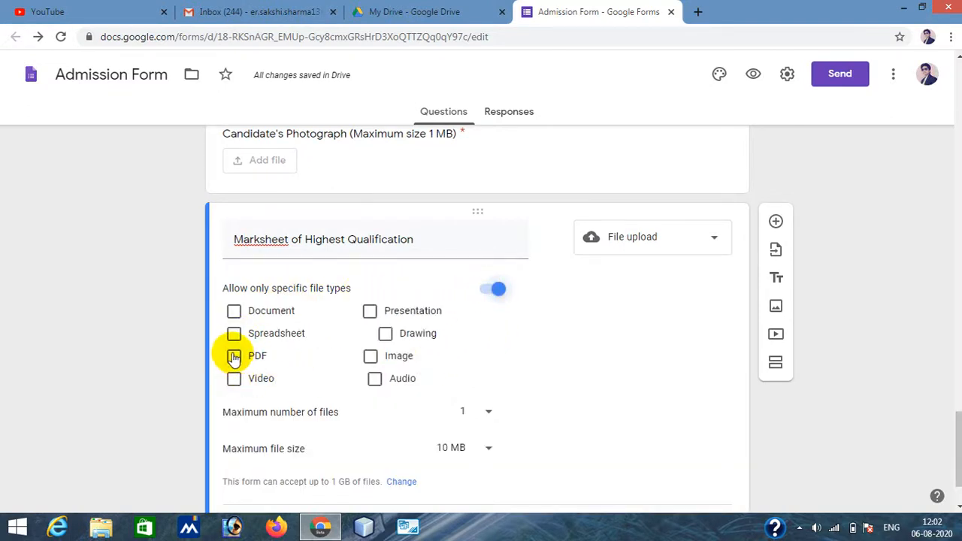
pyautogui.click(234, 311)
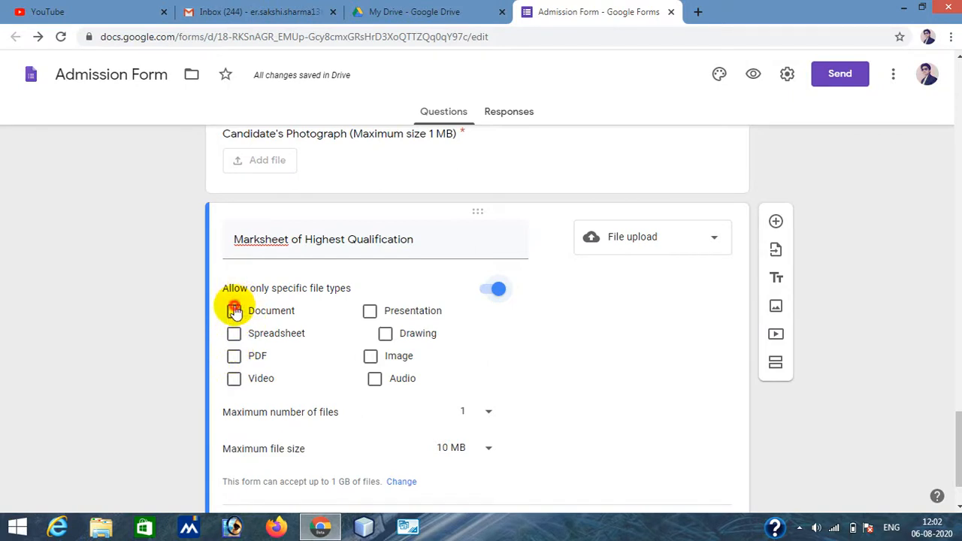
pyautogui.click(234, 356)
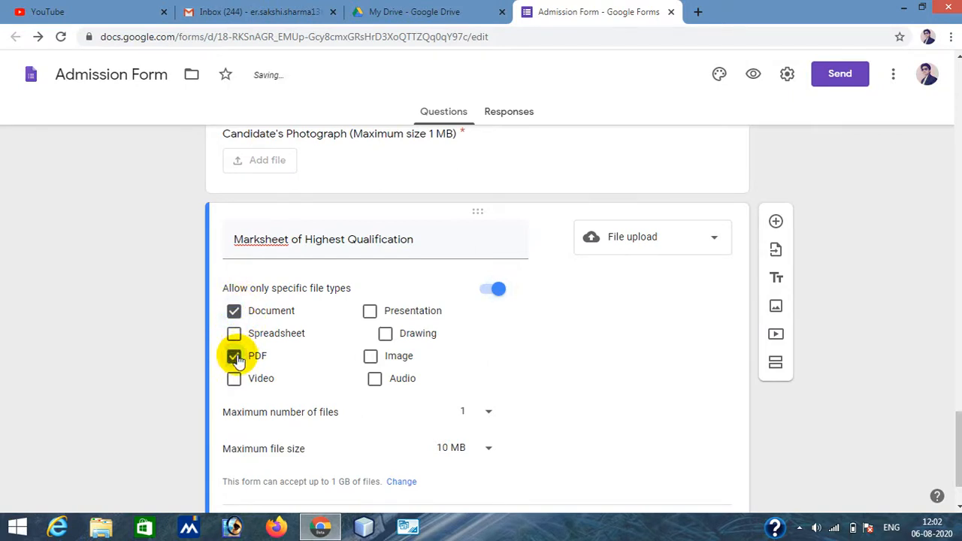
pyautogui.click(368, 356)
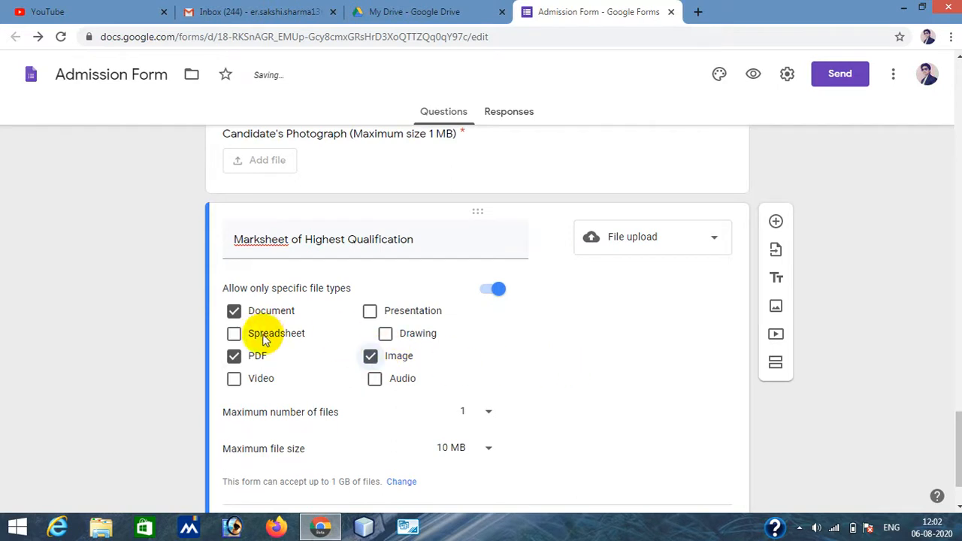
pyautogui.scroll(-1, 599, 384)
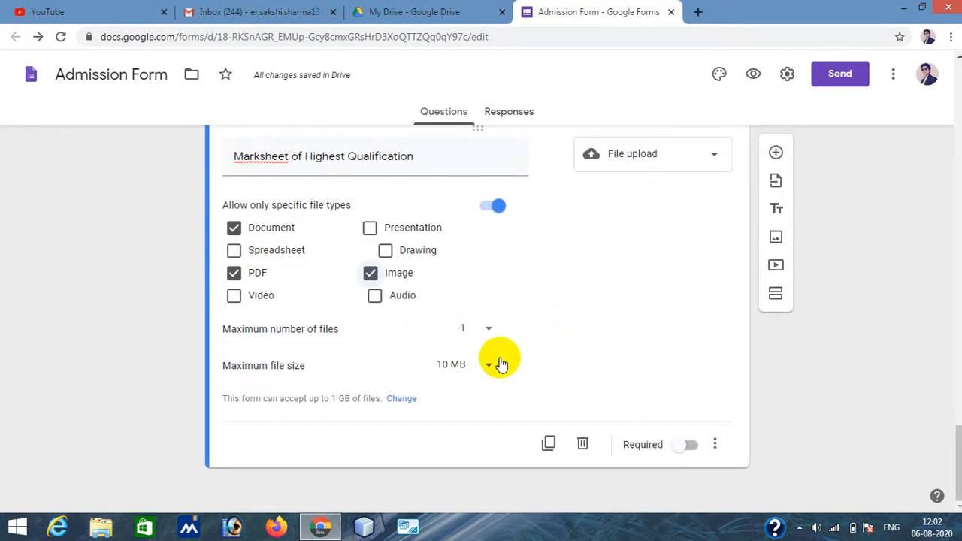
# - Set the marksheet upload's maximum file size to 1 MB and make the question required
pyautogui.click(457, 365)
pyautogui.click(457, 339)
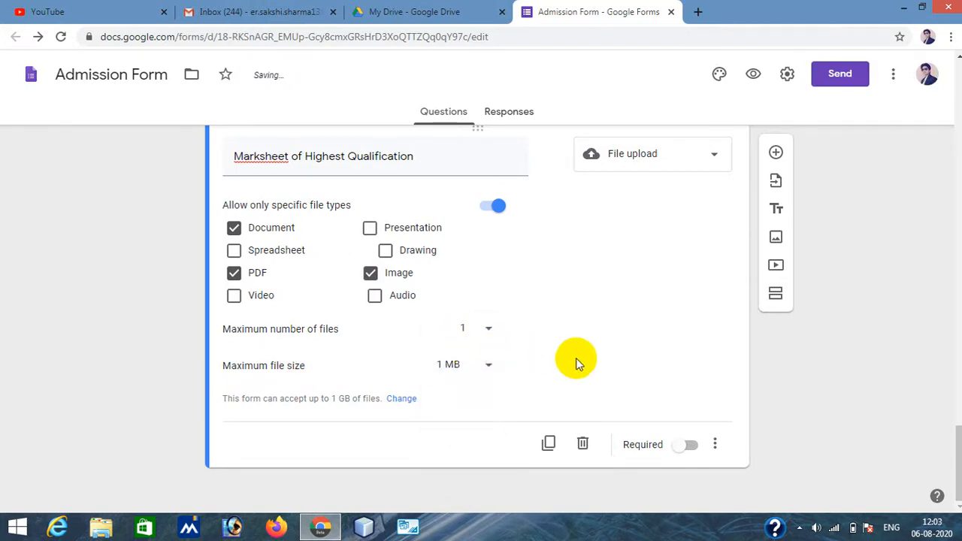
pyautogui.click(683, 446)
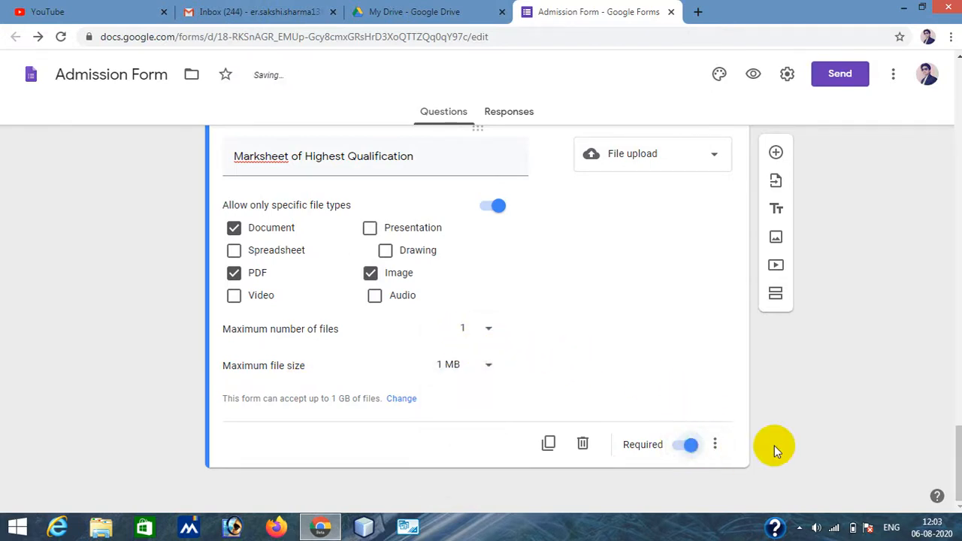
pyautogui.click(858, 384)
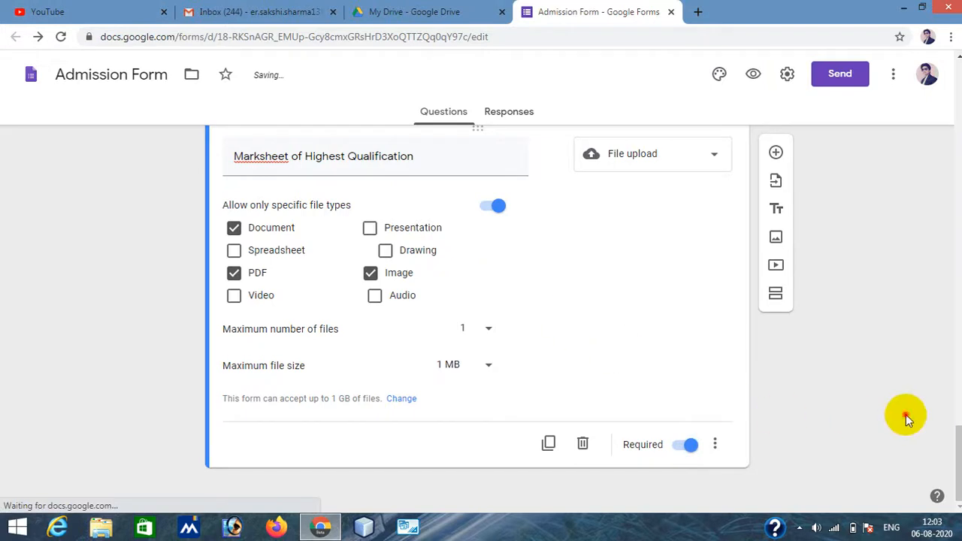
# - Add a new question below the marksheet titled "Declaration"
pyautogui.click(777, 153)
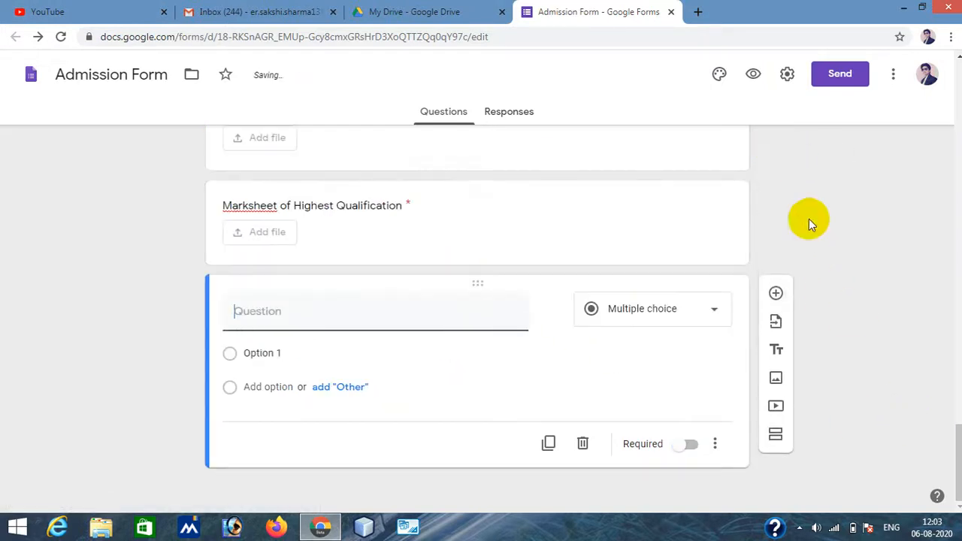
pyautogui.write('D')
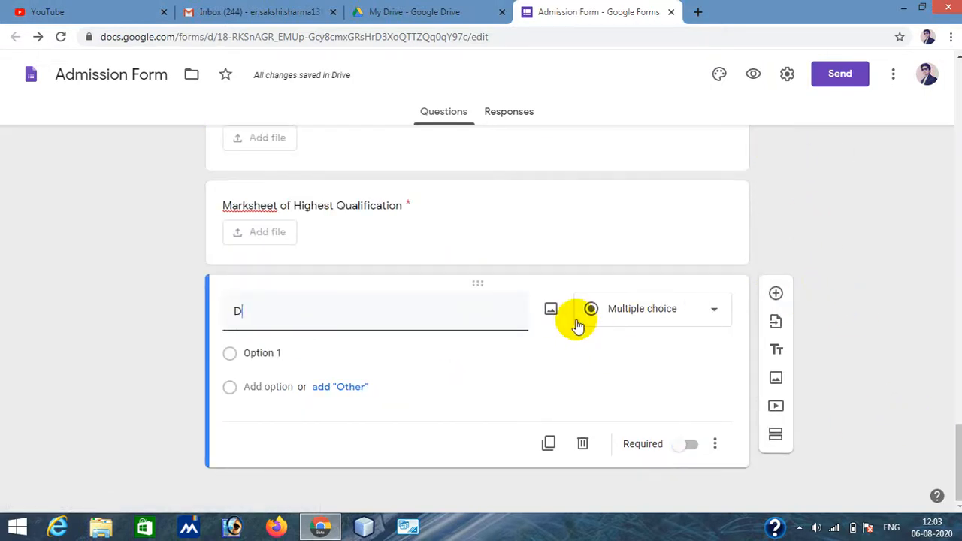
pyautogui.write('eclar')
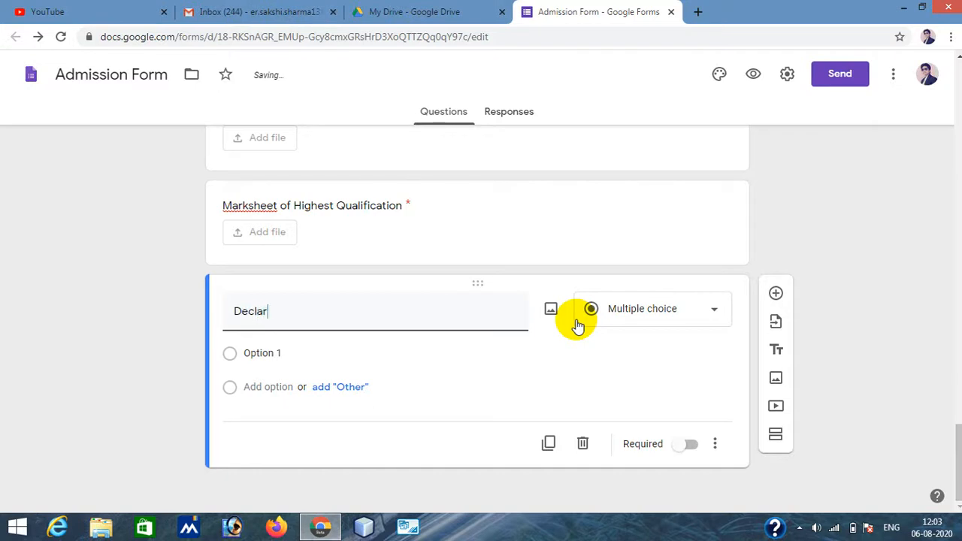
pyautogui.write('ation')
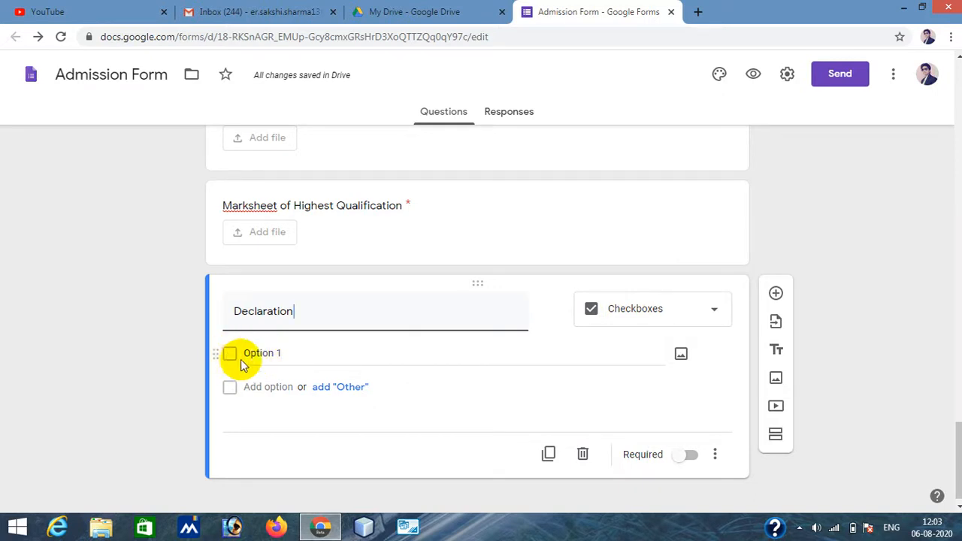
pyautogui.click(282, 356)
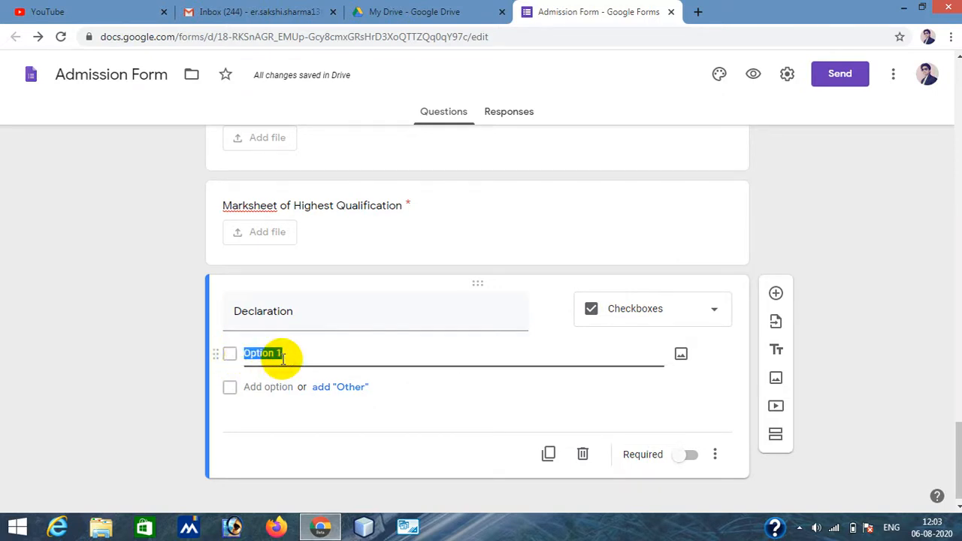
pyautogui.write('Admission Form')
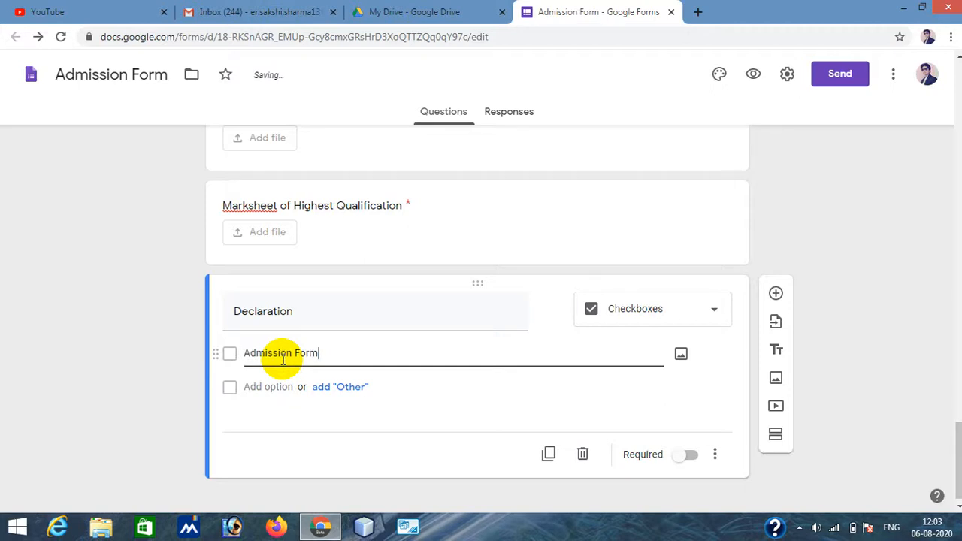
pyautogui.press('BackSpace')
pyautogui.press('BackSpace')
pyautogui.press('BackSpace')
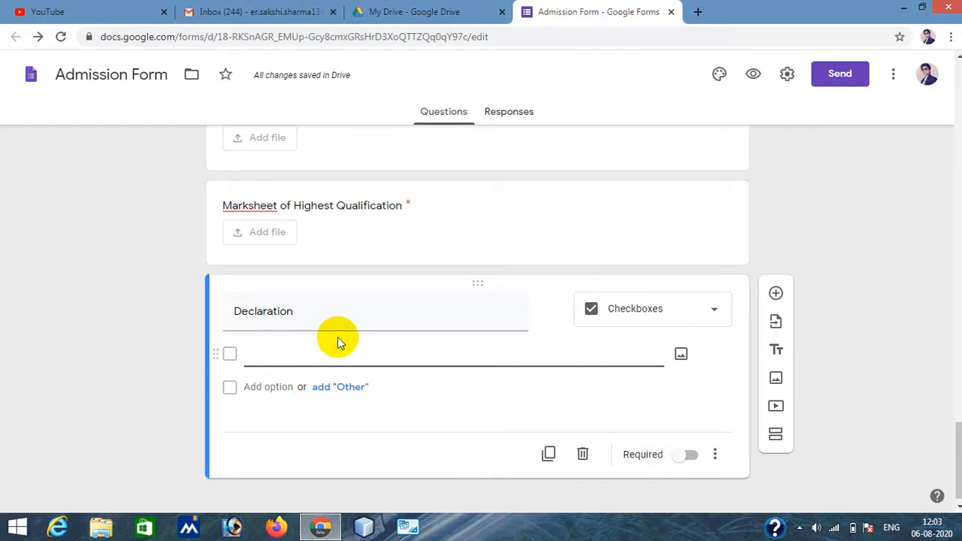
# - Enter "all informations are correct." as the Declaration's checkbox option and make the question required
pyautogui.write('all info')
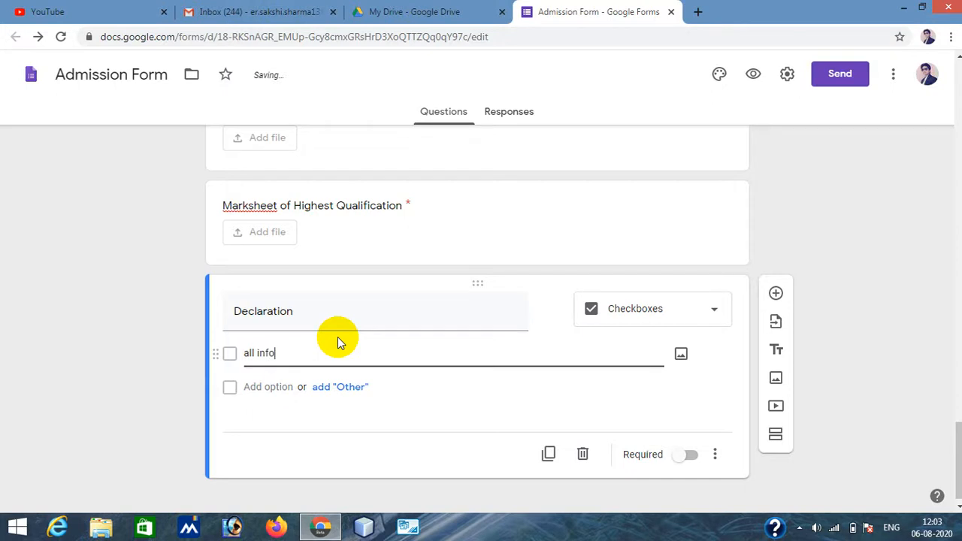
pyautogui.write('rmation are')
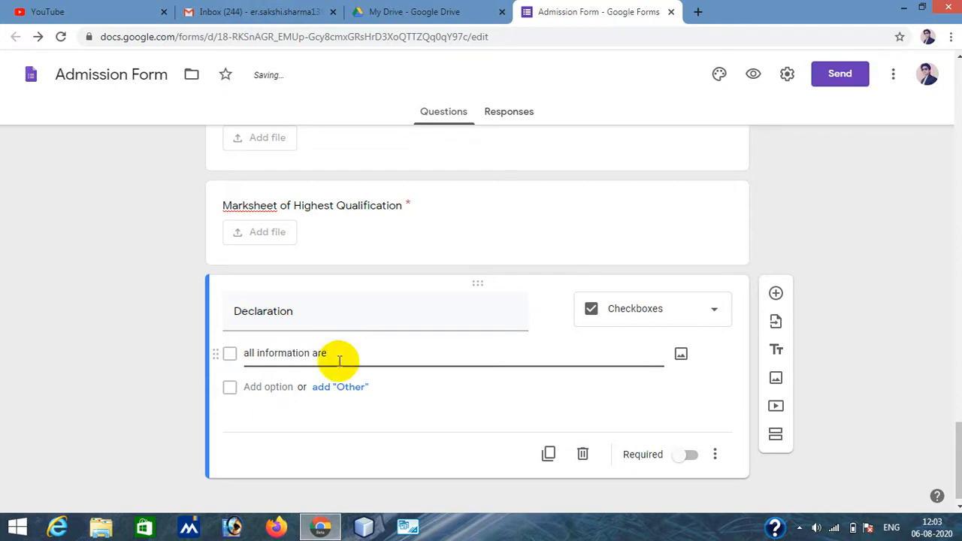
pyautogui.click(310, 353)
pyautogui.write('s')
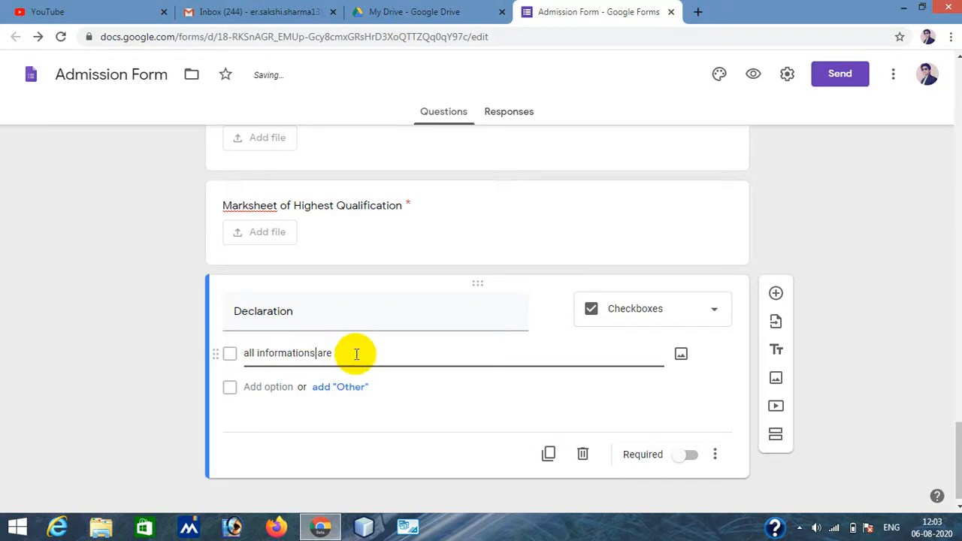
pyautogui.write(' are correct.')
pyautogui.click(689, 456)
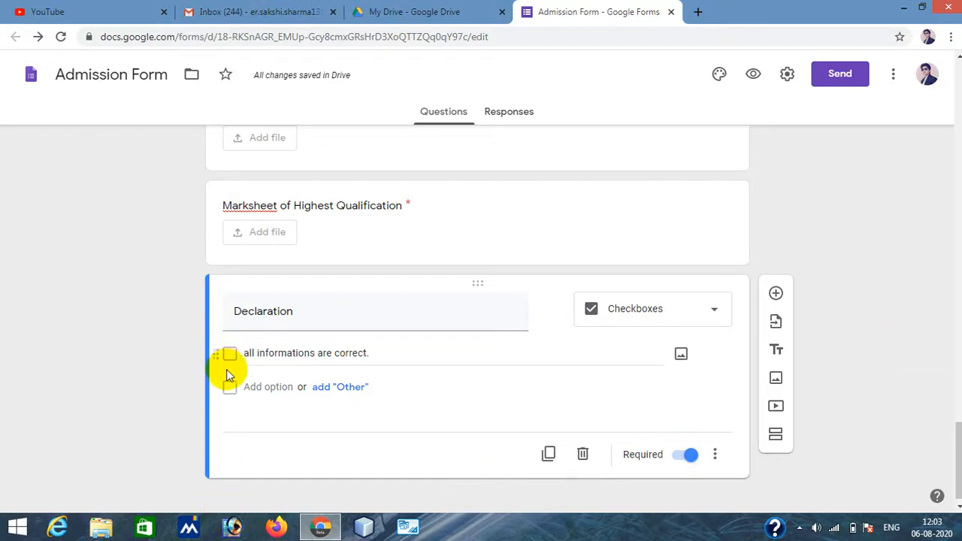
# - Review the form by scrolling through the editor and its preview, then return to the editor
pyautogui.scroll(5, 441, 350)
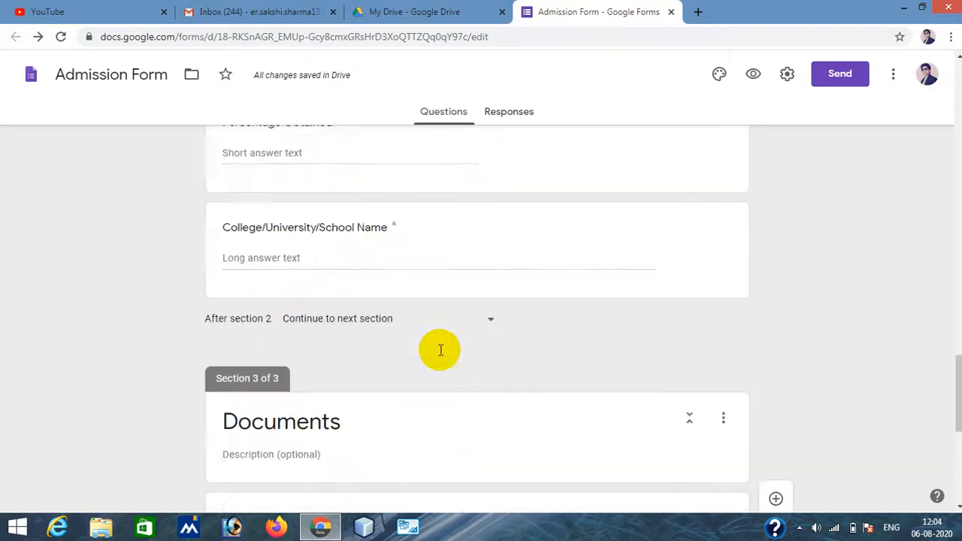
pyautogui.scroll(20, 441, 350)
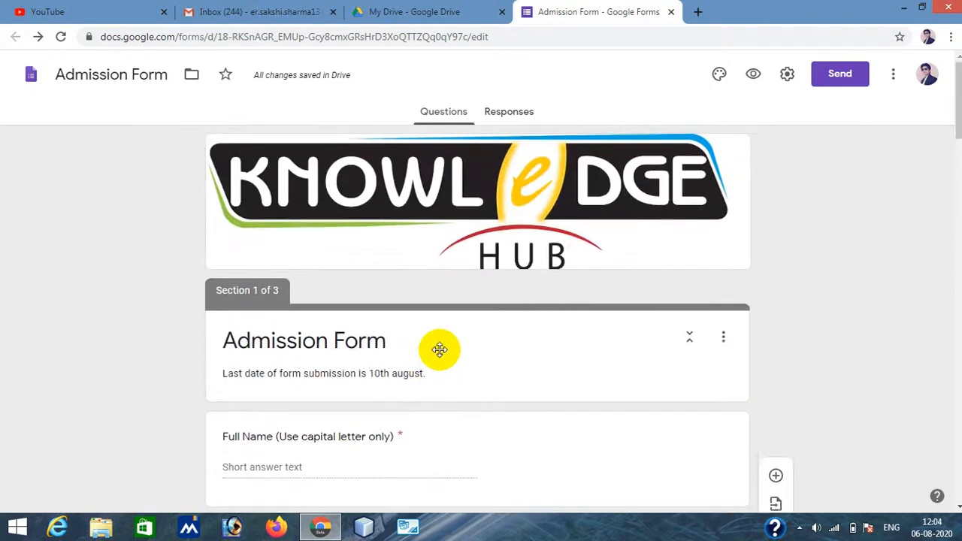
pyautogui.scroll(-20, 469, 290)
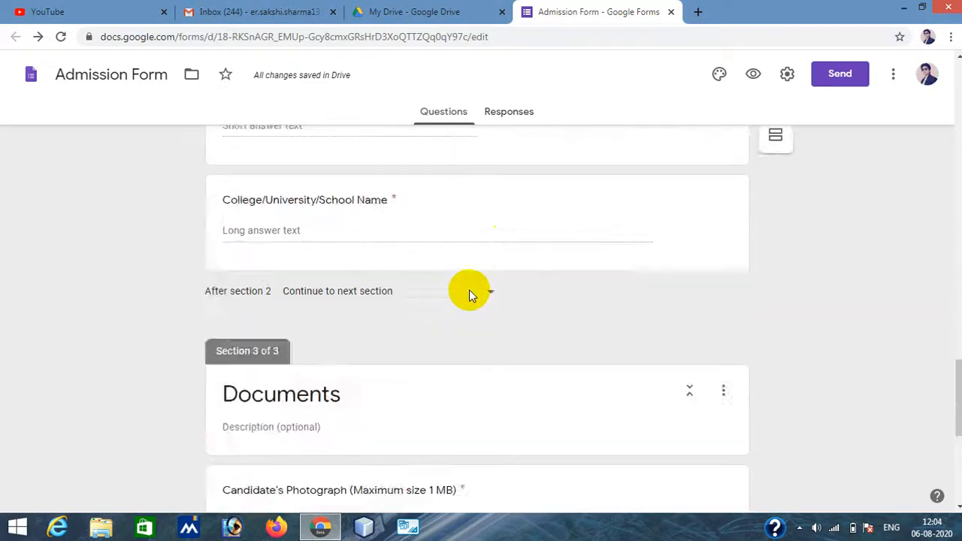
pyautogui.scroll(-6, 469, 289)
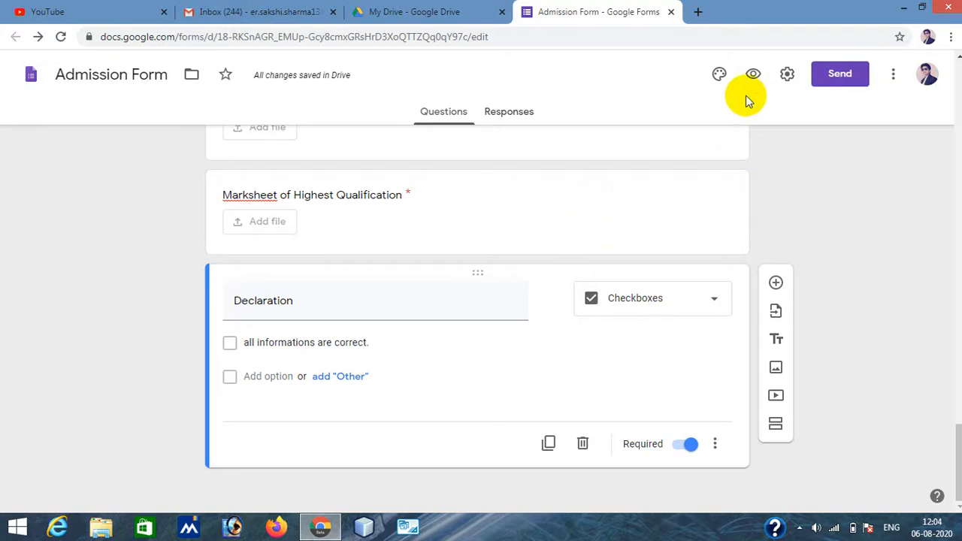
pyautogui.click(753, 75)
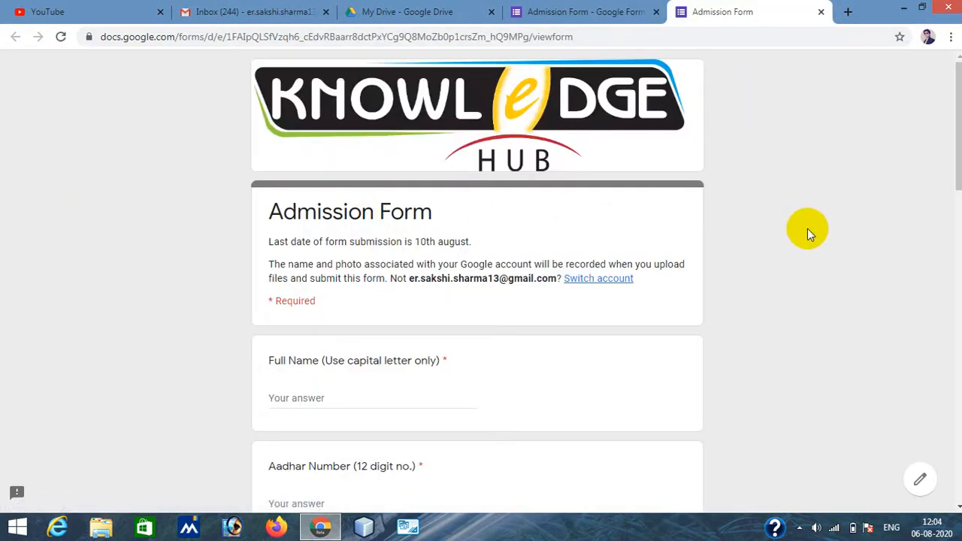
pyautogui.scroll(-10, 808, 229)
pyautogui.scroll(-5, 807, 229)
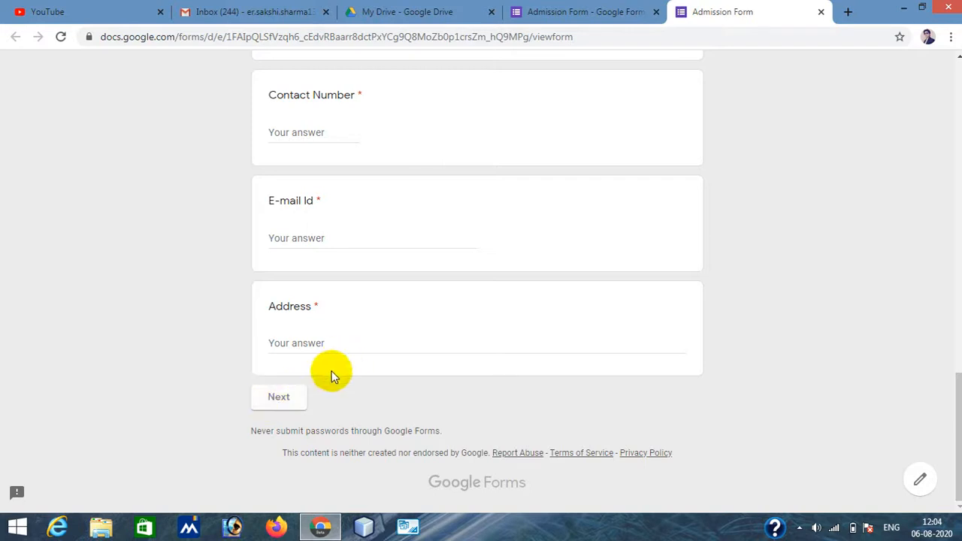
pyautogui.scroll(10, 785, 240)
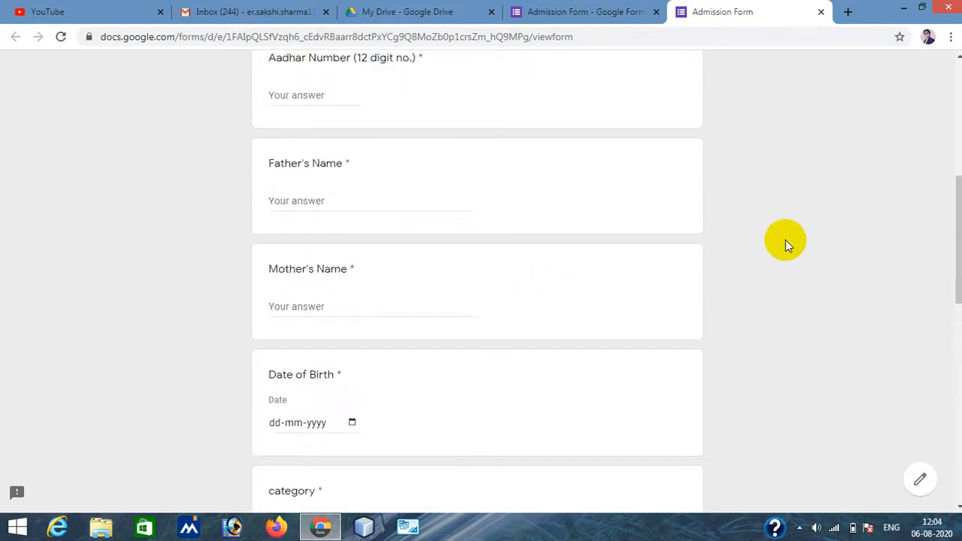
pyautogui.click(595, 17)
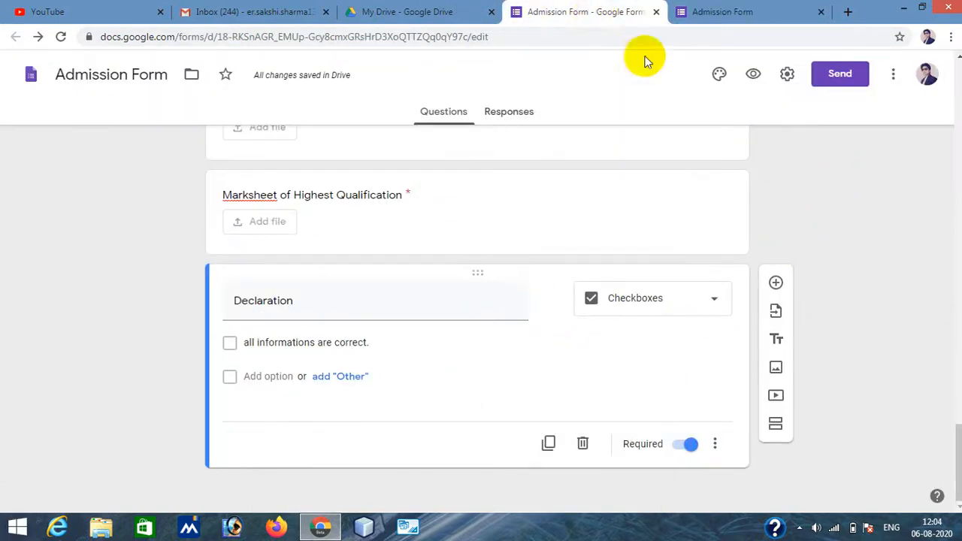
# - Open the form settings and enable Limit to 1 response and Edit after submit
pyautogui.click(788, 76)
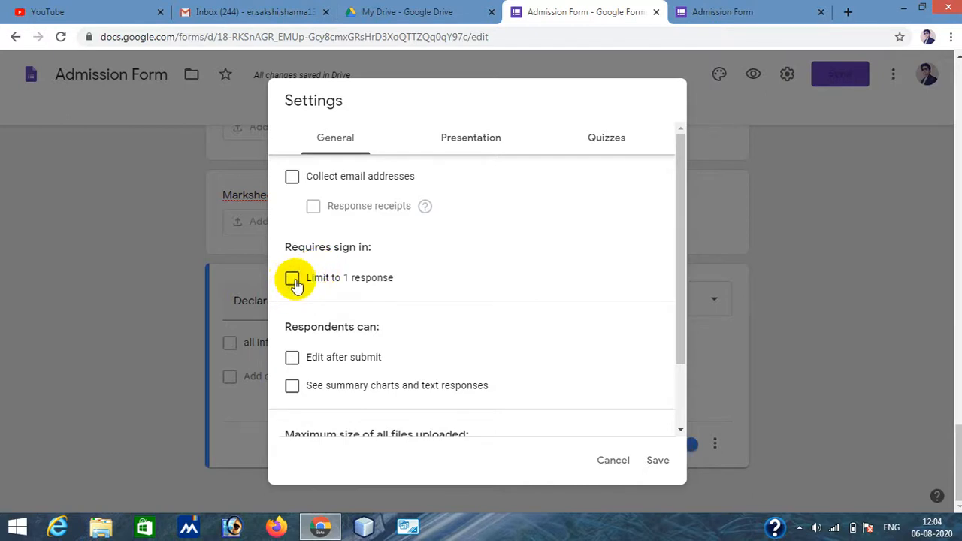
pyautogui.scroll(-1, 431, 280)
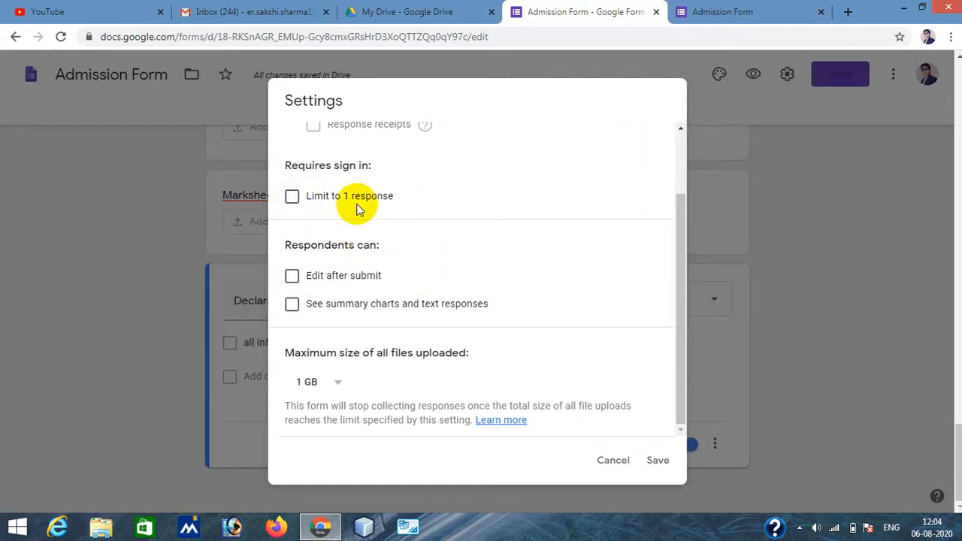
pyautogui.click(292, 196)
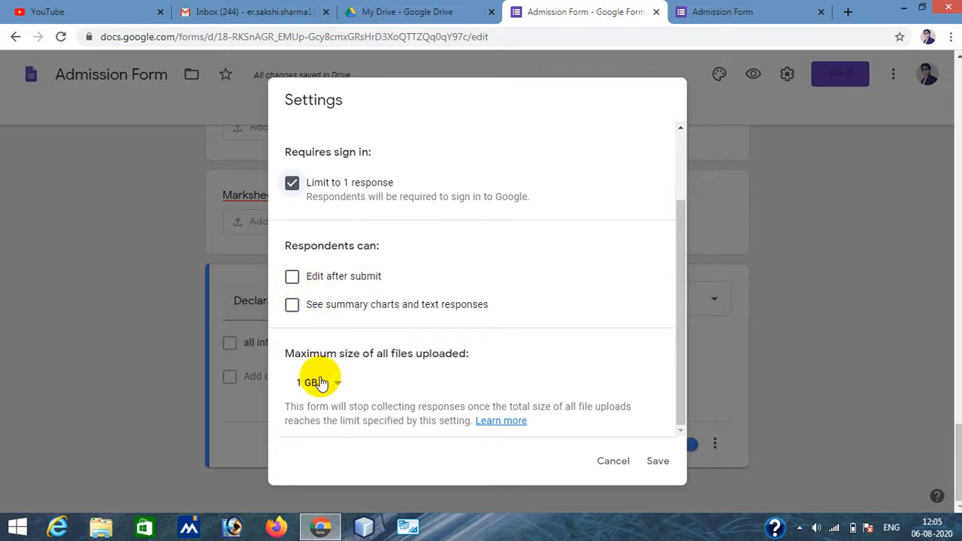
pyautogui.click(293, 278)
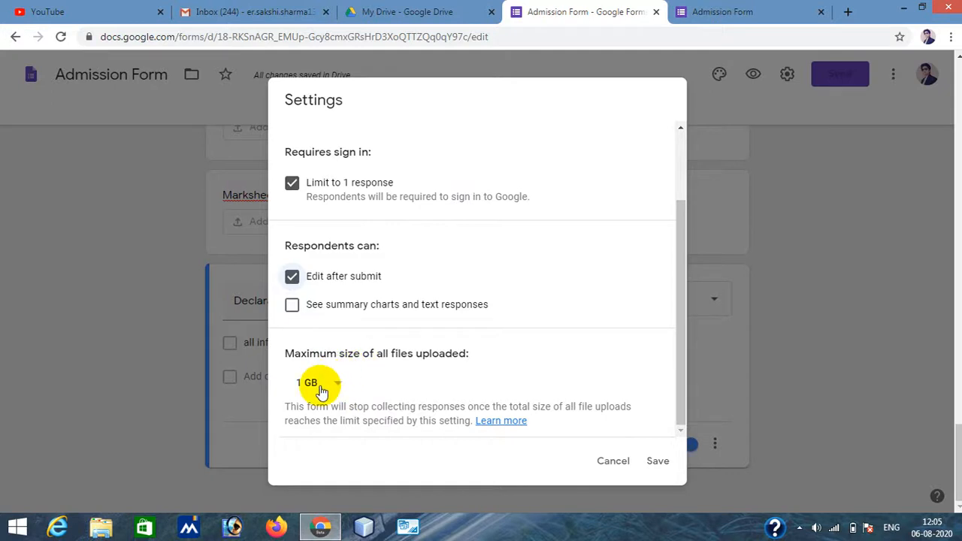
pyautogui.scroll(2, 462, 342)
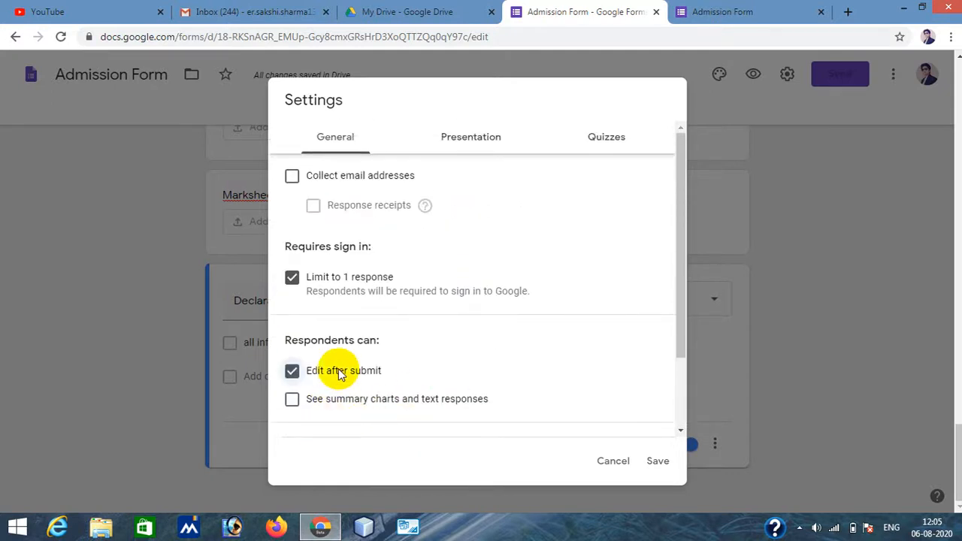
pyautogui.scroll(-3, 340, 373)
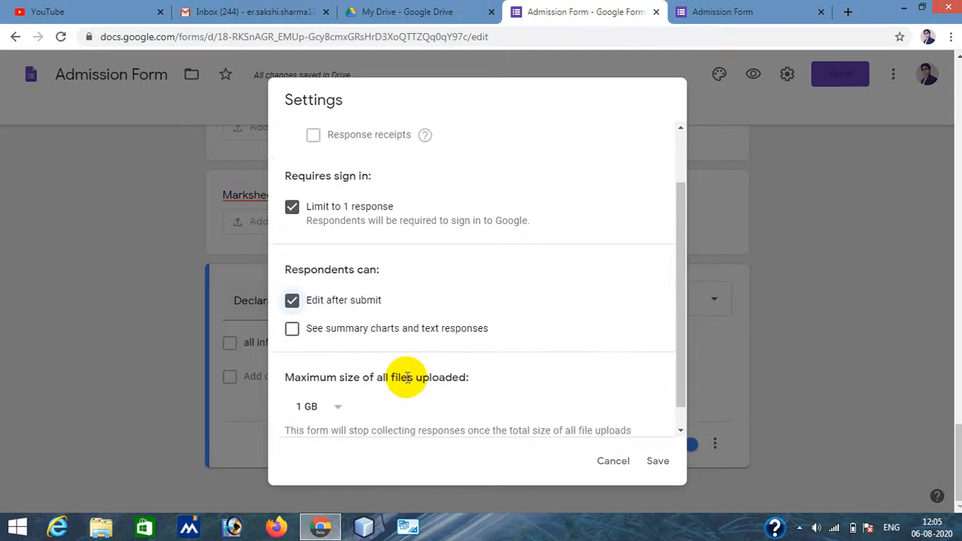
pyautogui.click(317, 383)
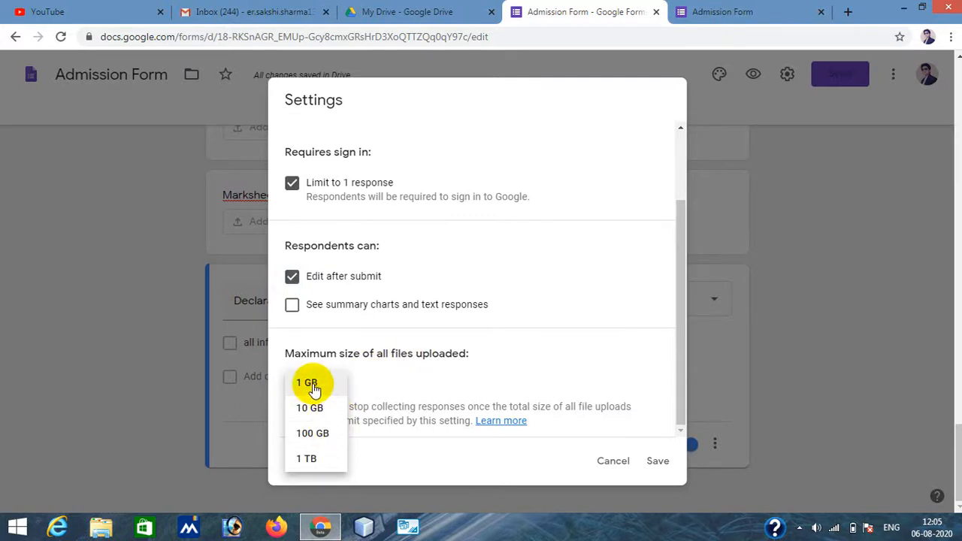
pyautogui.scroll(3, 617, 275)
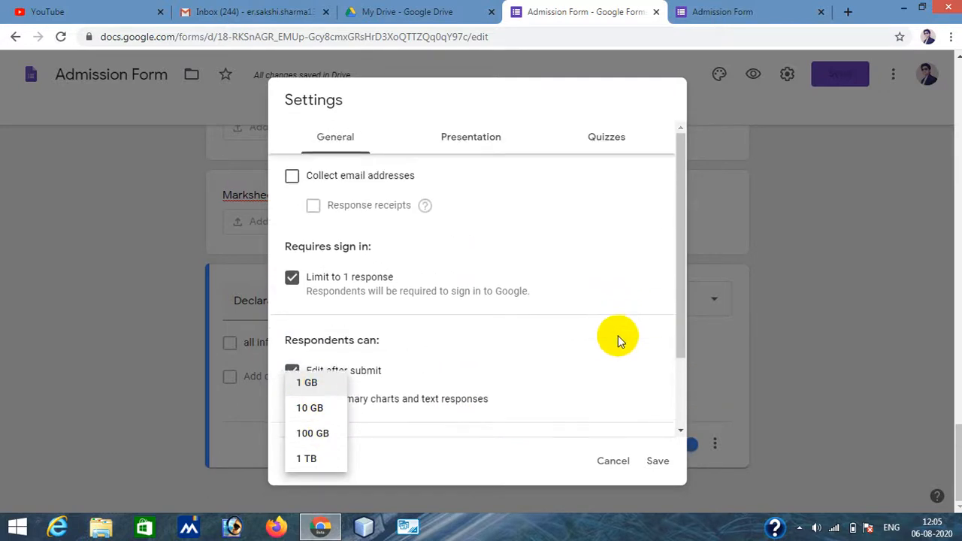
# - In the Presentation settings, enable Show progress bar and set the confirmation message to "Your form has been submitted successfully."
pyautogui.click(472, 139)
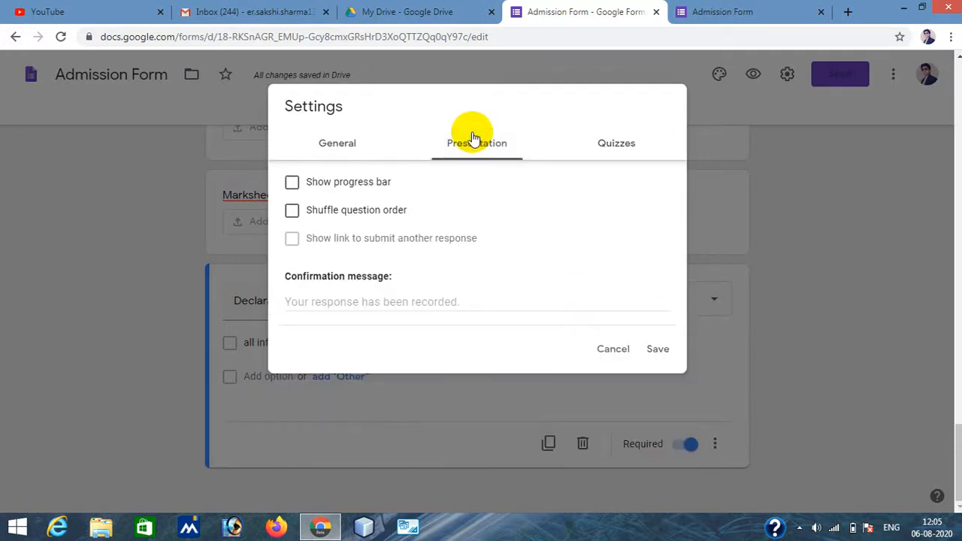
pyautogui.click(292, 188)
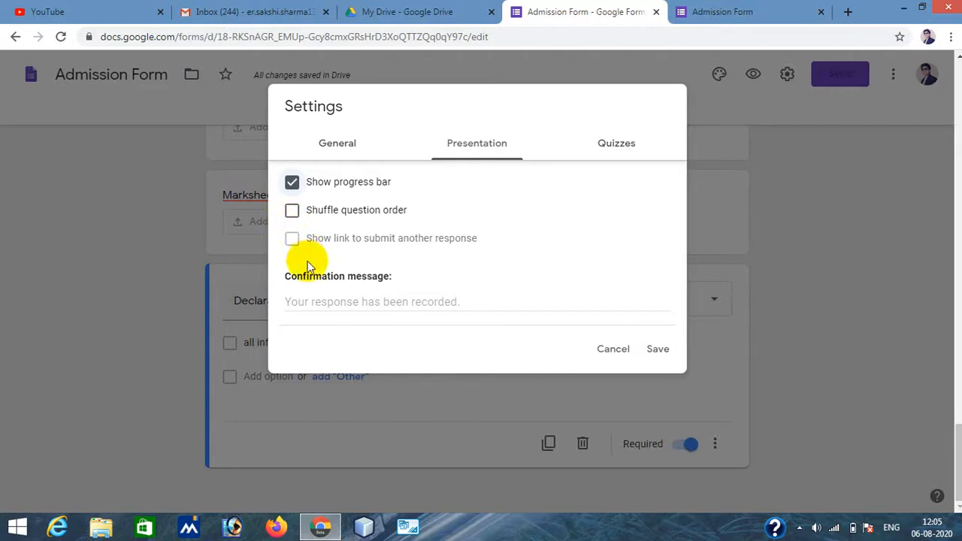
pyautogui.click(376, 303)
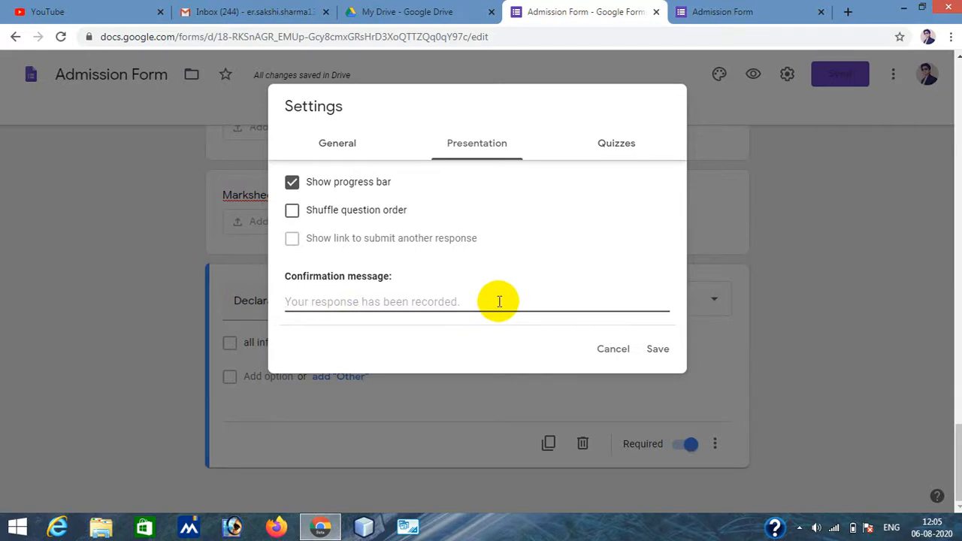
pyautogui.write('Your')
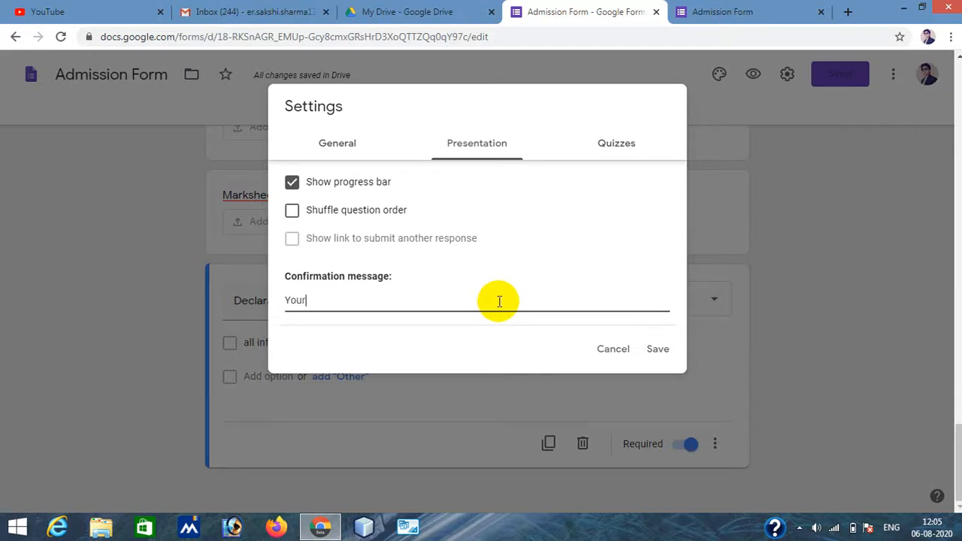
pyautogui.write(' form')
pyautogui.write(' ha')
pyautogui.write('s been')
pyautogui.write(' sum')
pyautogui.write('mitted su')
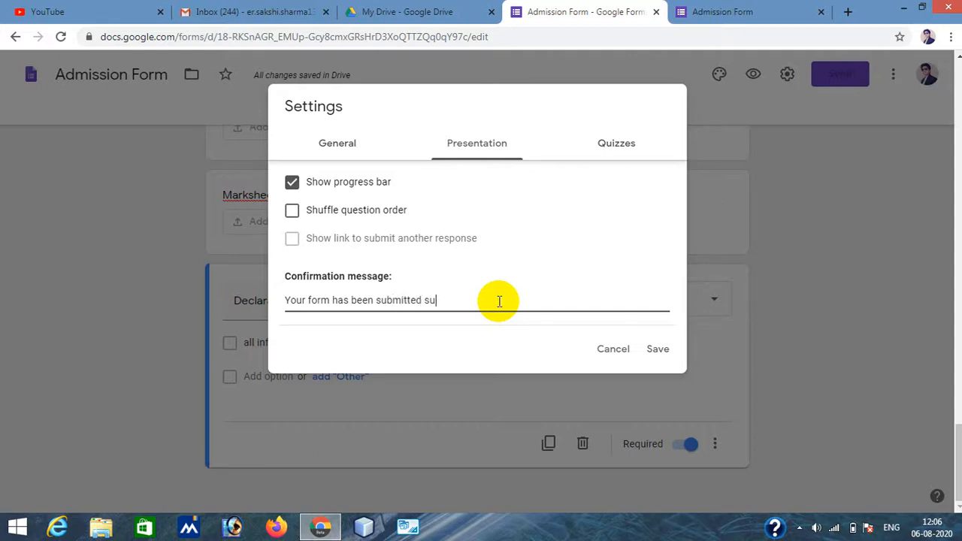
pyautogui.write('ccessfully.')
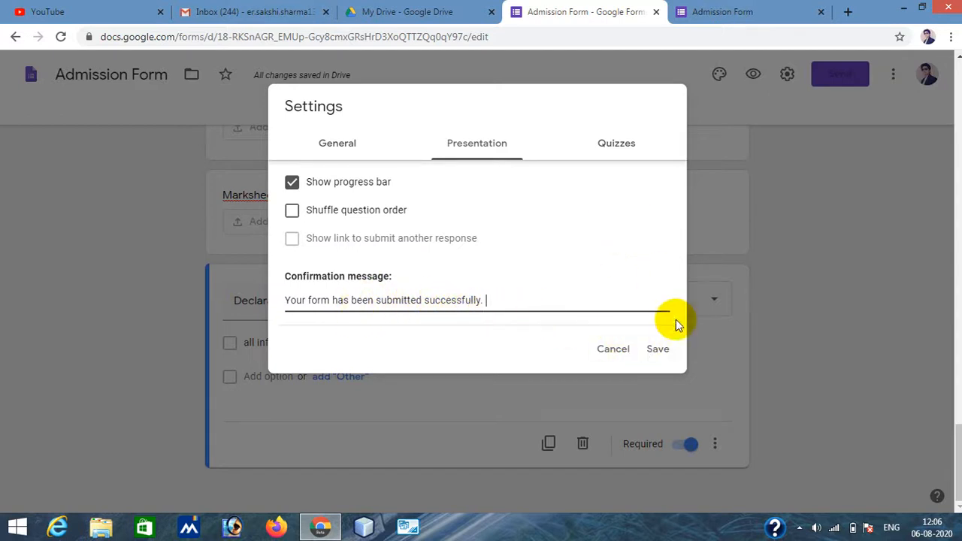
pyautogui.click(657, 350)
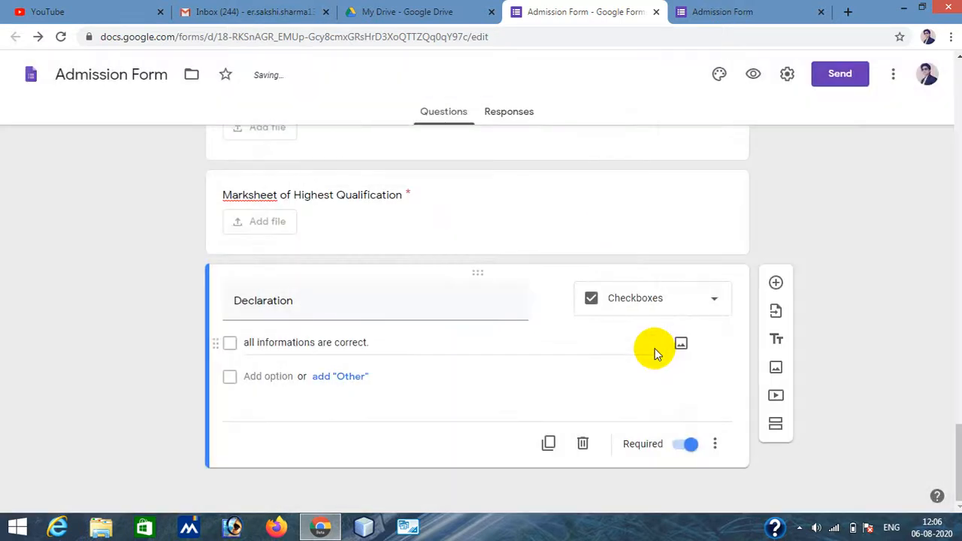
# - Reopen the form settings to review the Presentation and Quizzes options, then close them
pyautogui.click(789, 76)
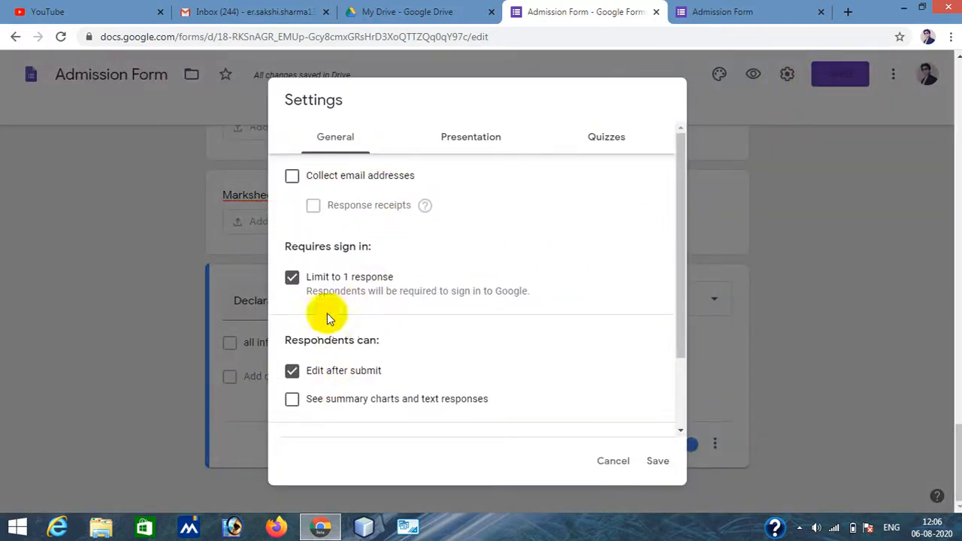
pyautogui.click(469, 138)
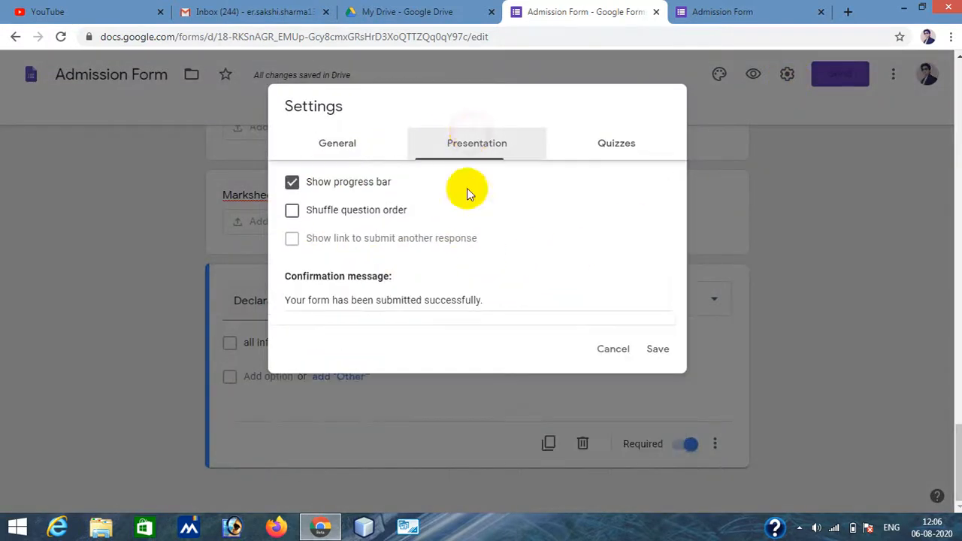
pyautogui.click(621, 144)
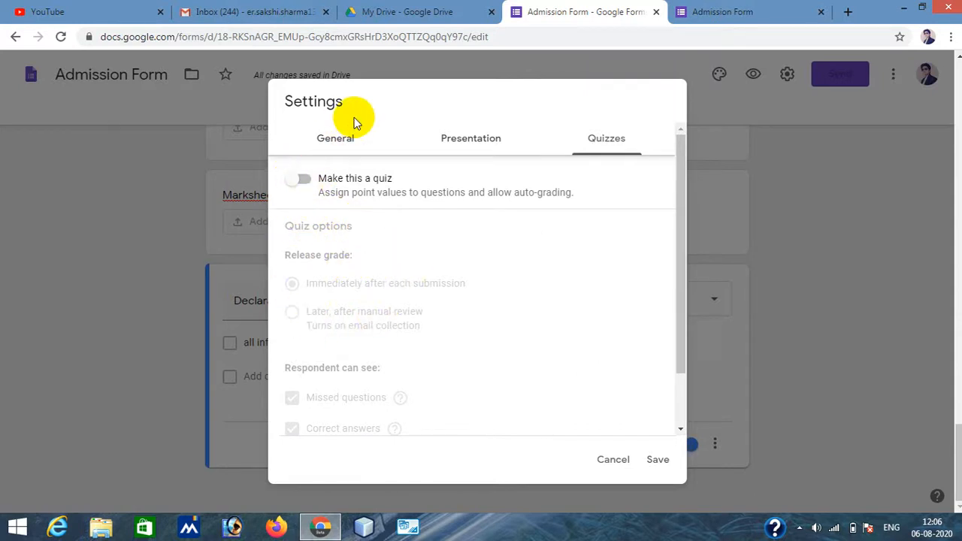
pyautogui.click(658, 461)
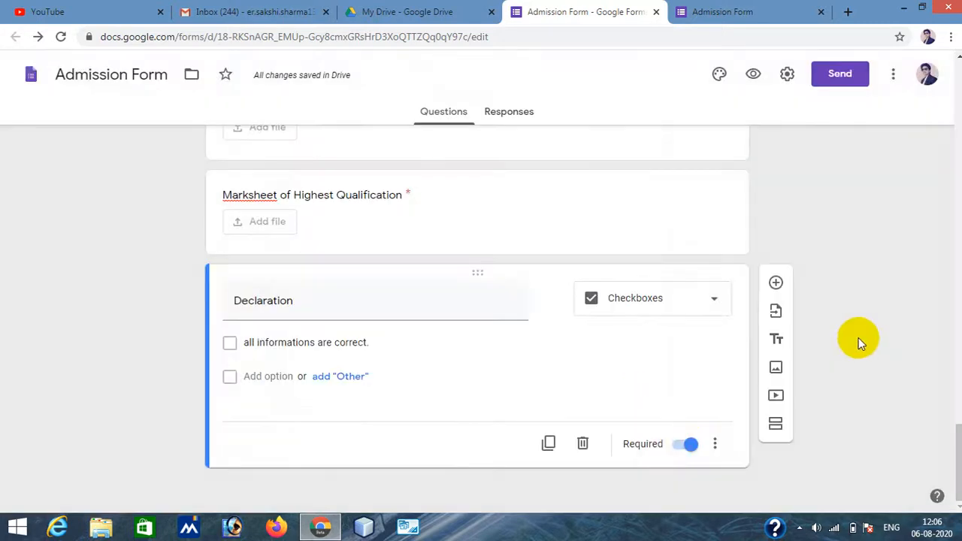
# - Check the Responses tab, return to the questions, and close the extra form preview tab
pyautogui.scroll(15, 859, 338)
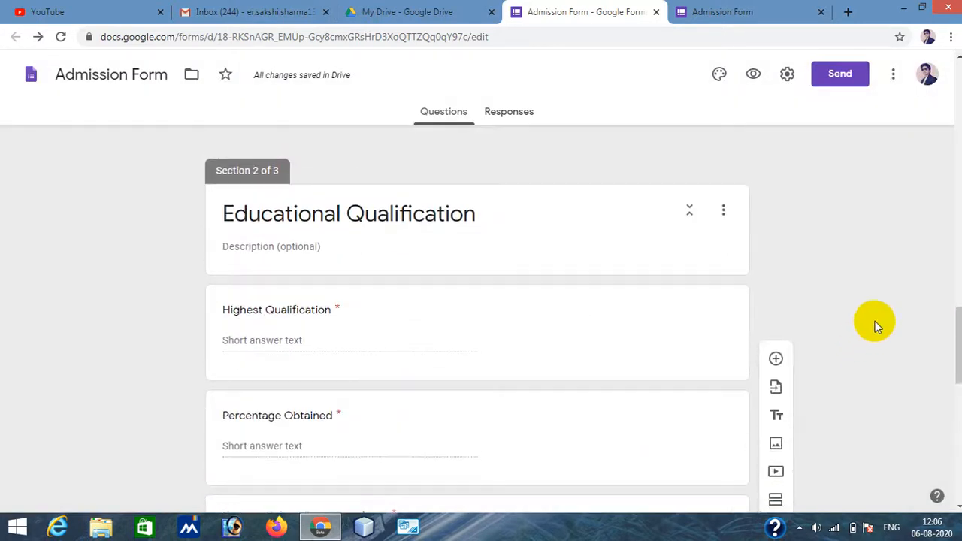
pyautogui.click(511, 120)
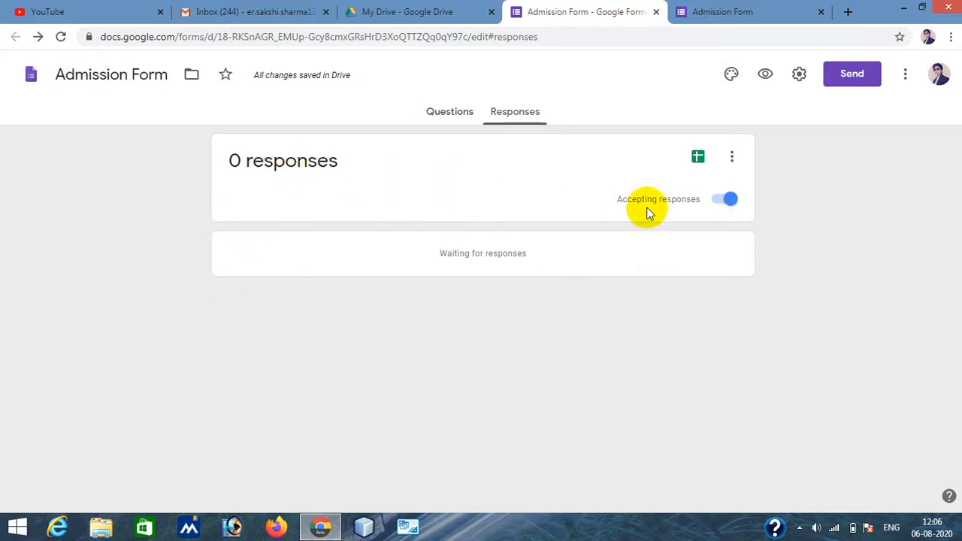
pyautogui.click(441, 114)
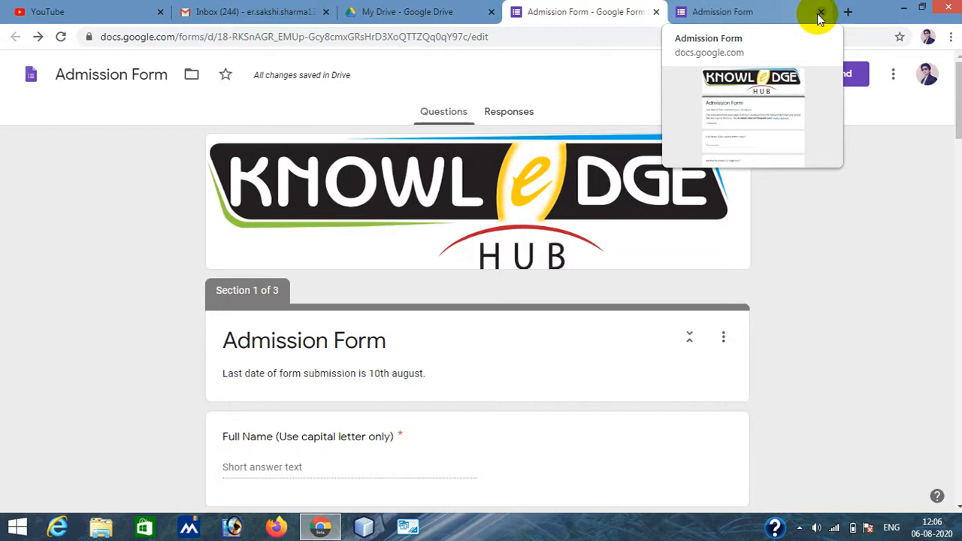
pyautogui.click(858, 333)
pyautogui.click(822, 12)
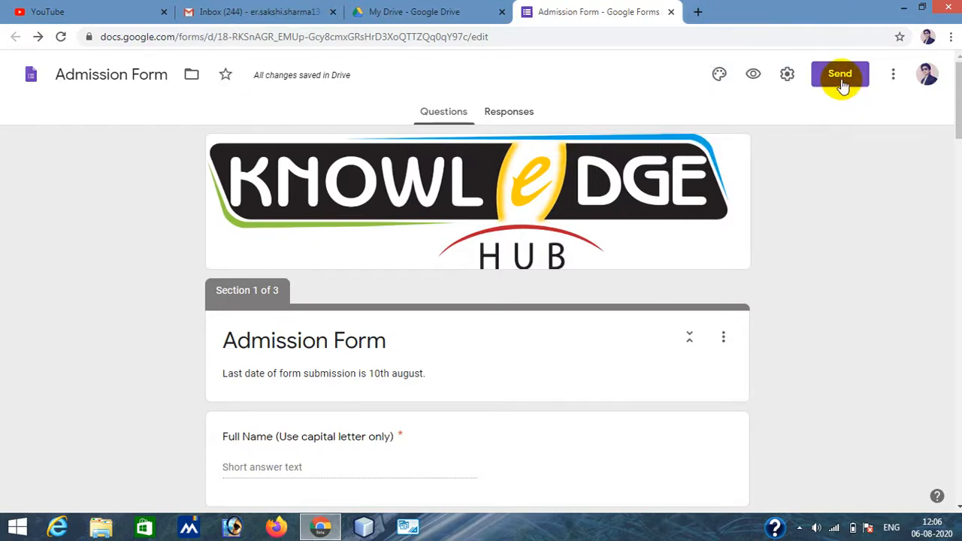
# - Send the form by email to the recipient's e-mail address picked from the suggestions
pyautogui.click(840, 76)
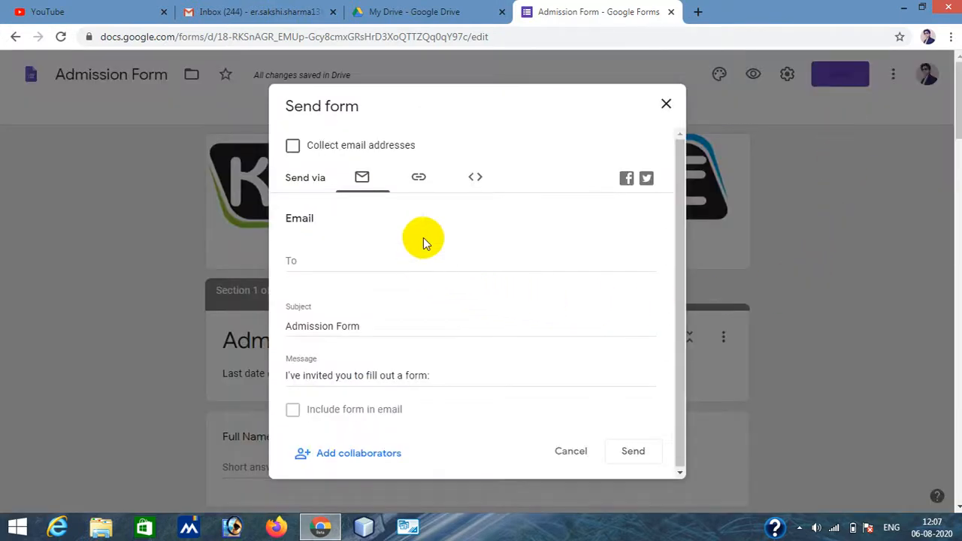
pyautogui.scroll(-5, 434, 248)
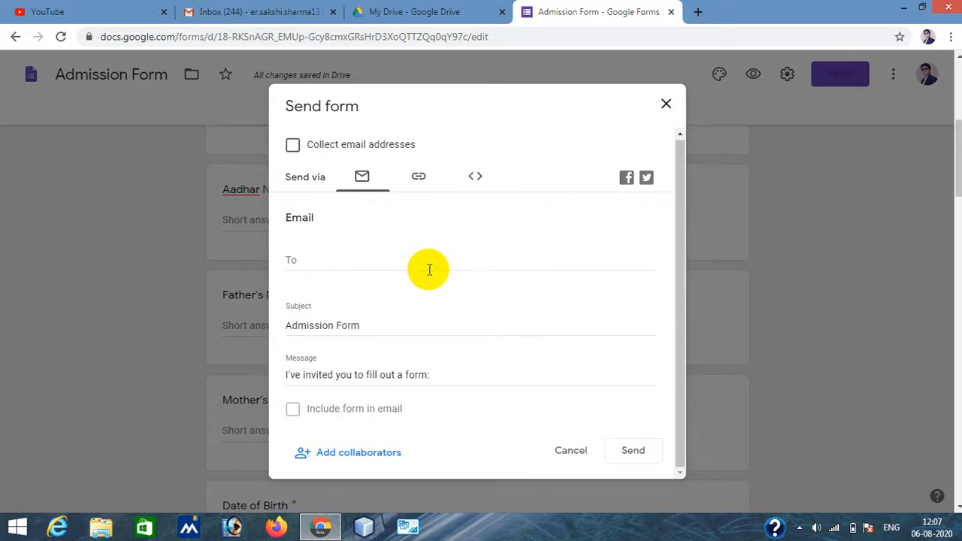
pyautogui.scroll(5, 436, 255)
pyautogui.click(307, 263)
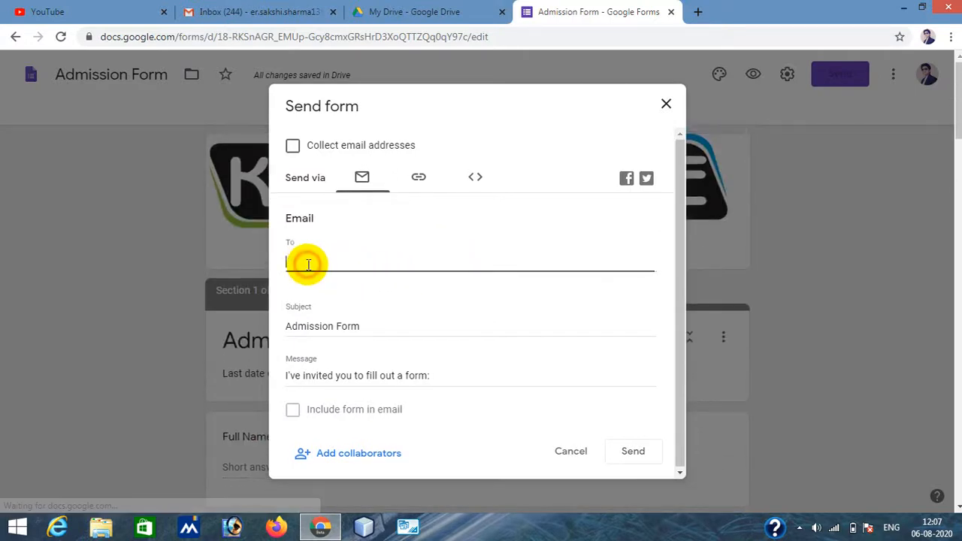
pyautogui.write('er')
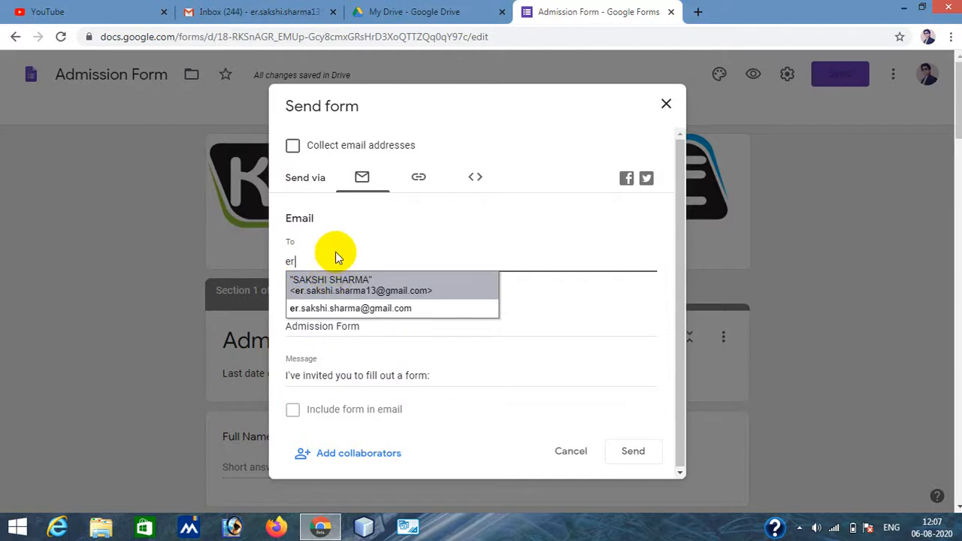
pyautogui.press('BackSpace')
pyautogui.press('BackSpace')
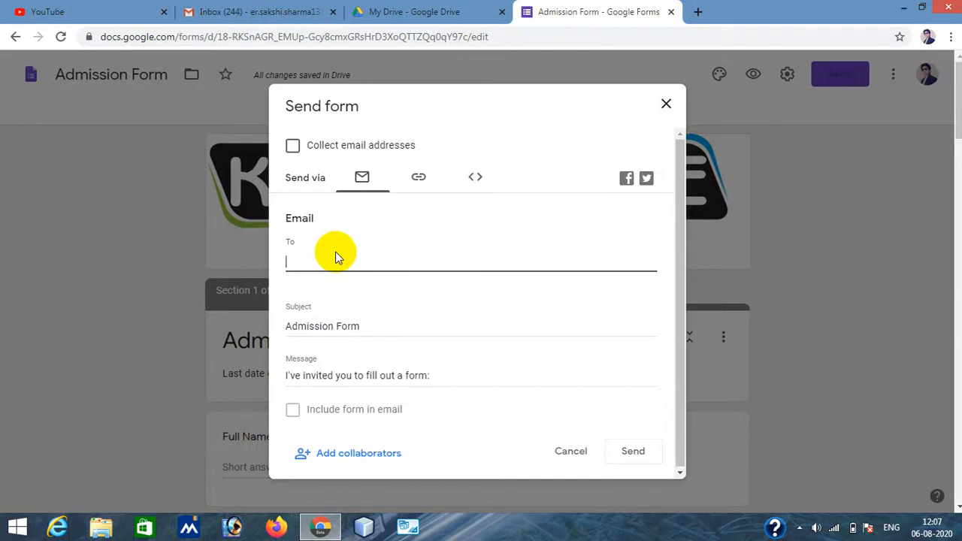
pyautogui.write('kn')
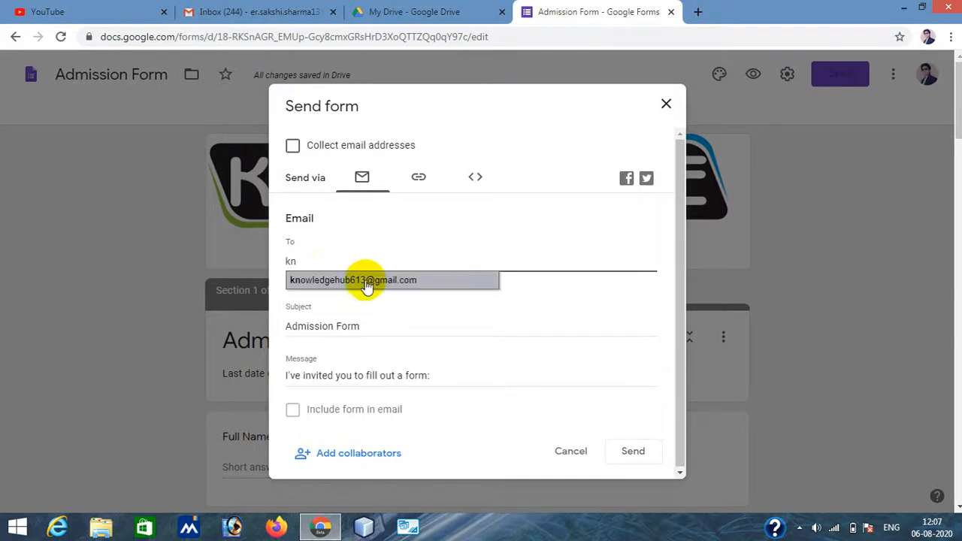
pyautogui.click(369, 283)
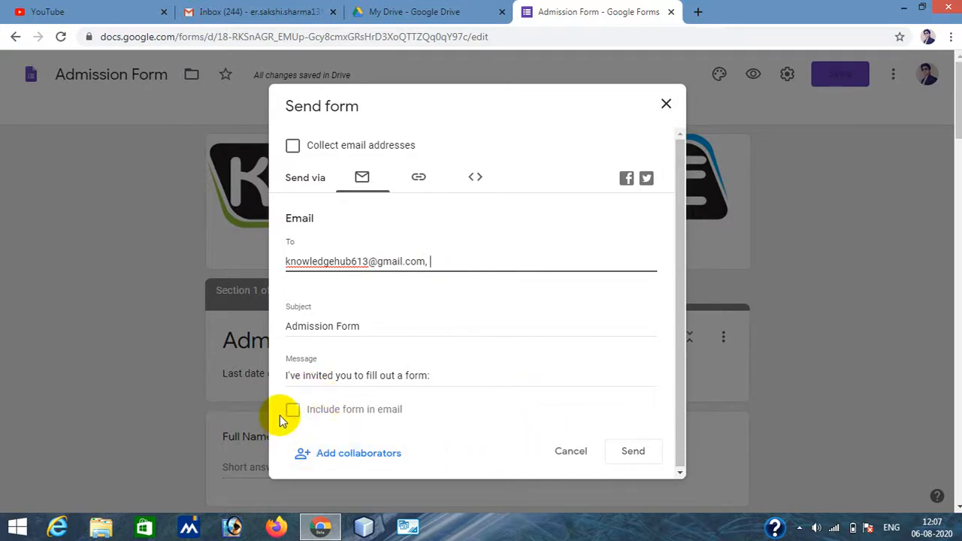
pyautogui.click(636, 453)
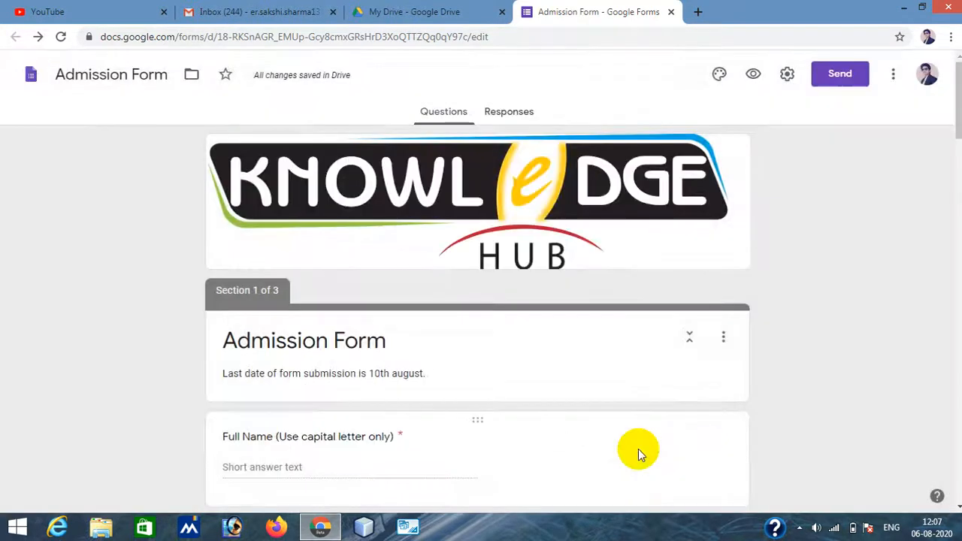
# - Reopen the send dialog and copy the form's link with Shorten URL enabled
pyautogui.click(848, 70)
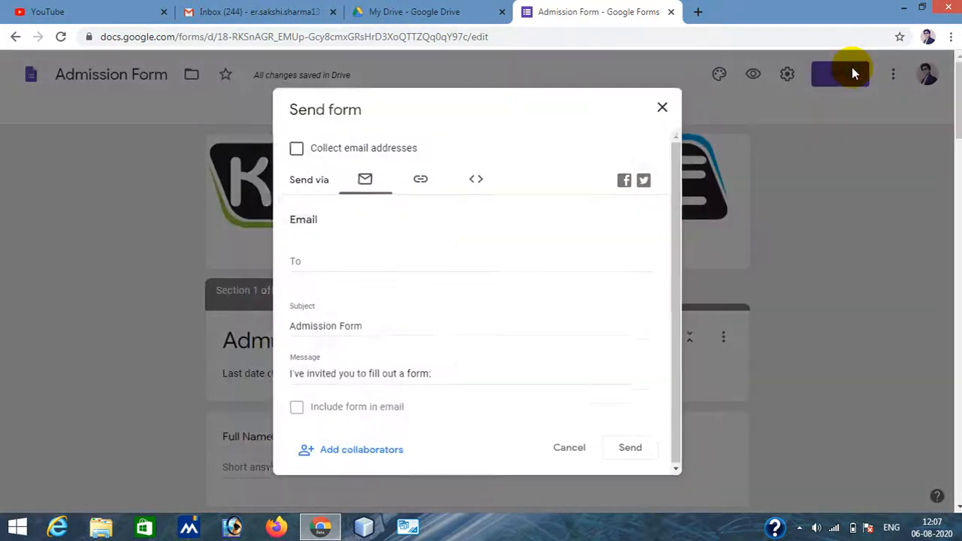
pyautogui.click(423, 178)
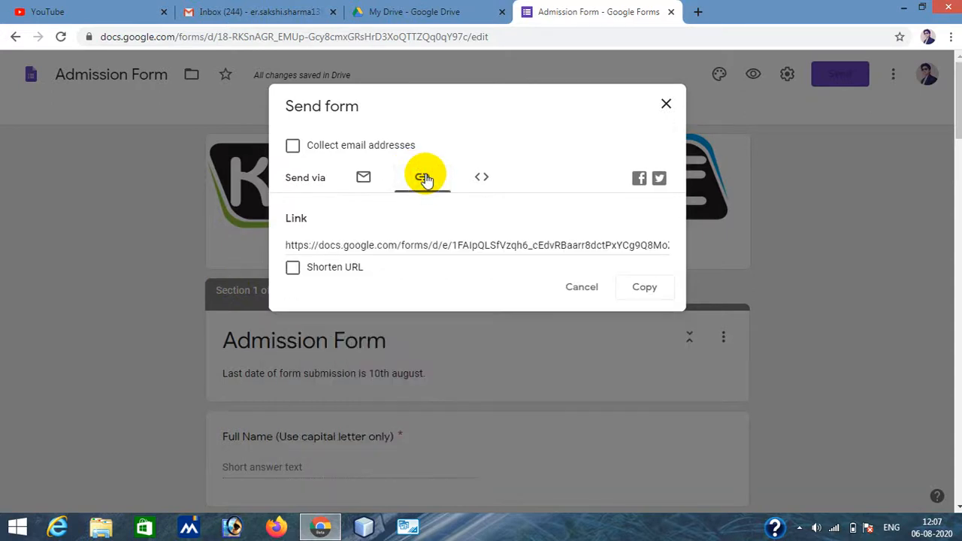
pyautogui.click(348, 242)
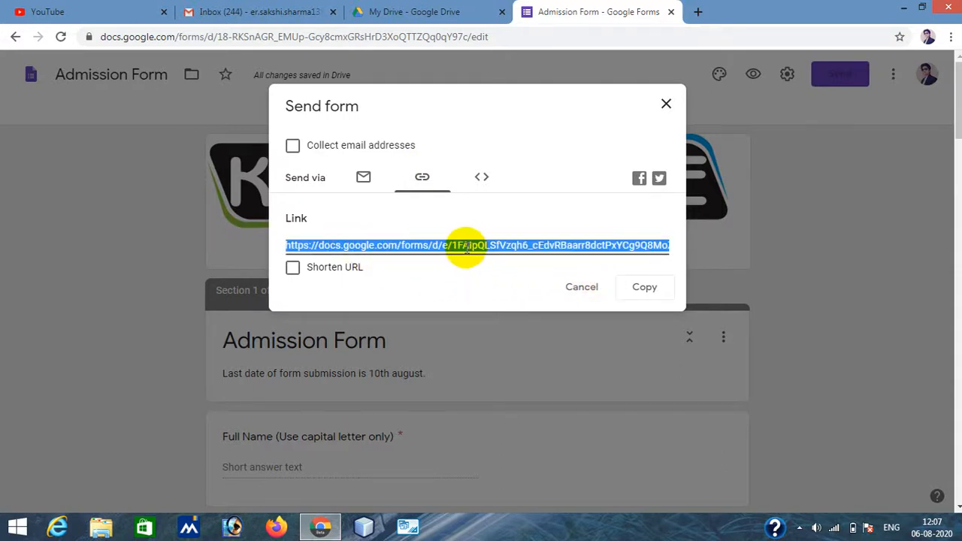
pyautogui.click(293, 269)
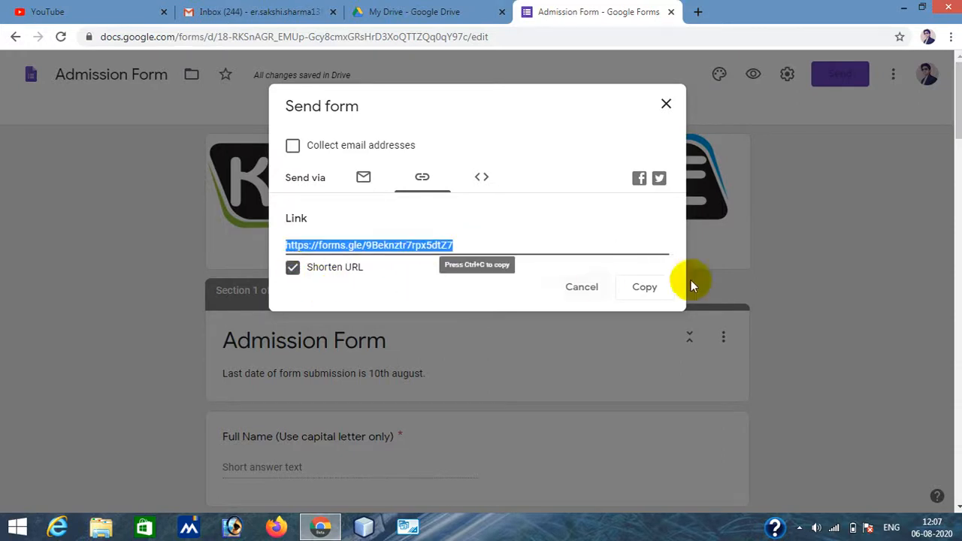
pyautogui.click(641, 288)
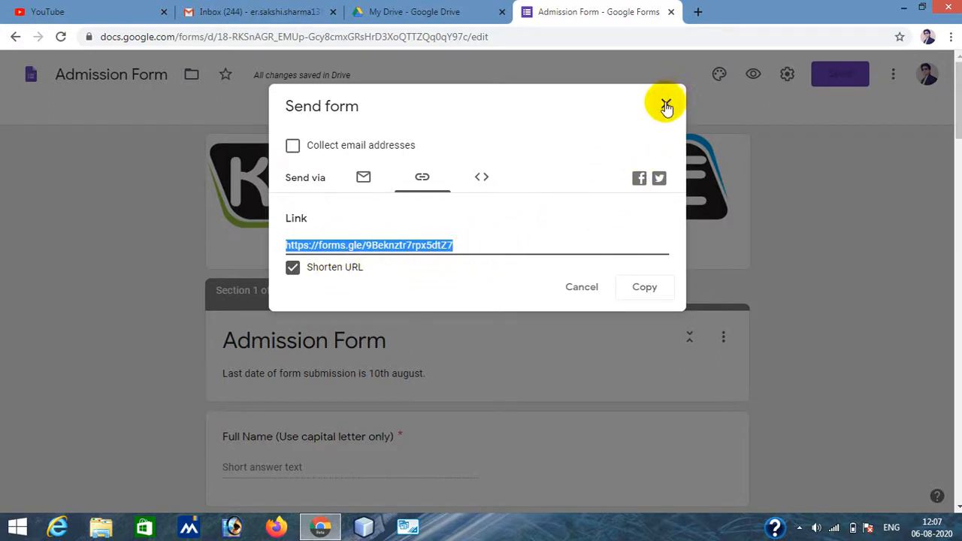
# - Open the copied short link in a new tab to check the live form, then close the send dialog in the editor
pyautogui.click(697, 14)
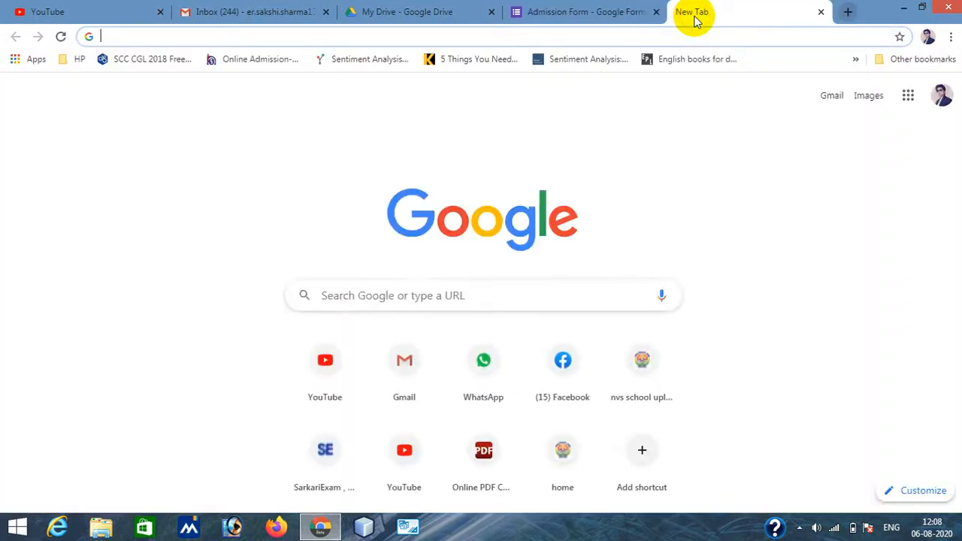
pyautogui.hotkey('ctrl', 'v')
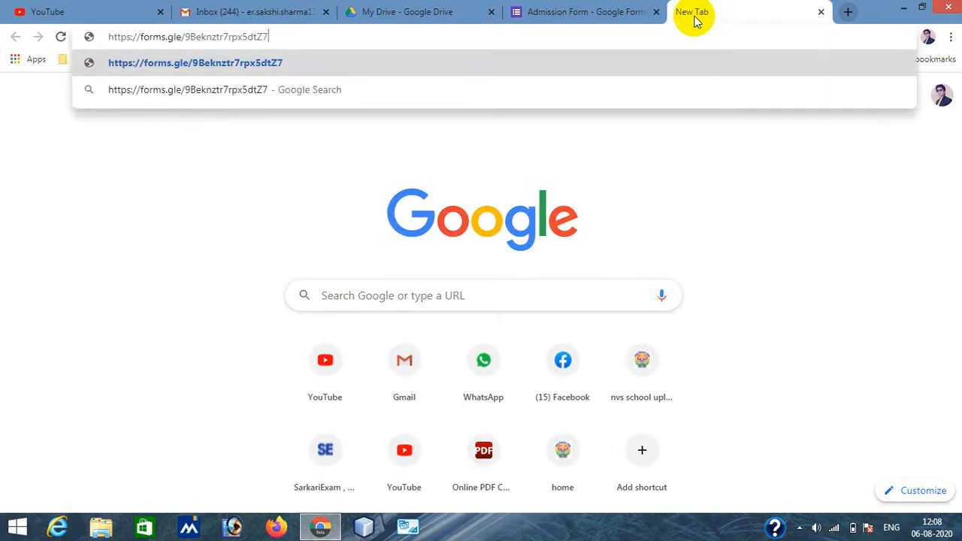
pyautogui.press('Return')
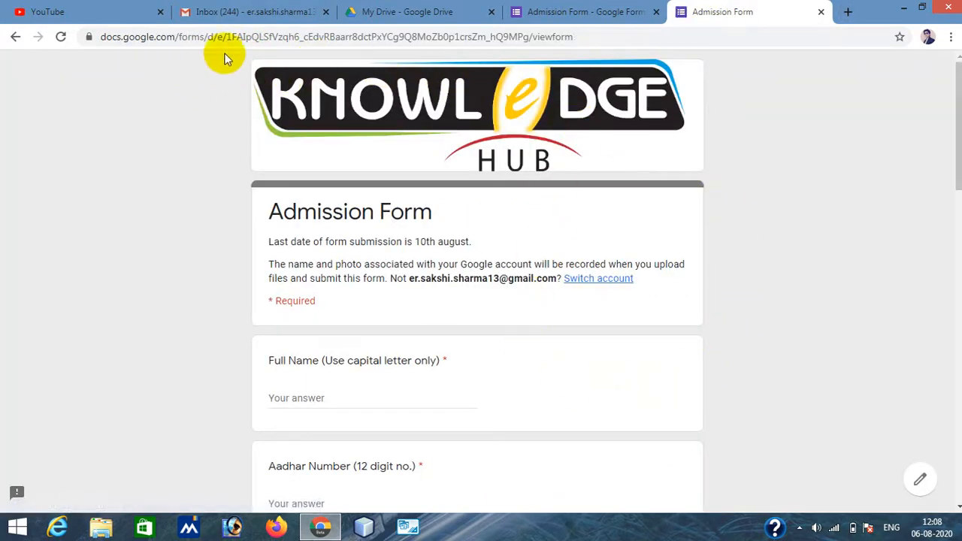
pyautogui.scroll(-6, 491, 215)
pyautogui.scroll(-10, 491, 213)
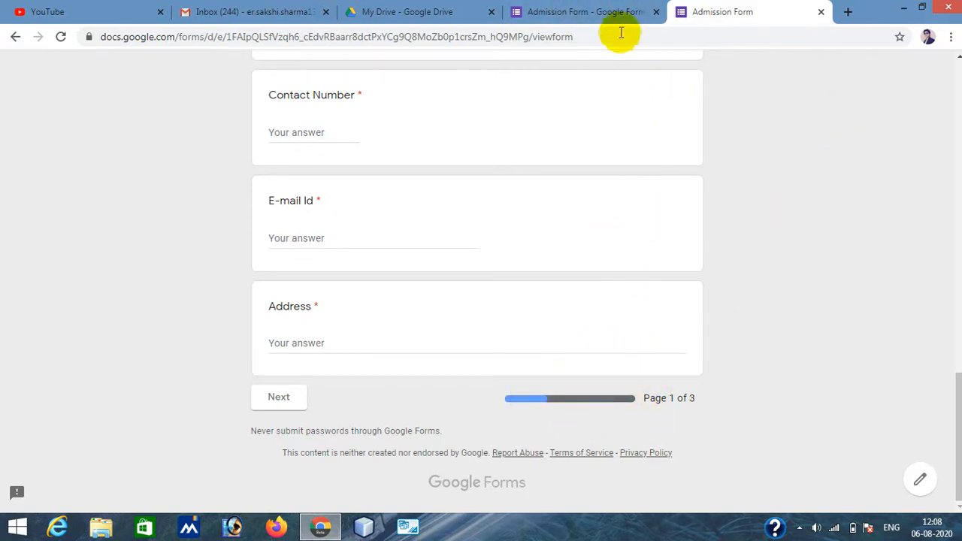
pyautogui.click(575, 11)
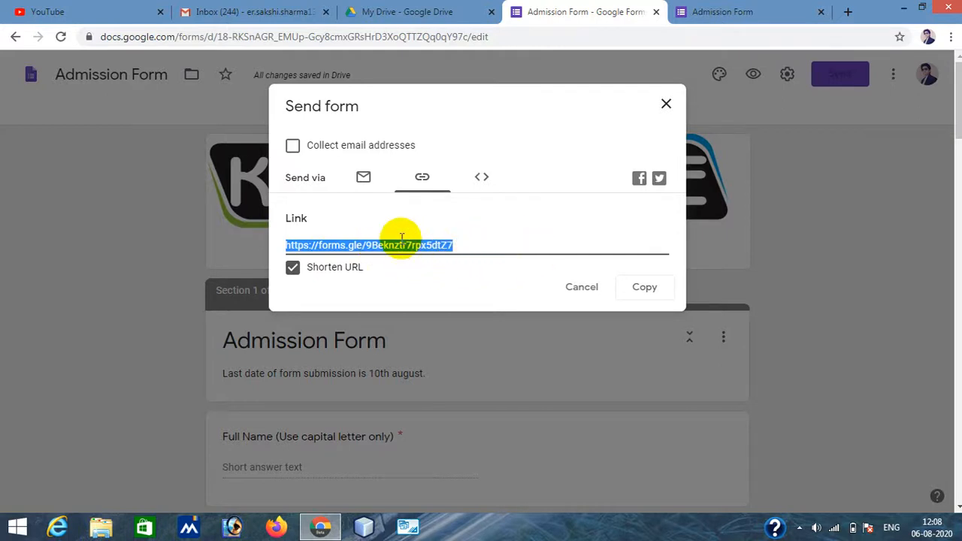
pyautogui.click(667, 107)
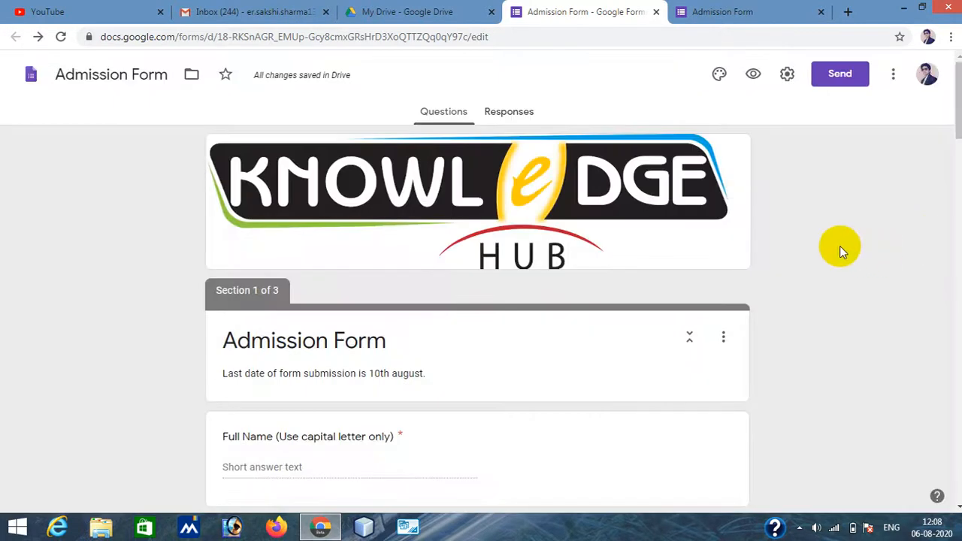
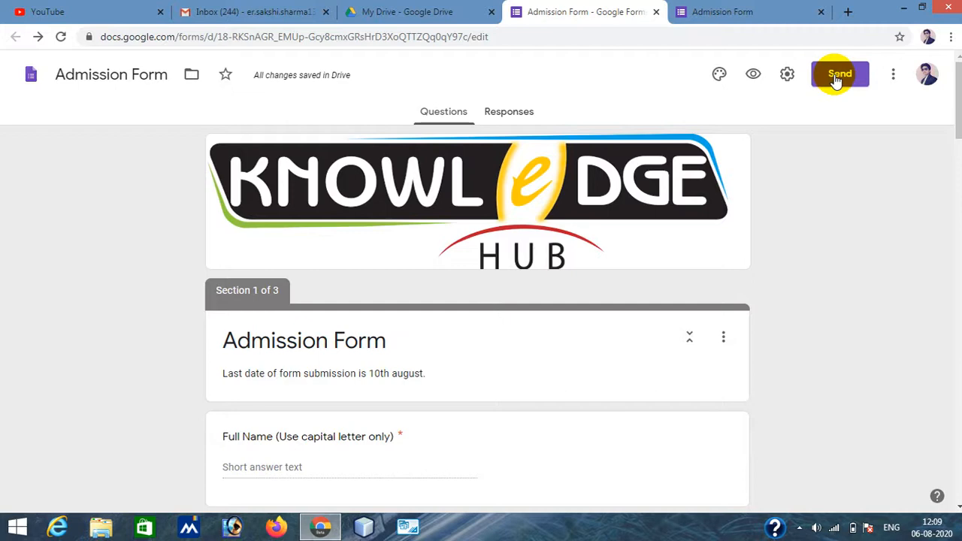
# - Add a collaborator picked from the suggestions as an Editor of the form and send the invitation
pyautogui.click(788, 75)
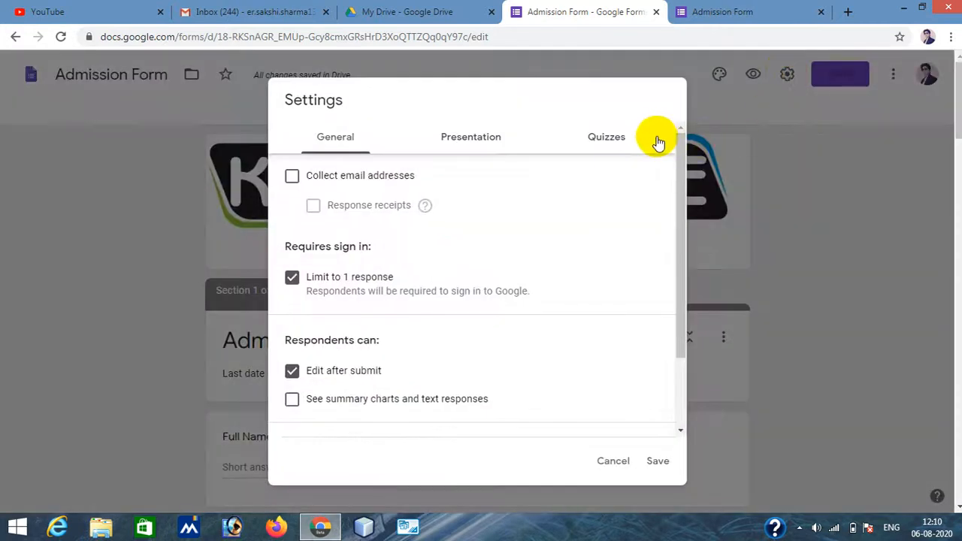
pyautogui.click(616, 463)
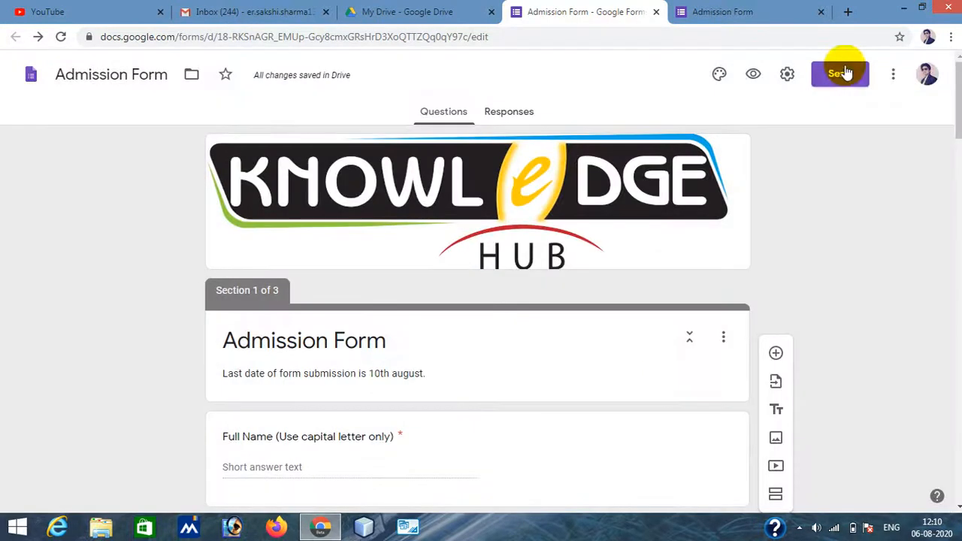
pyautogui.click(840, 81)
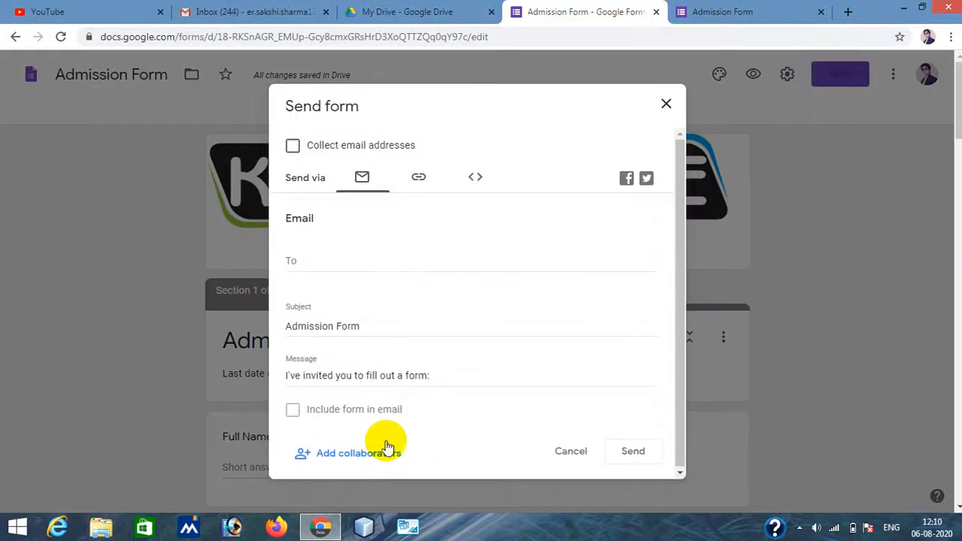
pyautogui.click(337, 456)
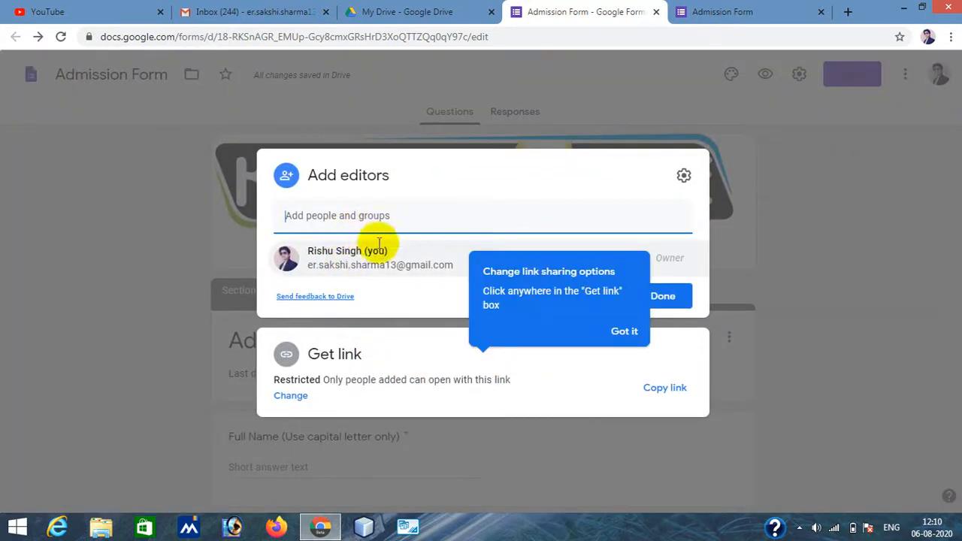
pyautogui.click(350, 217)
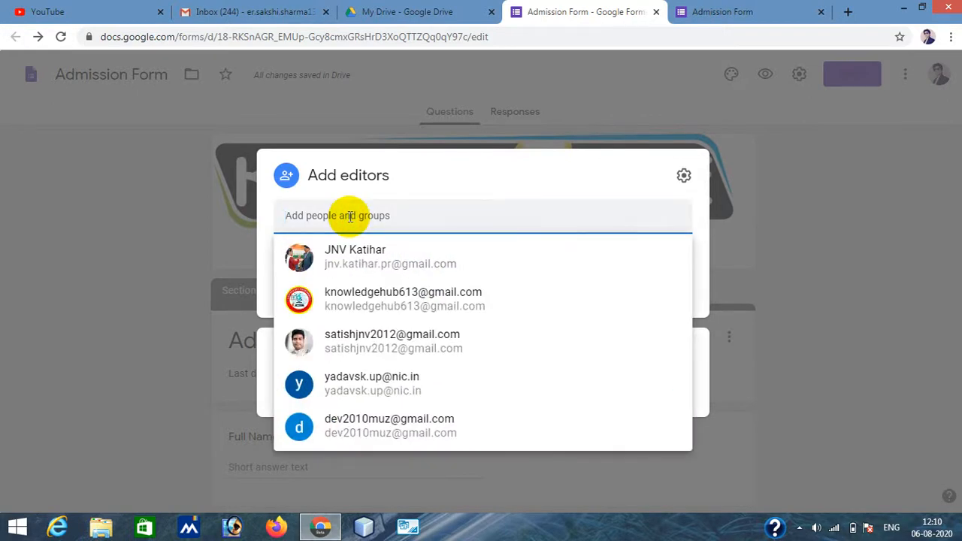
pyautogui.click(410, 300)
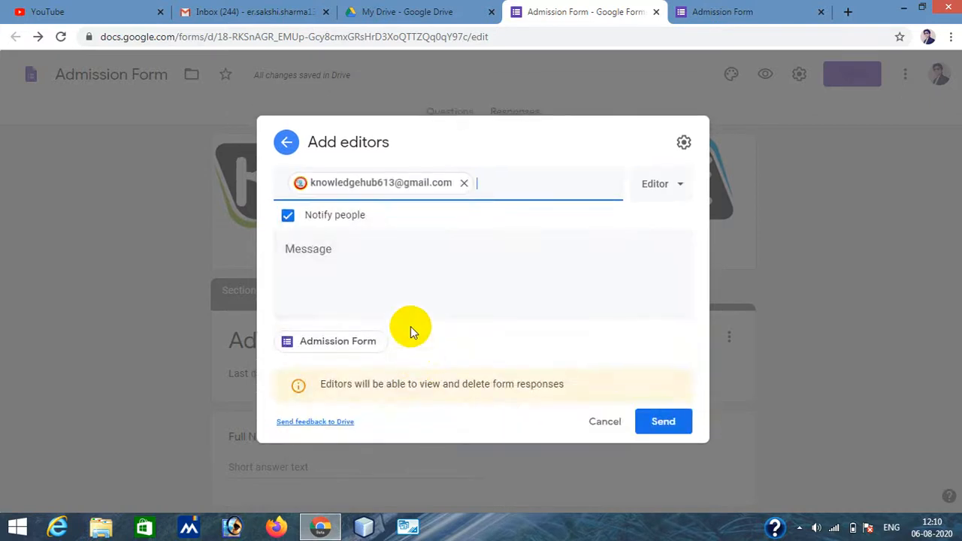
pyautogui.click(654, 189)
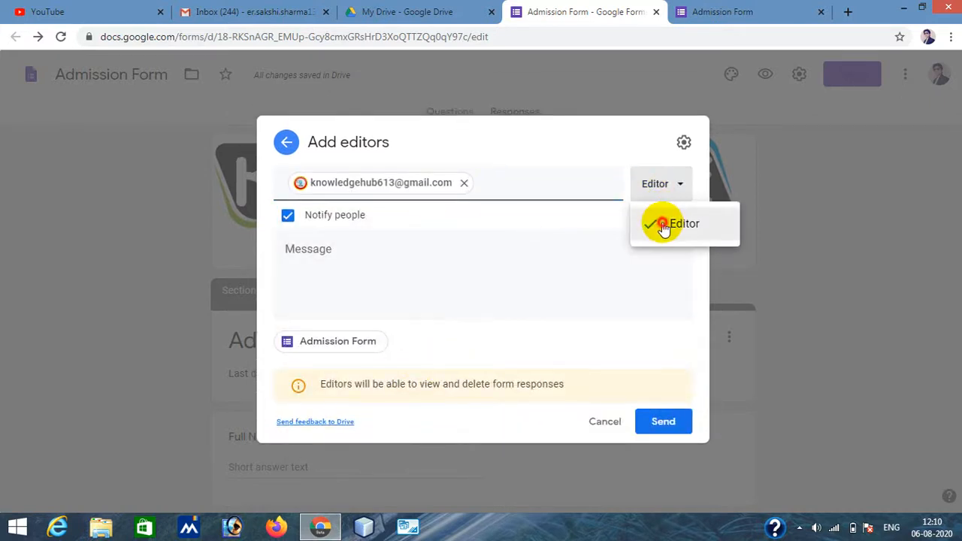
pyautogui.click(662, 223)
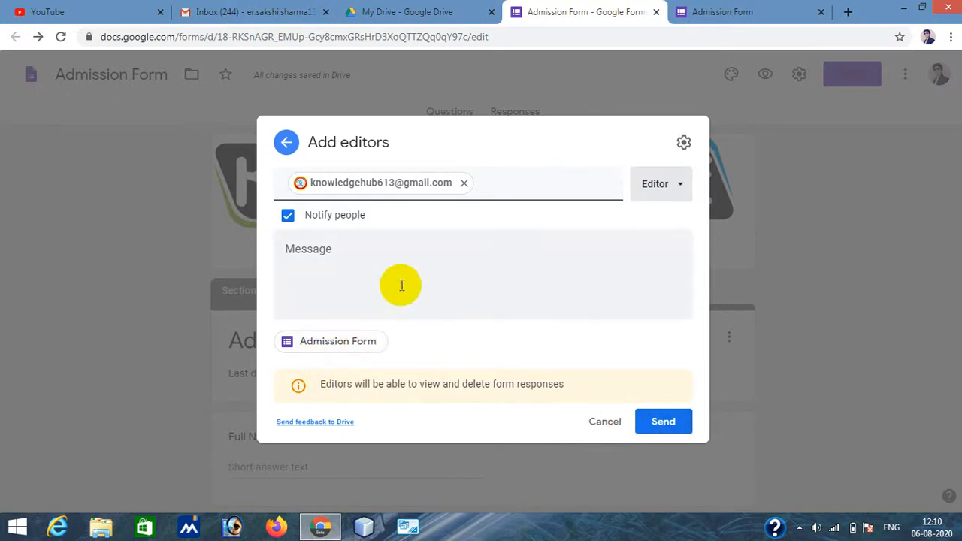
pyautogui.click(660, 424)
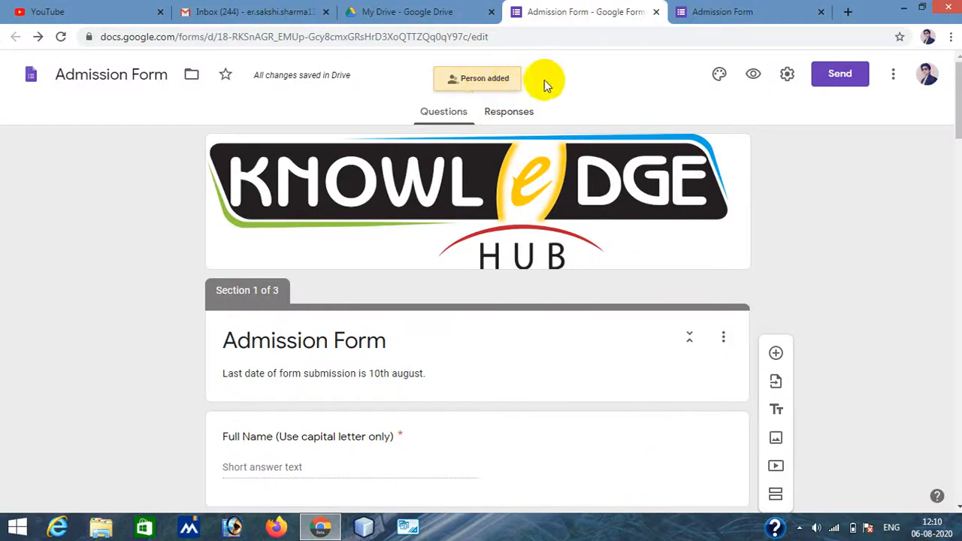
# - Reopen the collaborators dialog to review the form's editors and link access, then close it
pyautogui.click(833, 77)
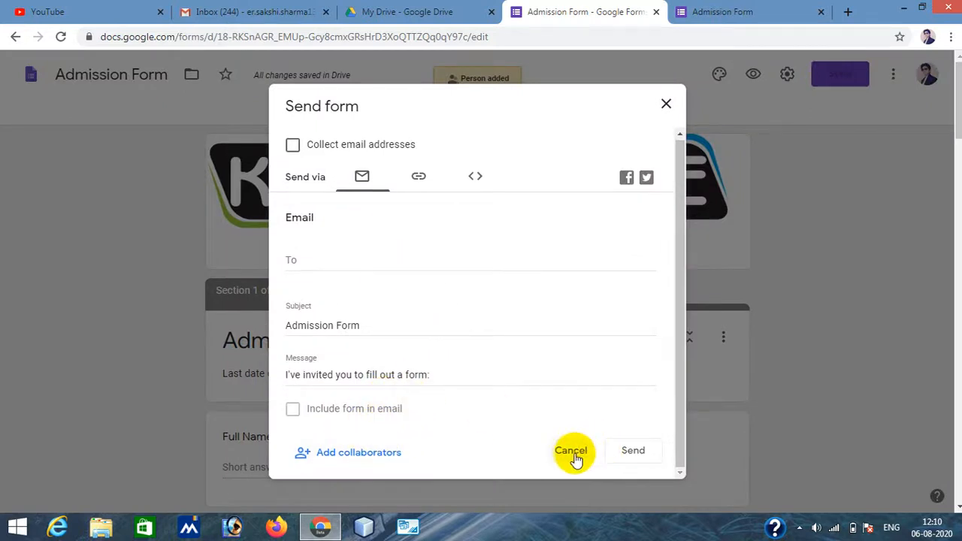
pyautogui.click(371, 452)
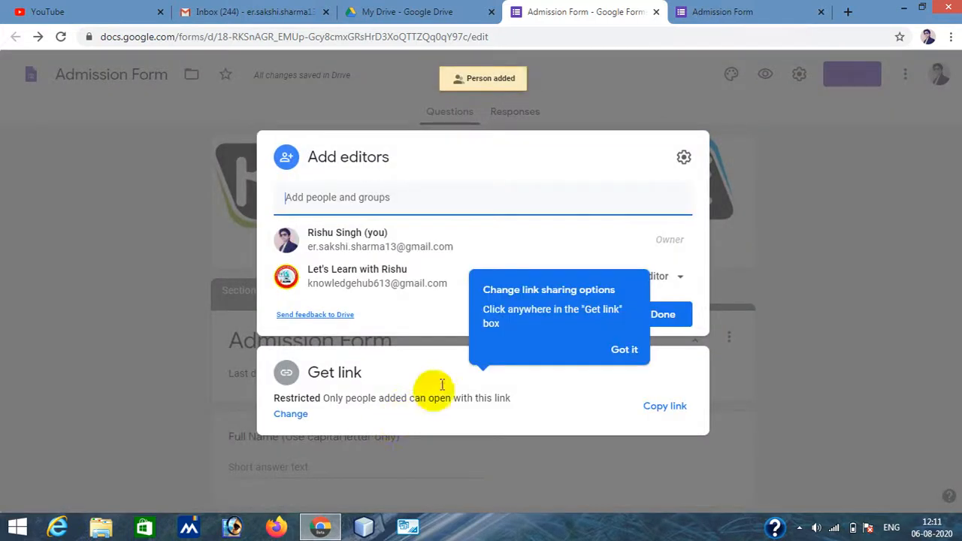
pyautogui.click(614, 347)
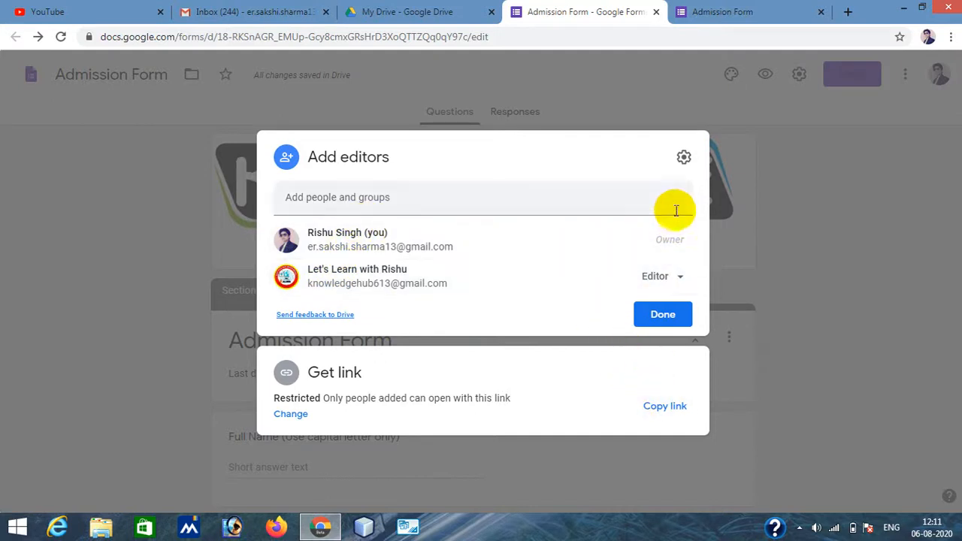
pyautogui.click(821, 222)
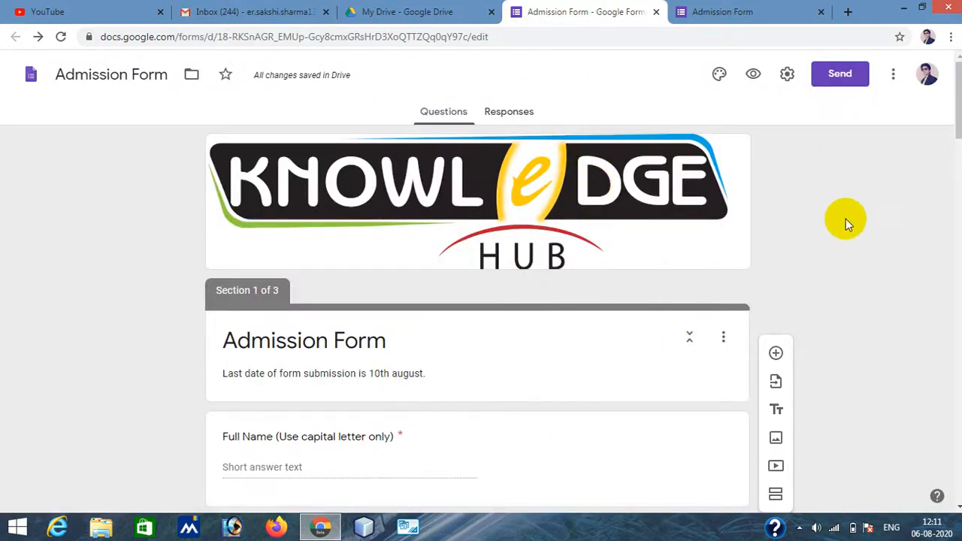
pyautogui.scroll(-5, 846, 218)
pyautogui.scroll(5, 829, 237)
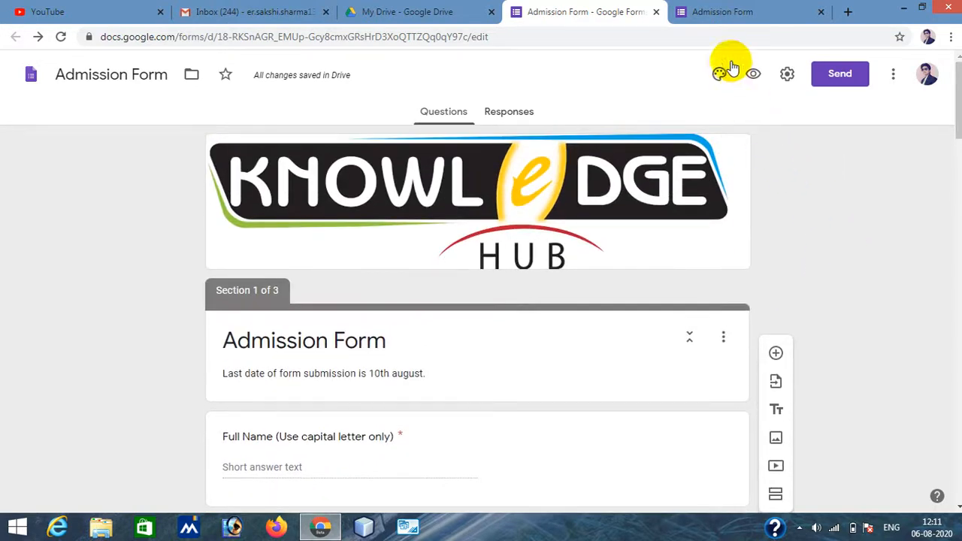
# - Switch to the live form tab and enter the respondent's full name in the Full Name answer
pyautogui.click(747, 13)
pyautogui.scroll(10, 734, 301)
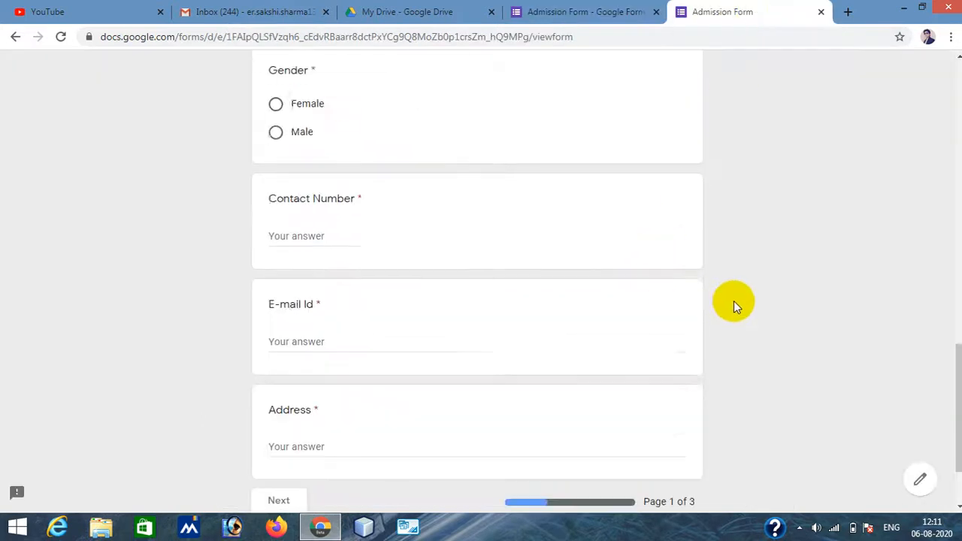
pyautogui.scroll(3, 734, 303)
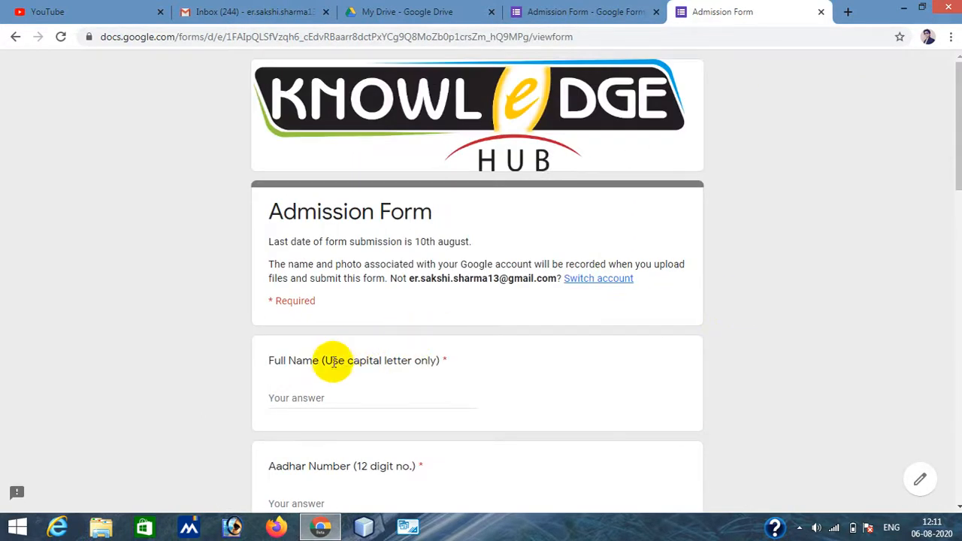
pyautogui.scroll(-3, 336, 361)
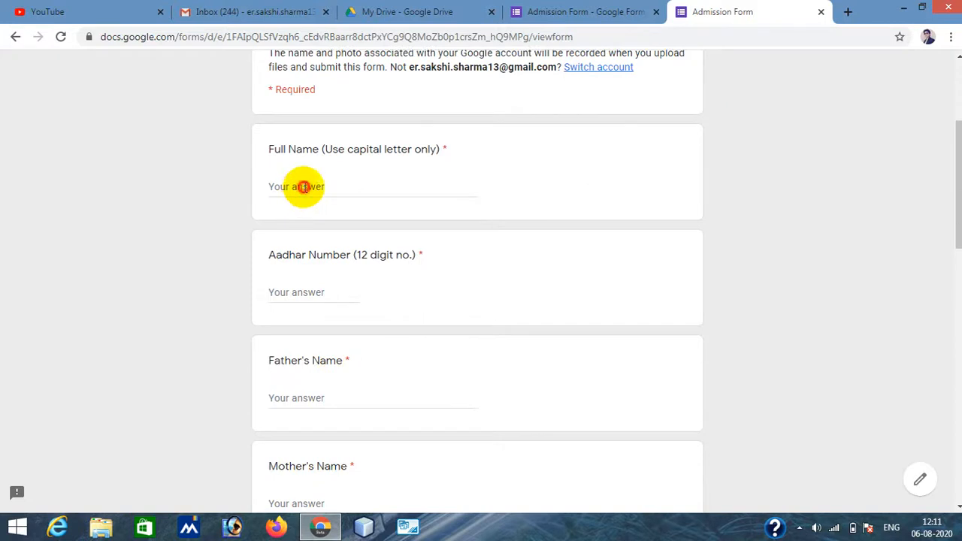
pyautogui.click(303, 187)
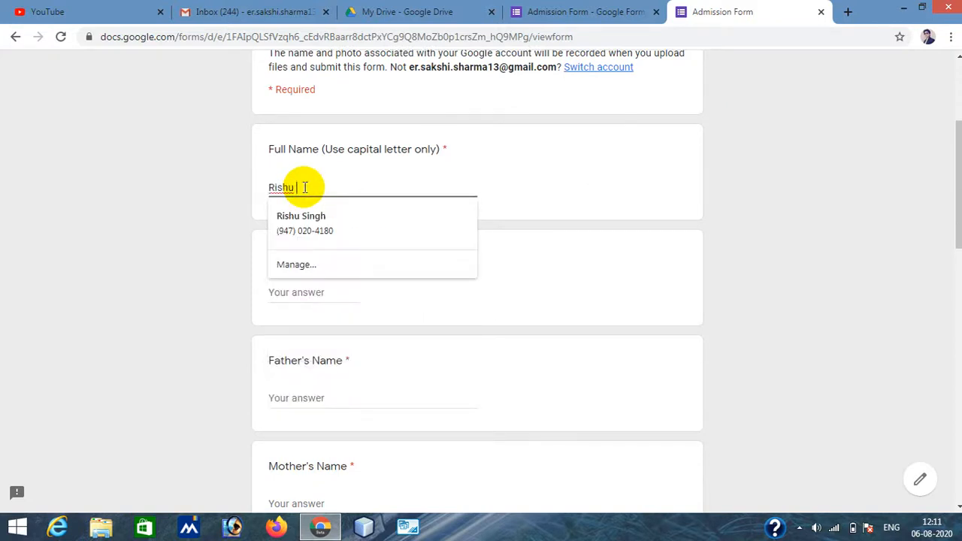
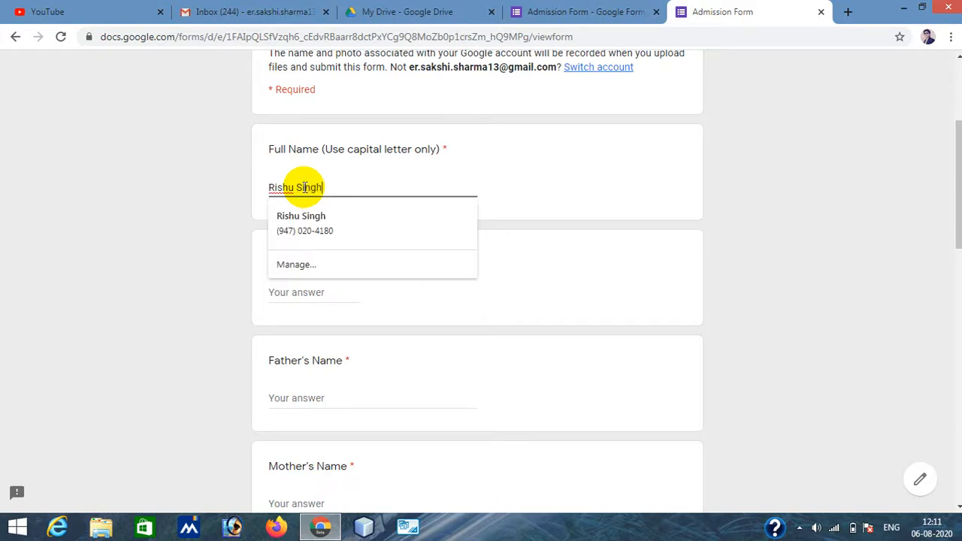
# - Fill in the respondent's Aadhar number and the father's and mother's names on the live form
pyautogui.click(296, 288)
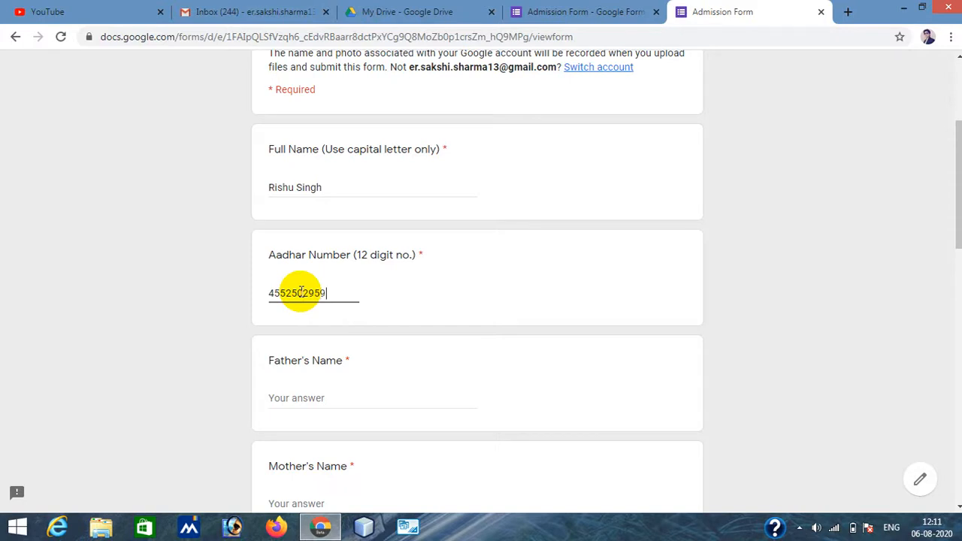
pyautogui.click(324, 399)
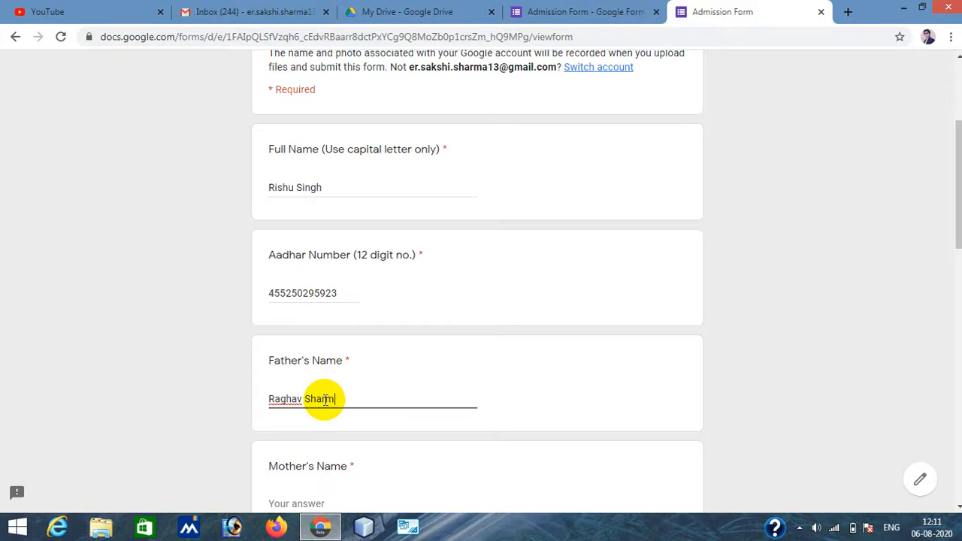
pyautogui.scroll(-3, 529, 412)
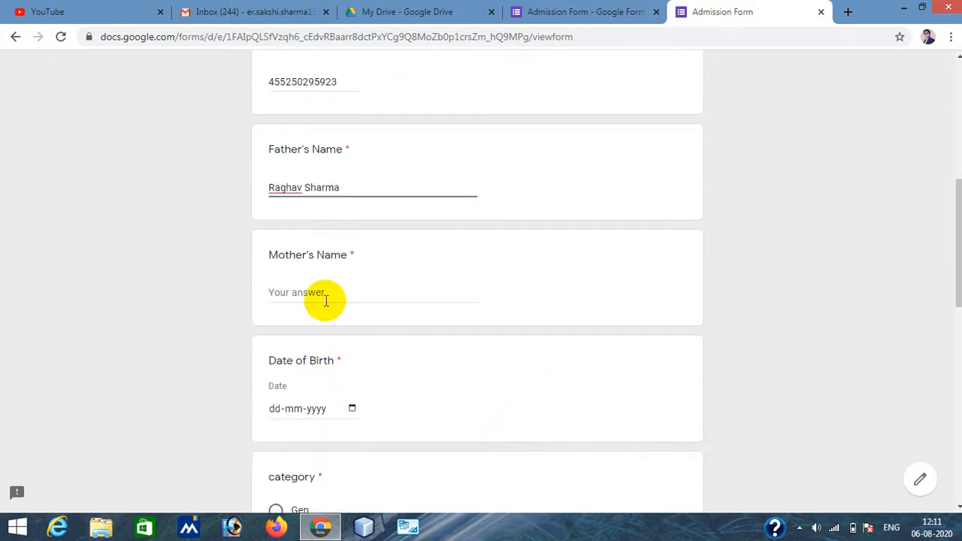
pyautogui.click(325, 293)
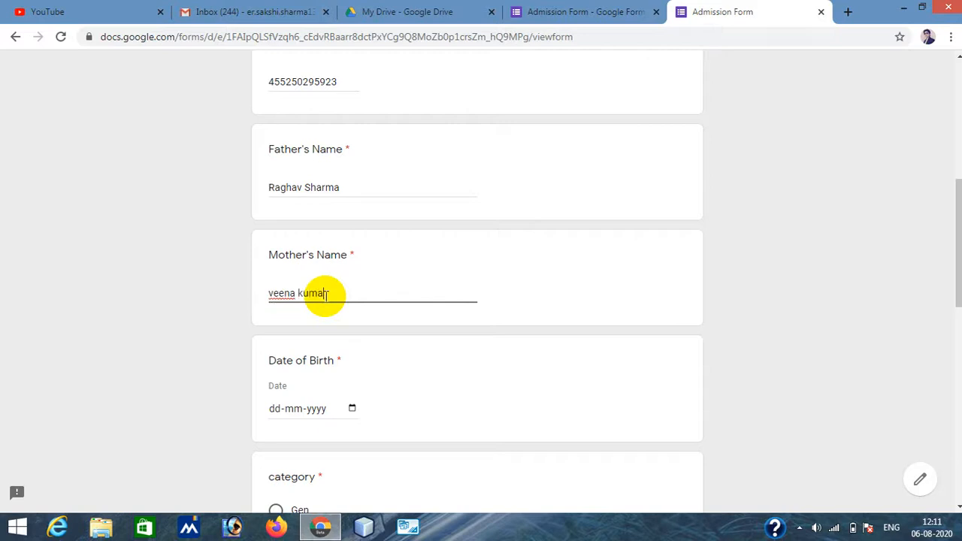
# - Set the respondent's Date of Birth using the date picker and the year segment
pyautogui.scroll(-3, 391, 376)
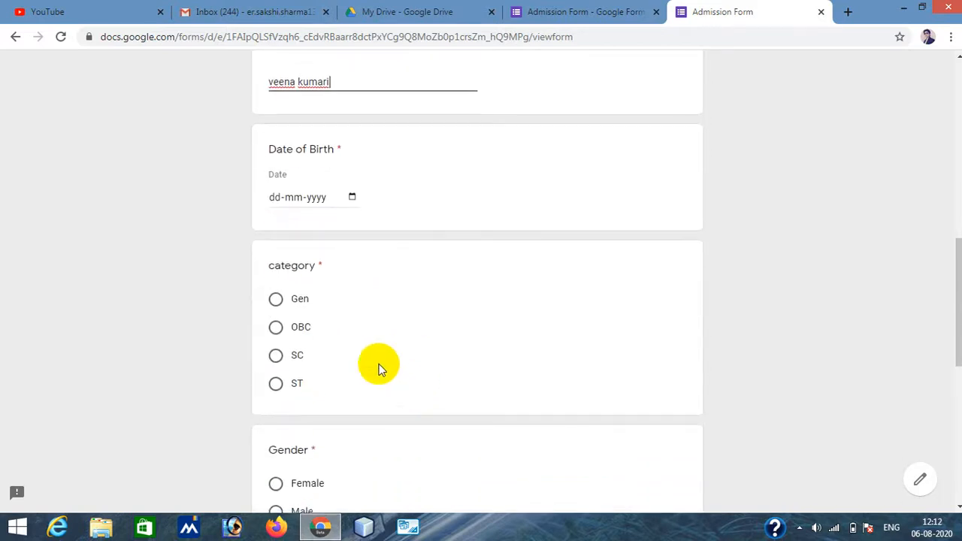
pyautogui.click(353, 197)
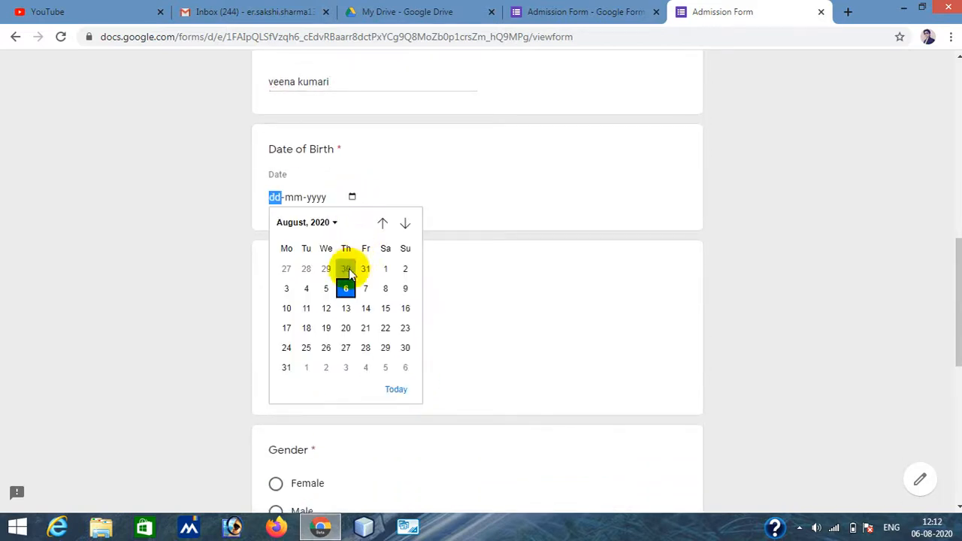
pyautogui.click(318, 223)
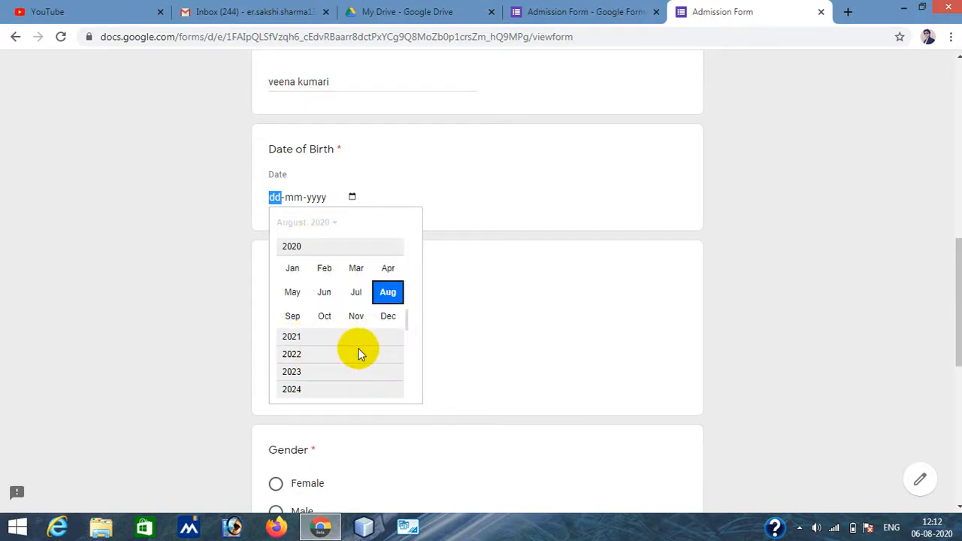
pyautogui.scroll(-3, 358, 348)
pyautogui.scroll(1, 358, 348)
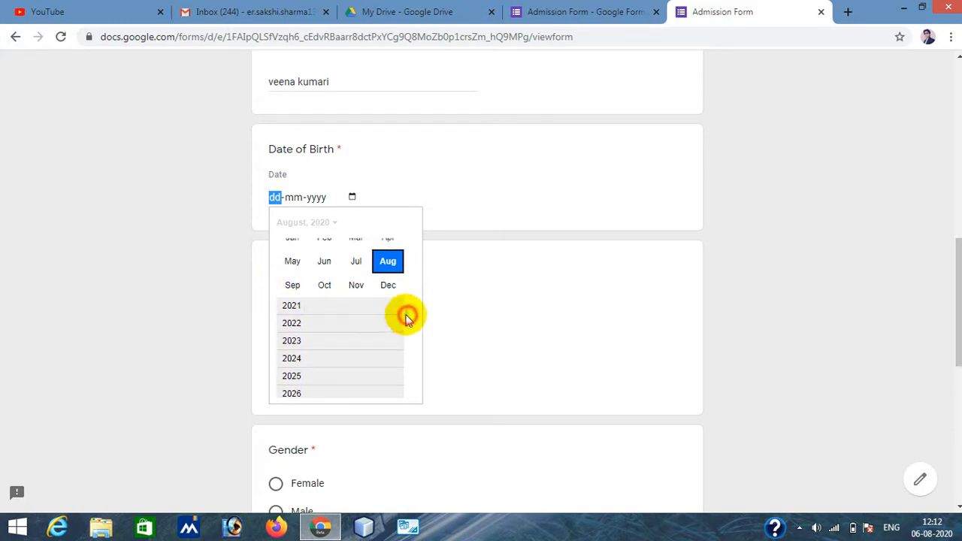
pyautogui.scroll(1, 404, 309)
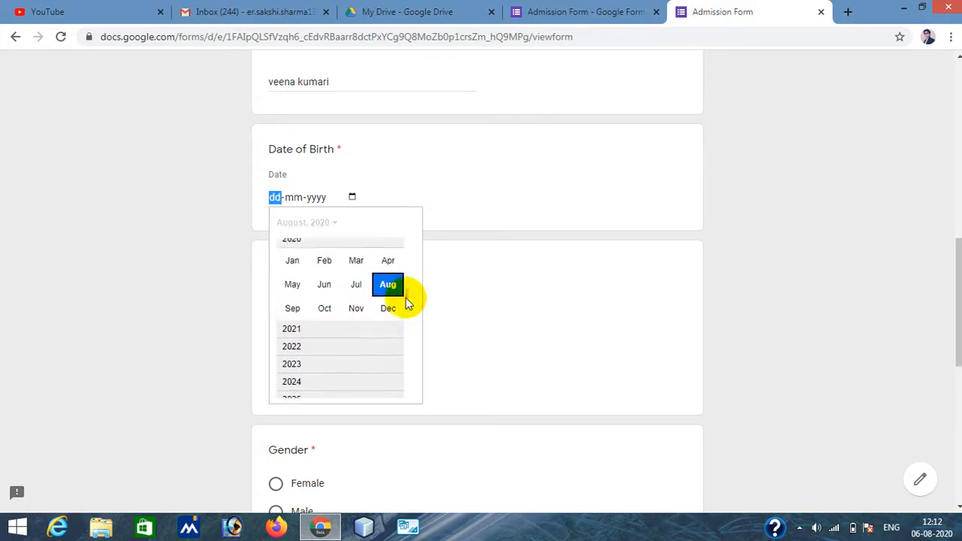
pyautogui.click(324, 310)
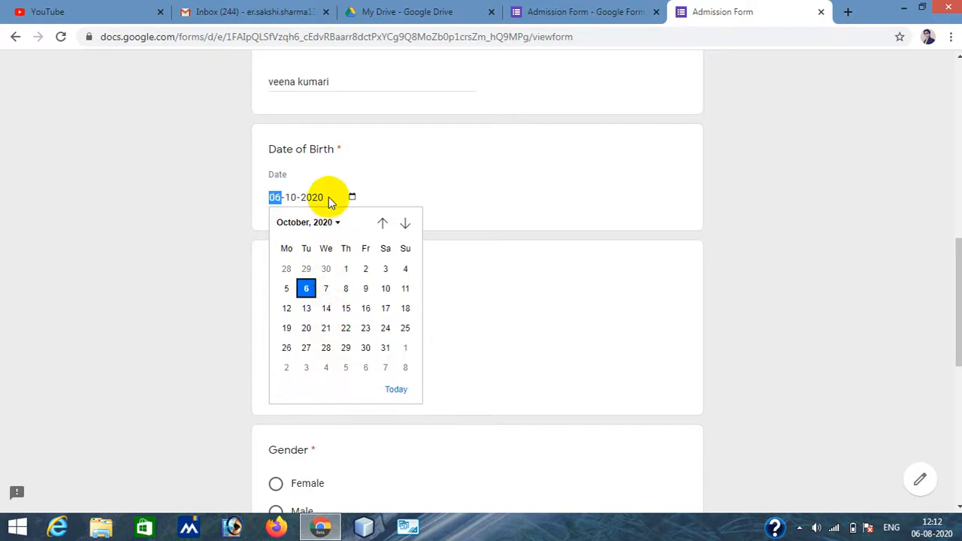
pyautogui.click(396, 389)
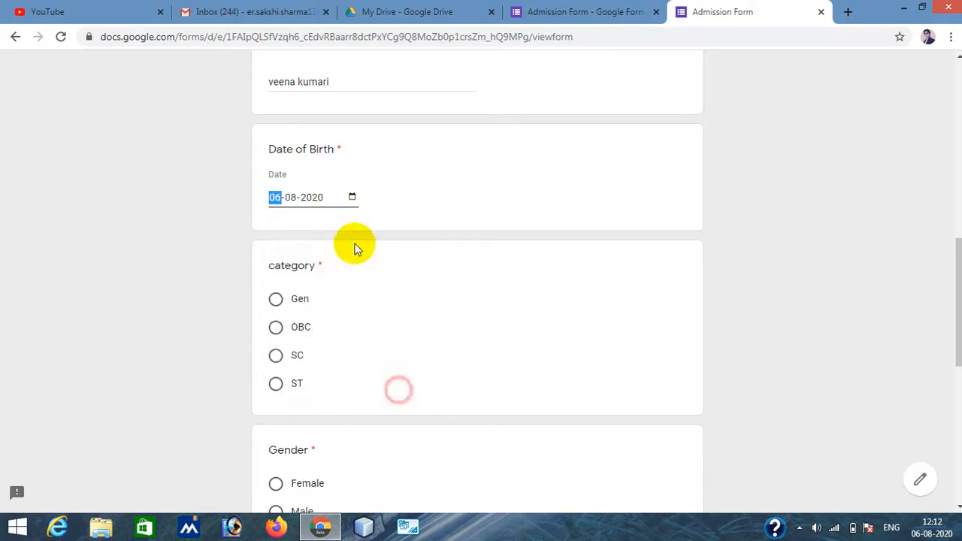
pyautogui.click(323, 197)
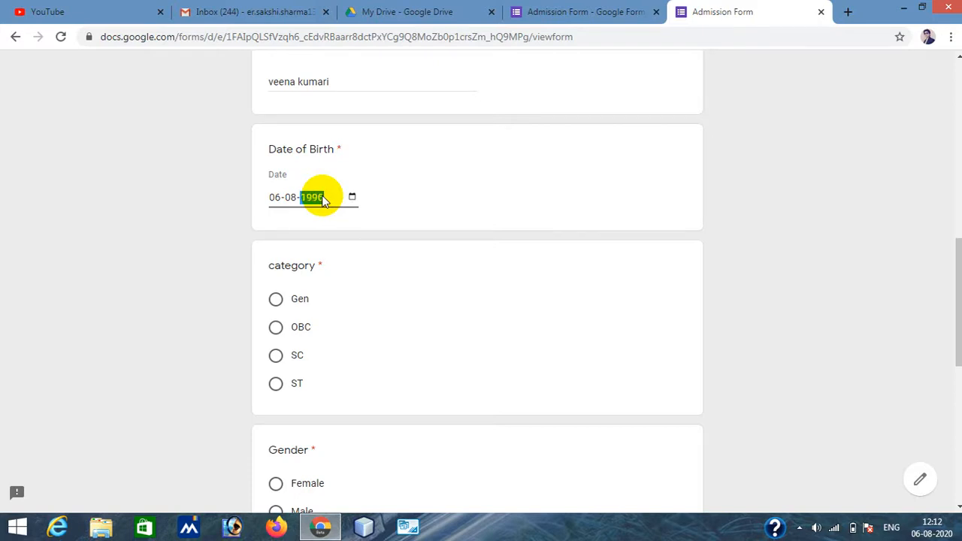
# - Choose Gen as the category and Female as the gender
pyautogui.click(279, 303)
pyautogui.scroll(-4, 454, 344)
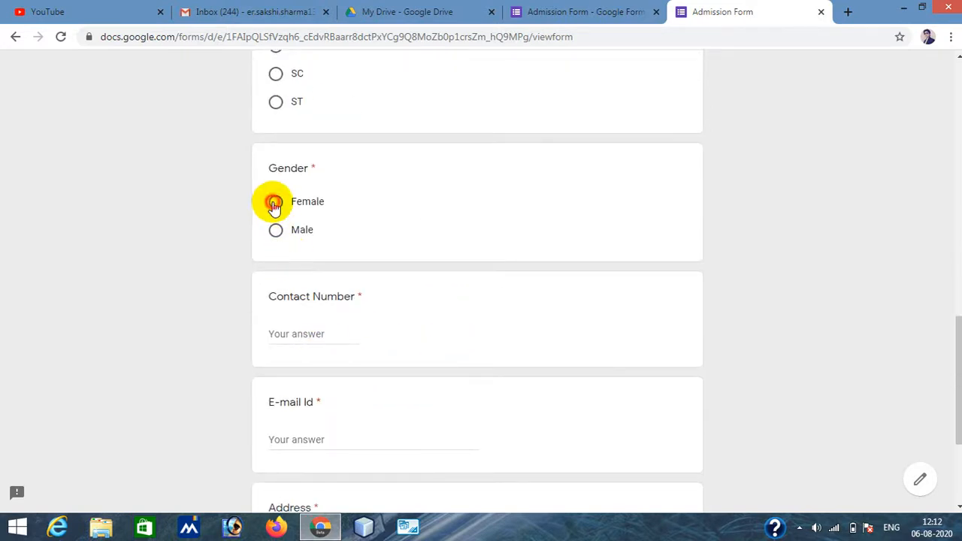
pyautogui.click(274, 203)
# - Enter the respondent's phone number in the Contact Number answer
pyautogui.click(315, 335)
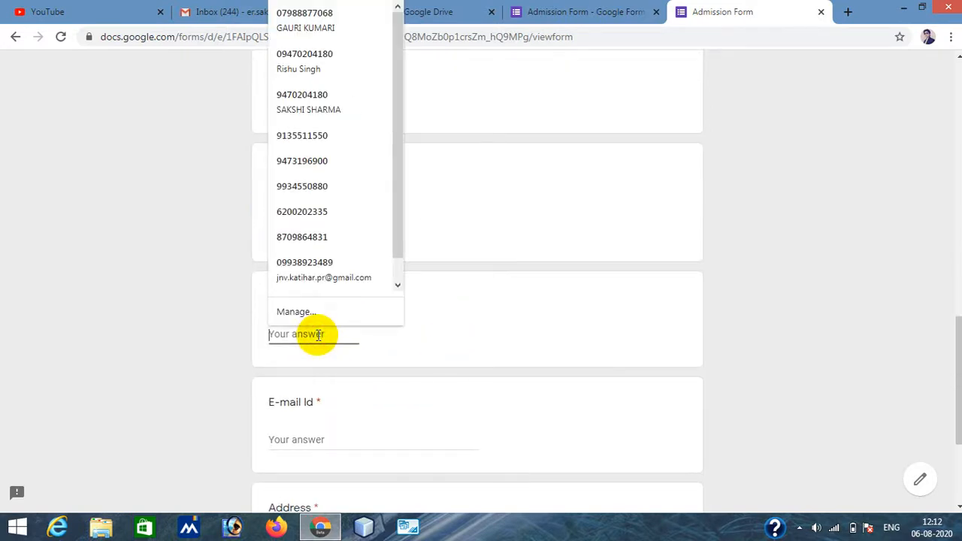
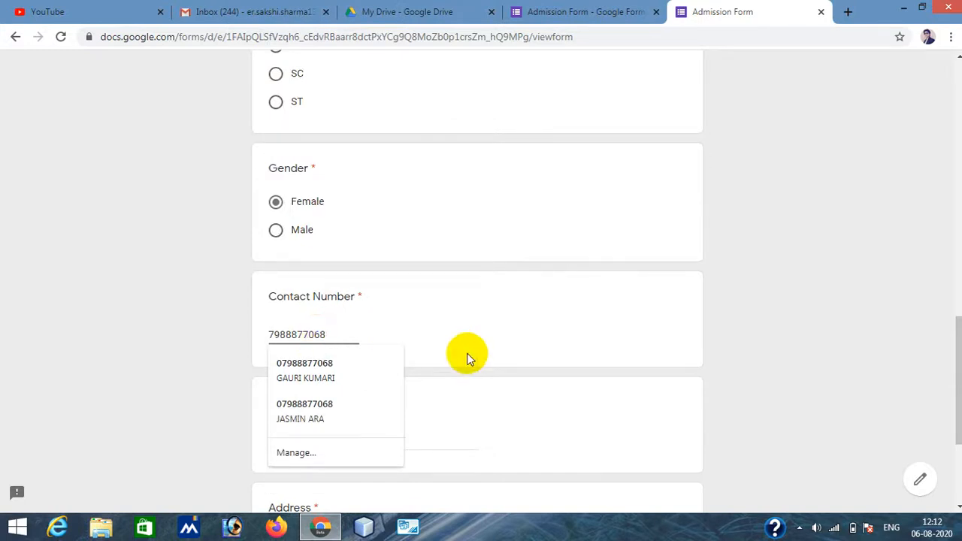
# - Fill in the respondent's e-mail address and home address answers, then continue to the second page
pyautogui.click(606, 333)
pyautogui.scroll(-3, 353, 406)
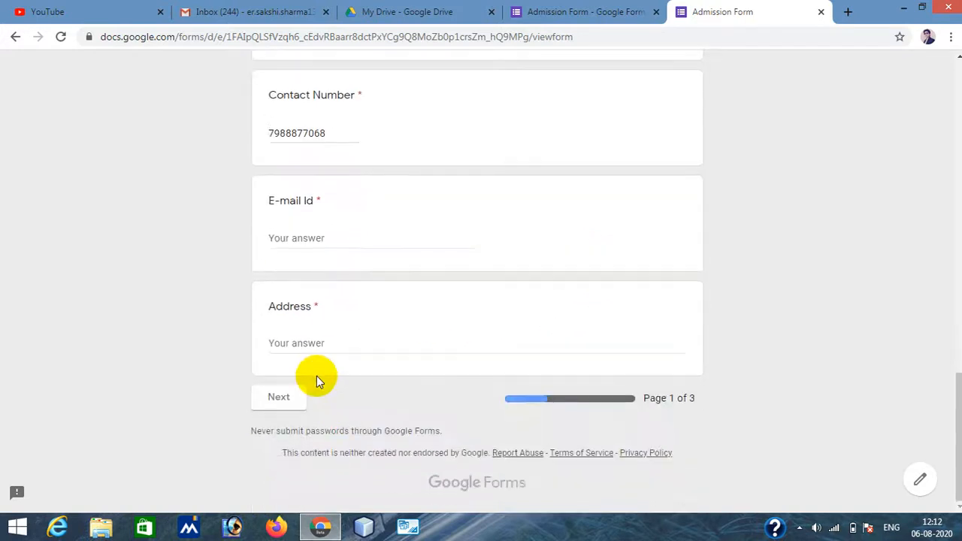
pyautogui.click(305, 239)
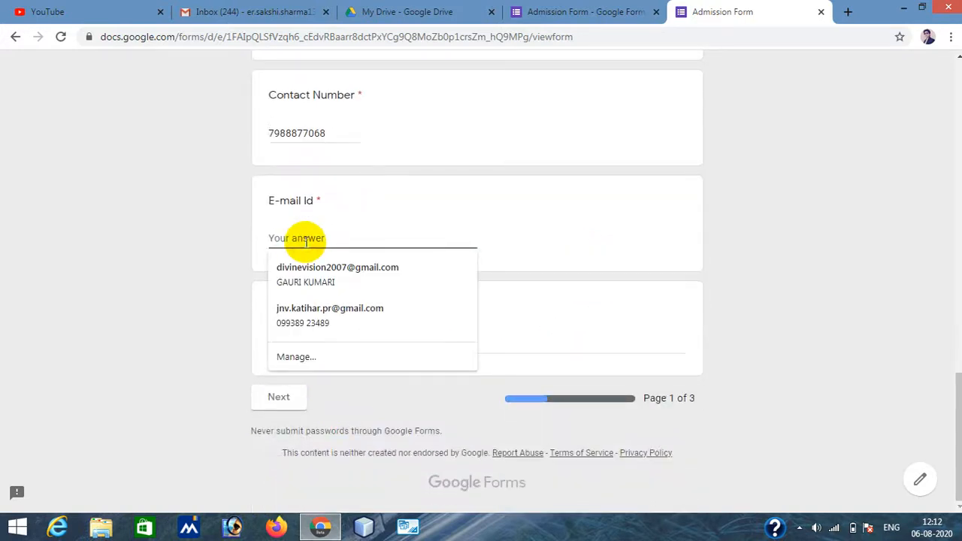
pyautogui.click(337, 272)
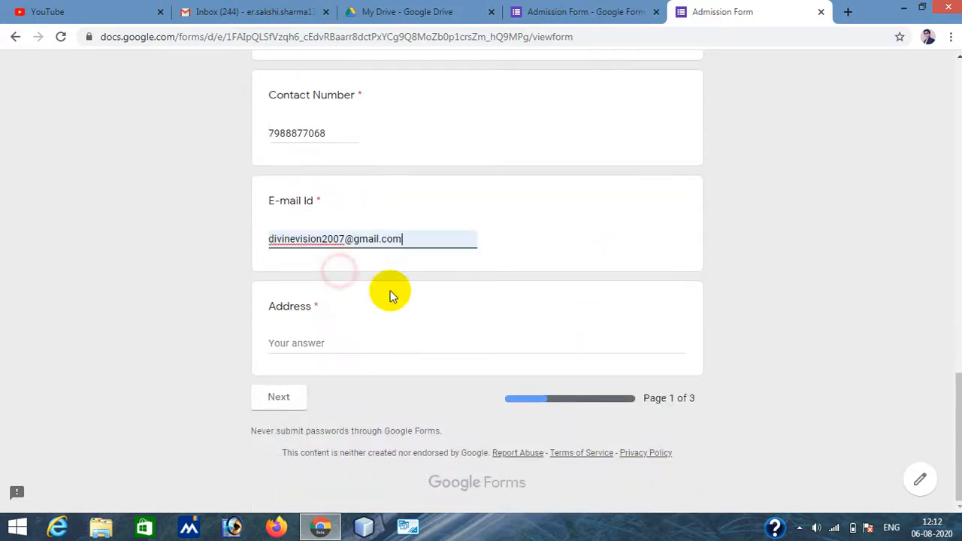
pyautogui.click(322, 345)
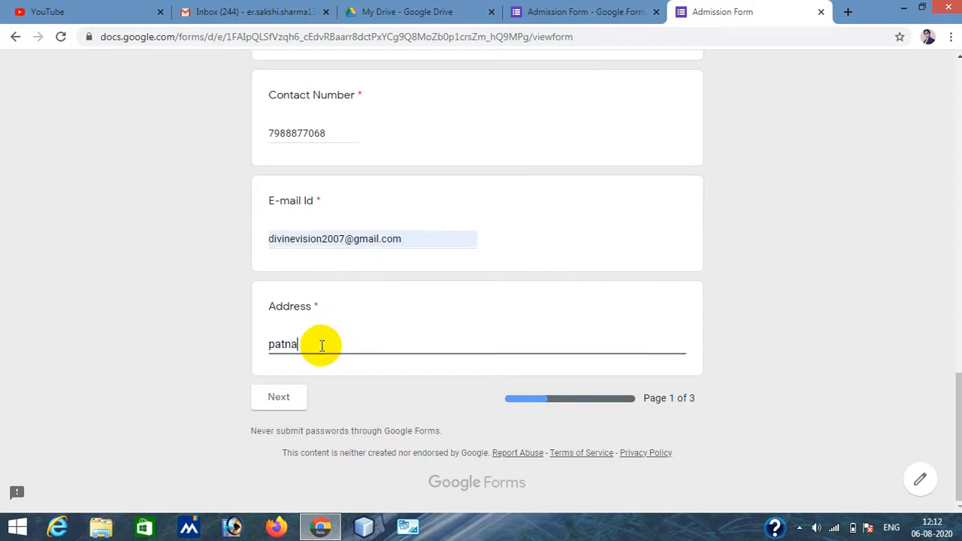
pyautogui.click(277, 406)
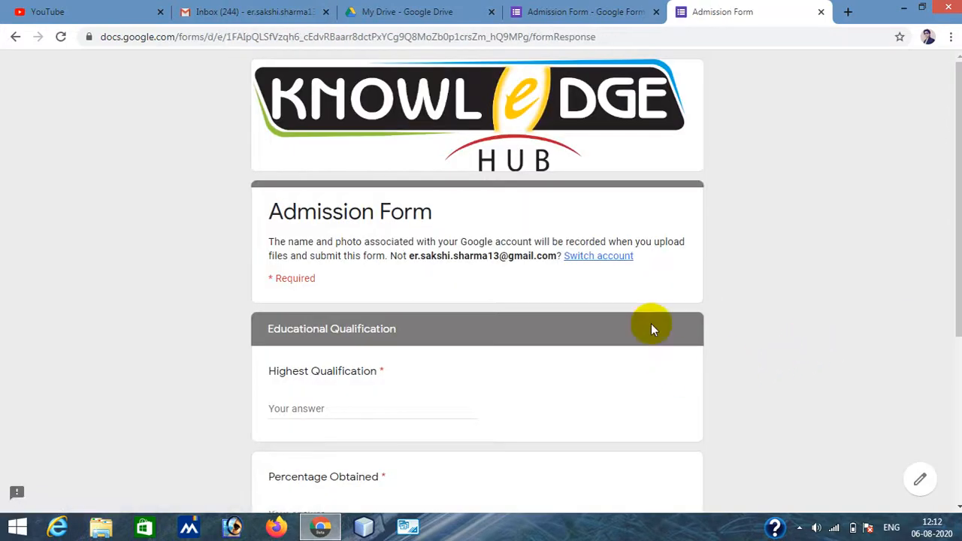
# - Answer the Educational Qualification page with b.tech, 80.2 percentage and KUK as the college, then continue to the documents page
pyautogui.scroll(-4, 578, 375)
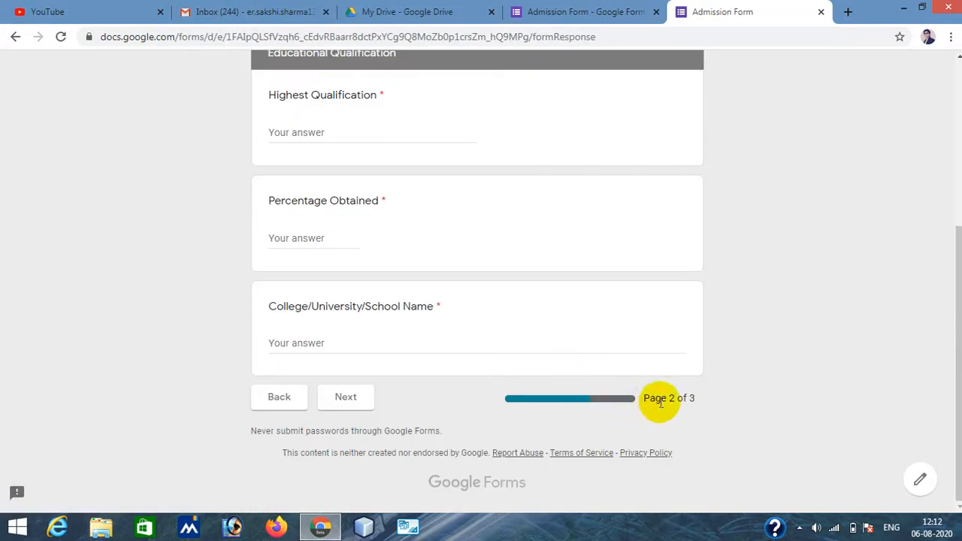
pyautogui.scroll(4, 747, 389)
pyautogui.scroll(-4, 747, 387)
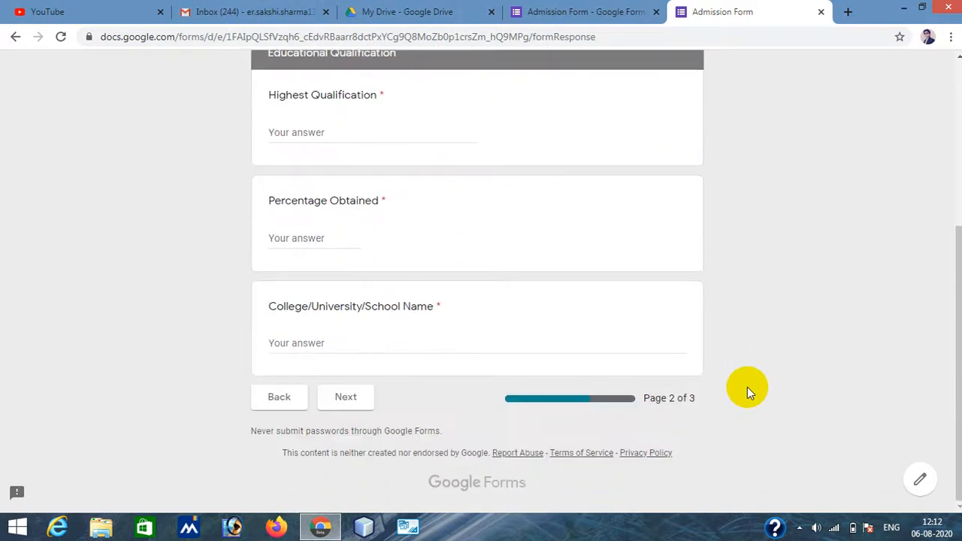
pyautogui.click(325, 130)
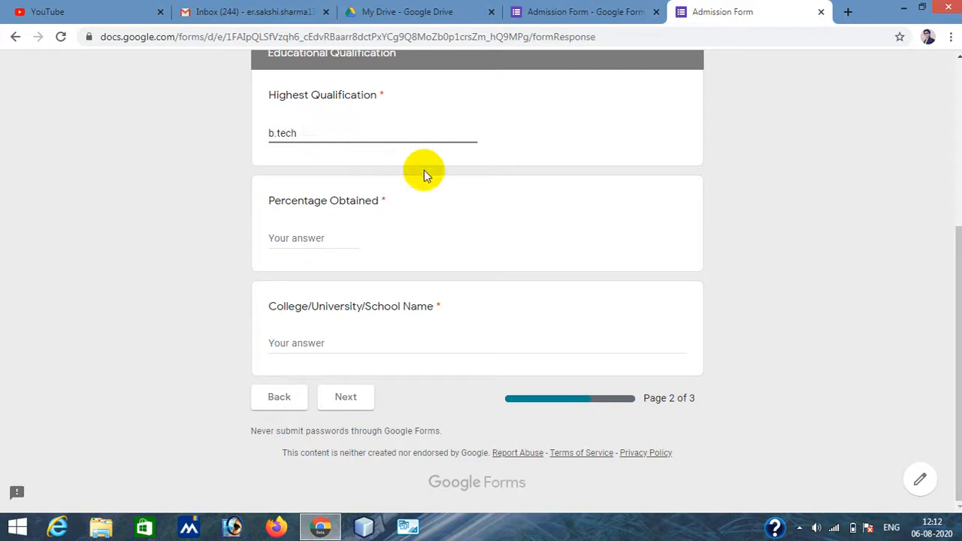
pyautogui.click(338, 242)
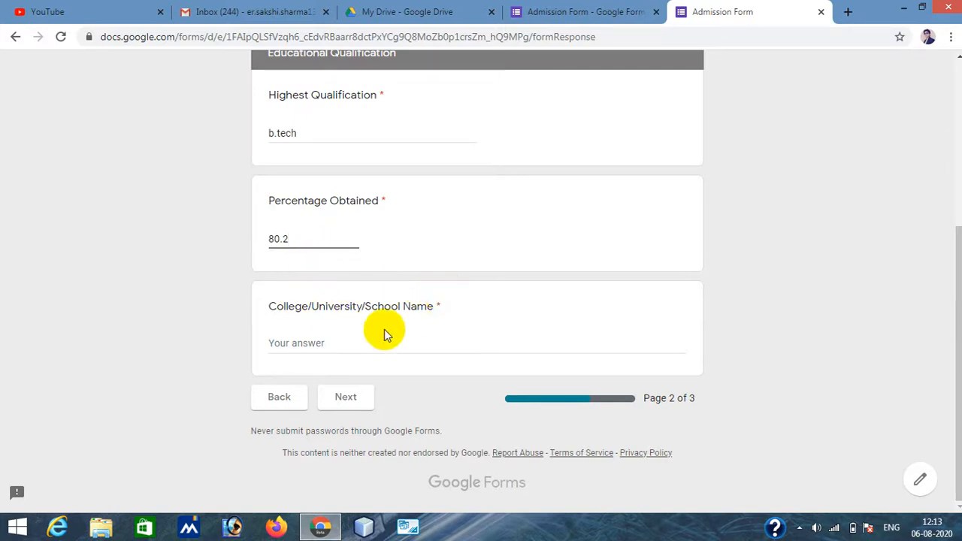
pyautogui.click(311, 344)
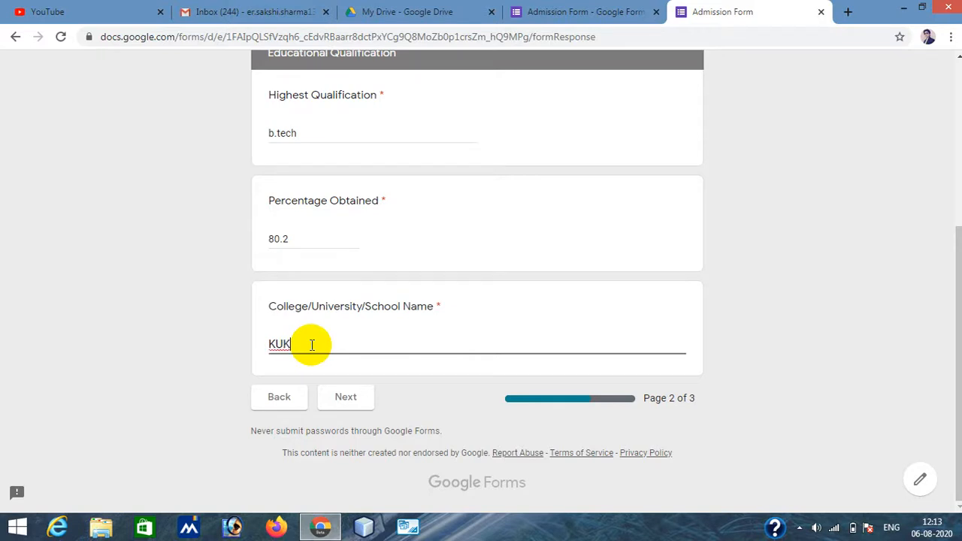
pyautogui.click(343, 400)
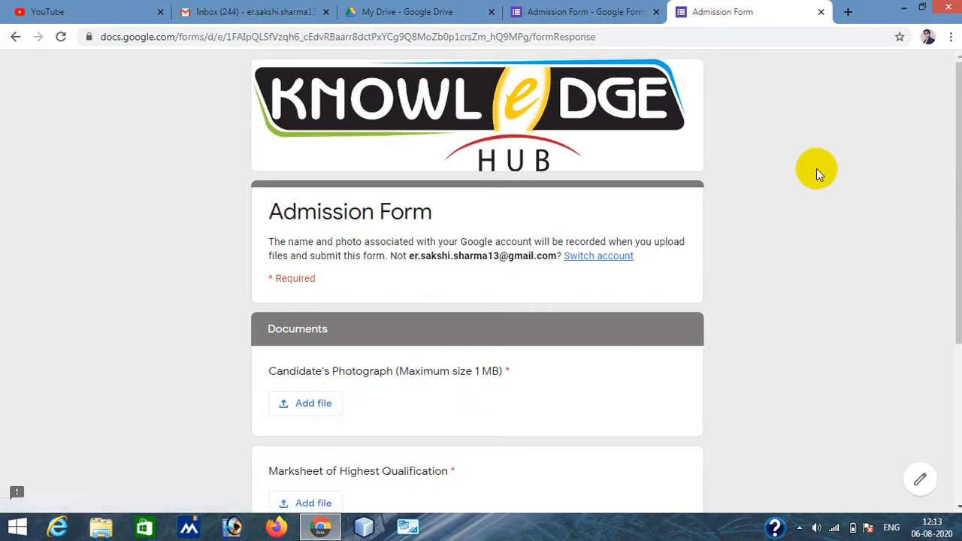
# - Attach the previously selected file b.tech.jpg as the Candidate's Photograph
pyautogui.scroll(-4, 820, 173)
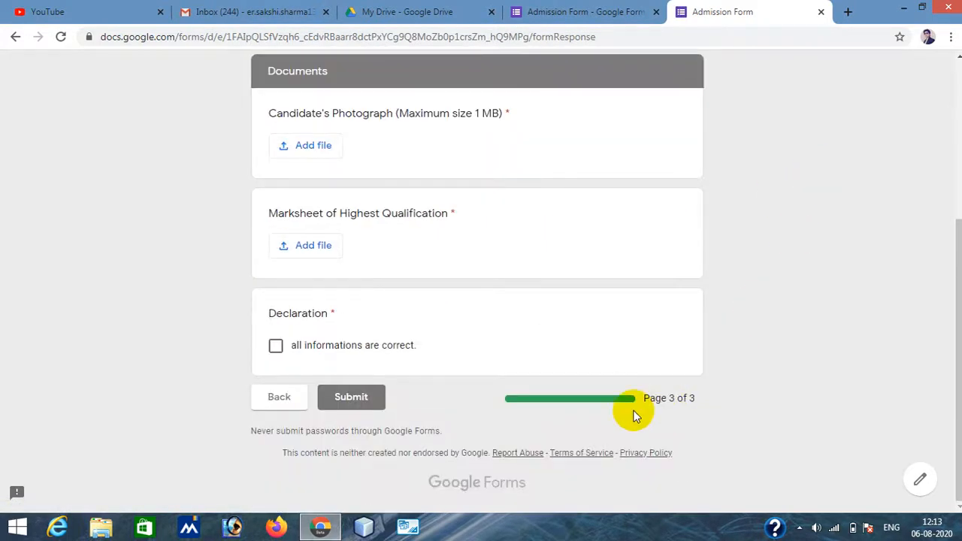
pyautogui.click(314, 148)
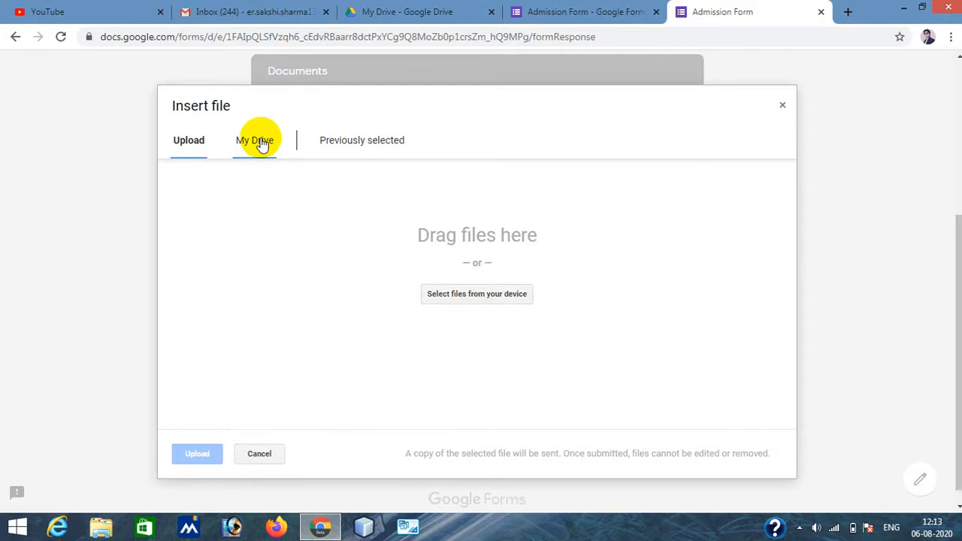
pyautogui.click(346, 146)
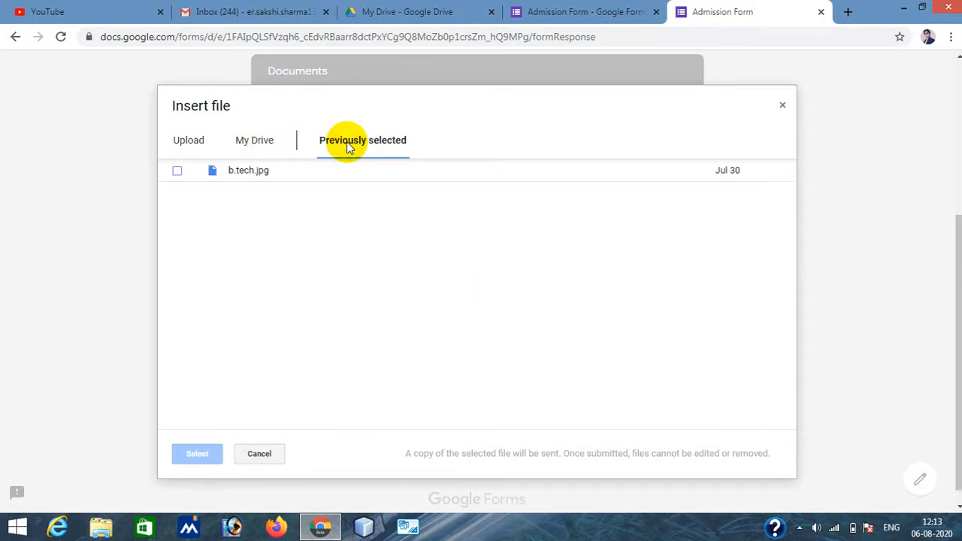
pyautogui.click(256, 175)
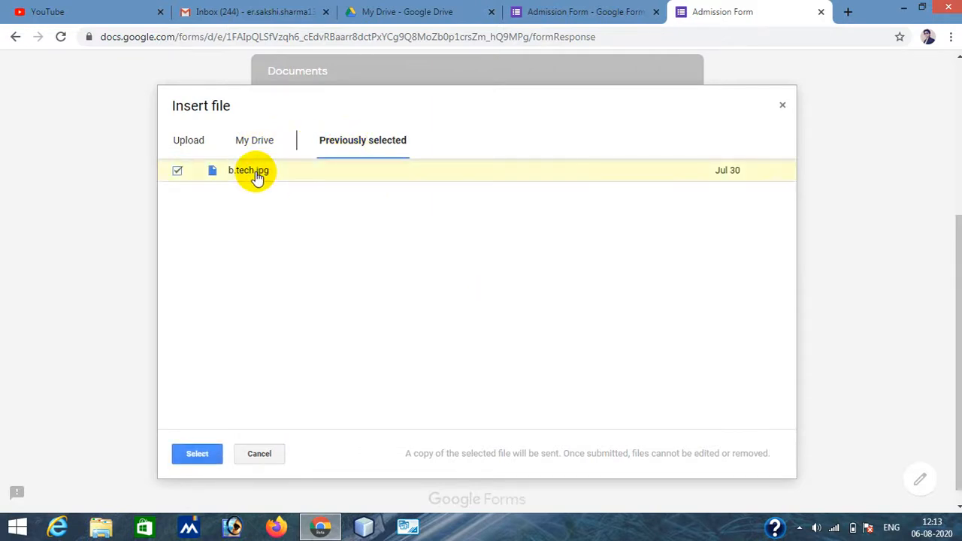
pyautogui.click(198, 457)
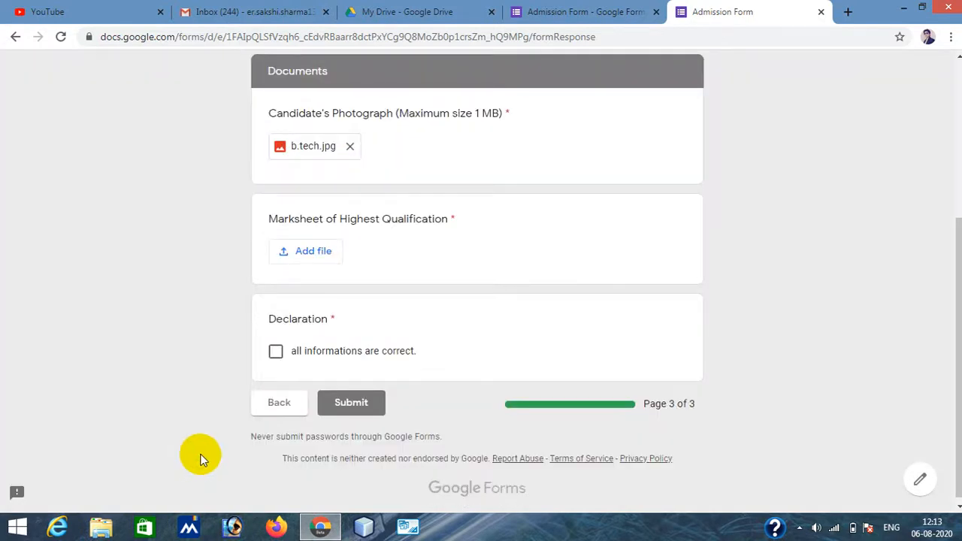
# - Try to upload the Certificate template image from the Desktop for the Marksheet of Highest Qualification
pyautogui.click(307, 251)
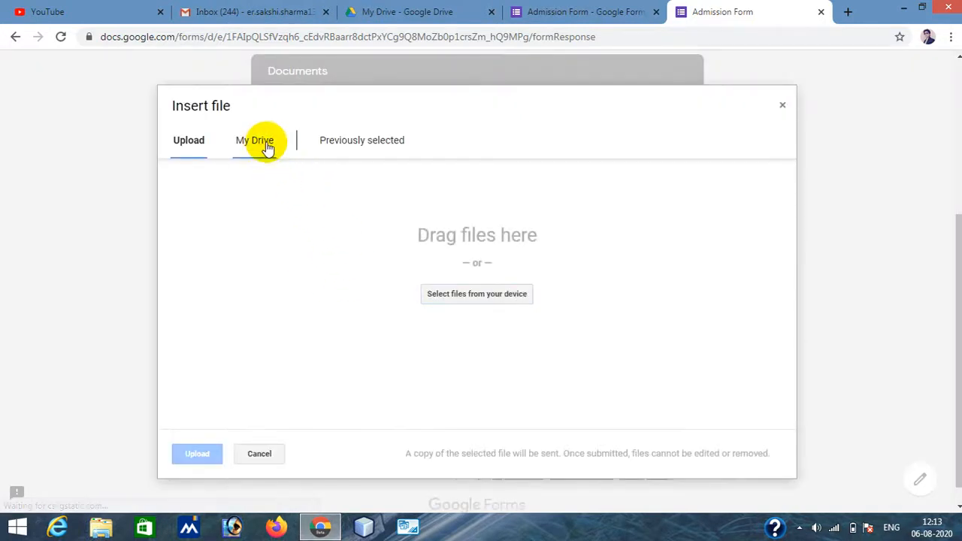
pyautogui.click(264, 144)
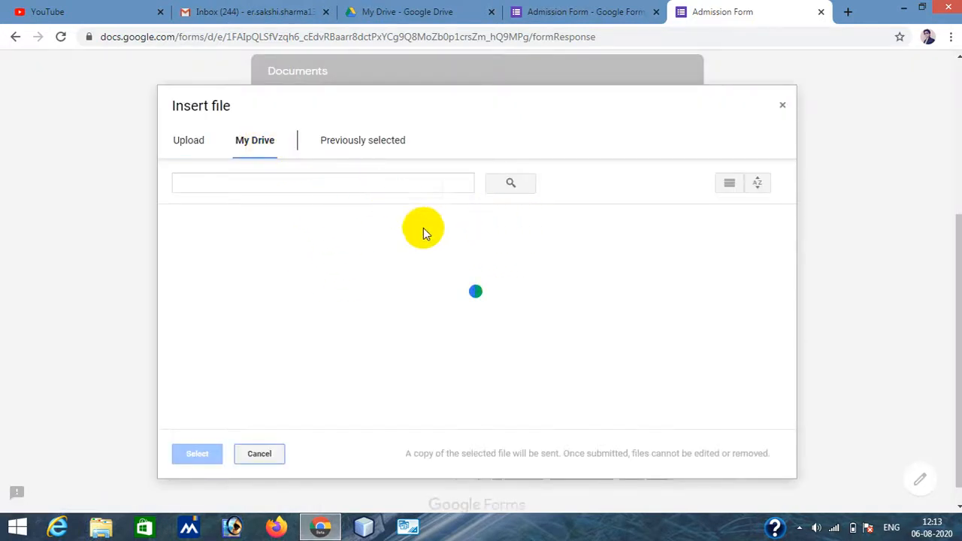
pyautogui.click(188, 142)
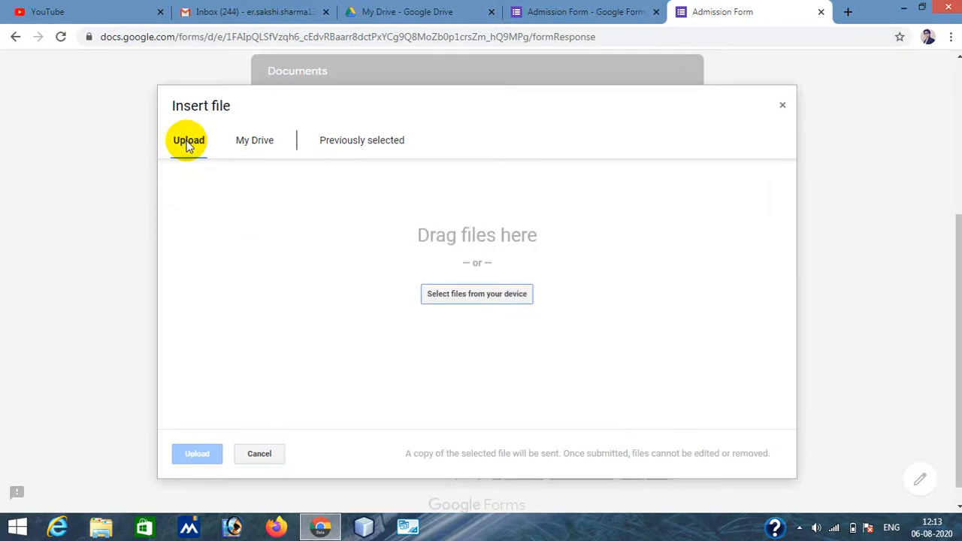
pyautogui.click(493, 296)
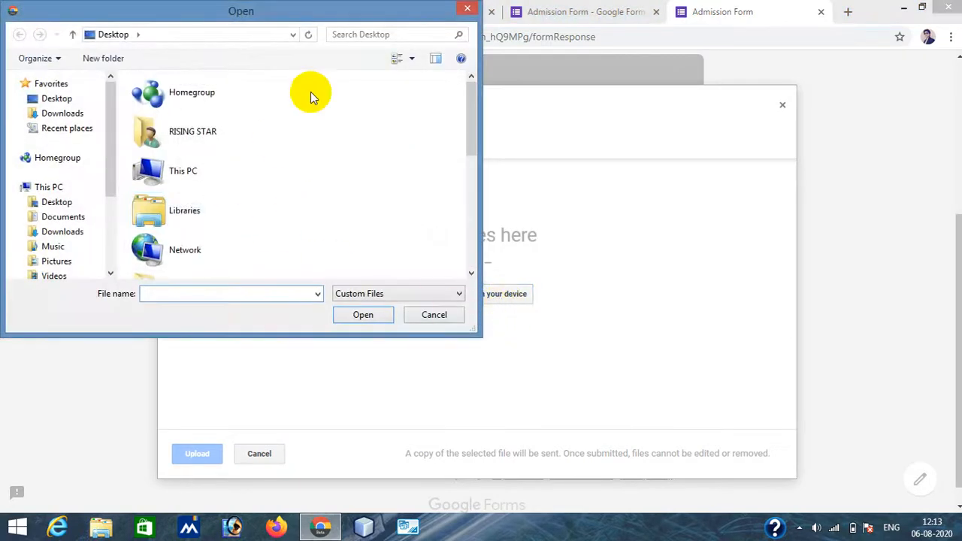
pyautogui.moveTo(474, 132); pyautogui.dragTo(485, 280)
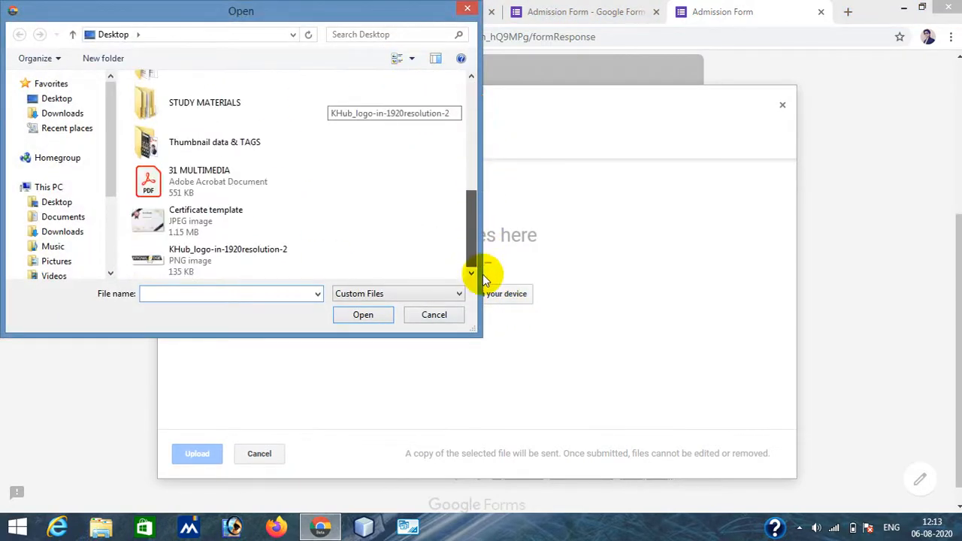
pyautogui.click(196, 224)
pyautogui.click(361, 315)
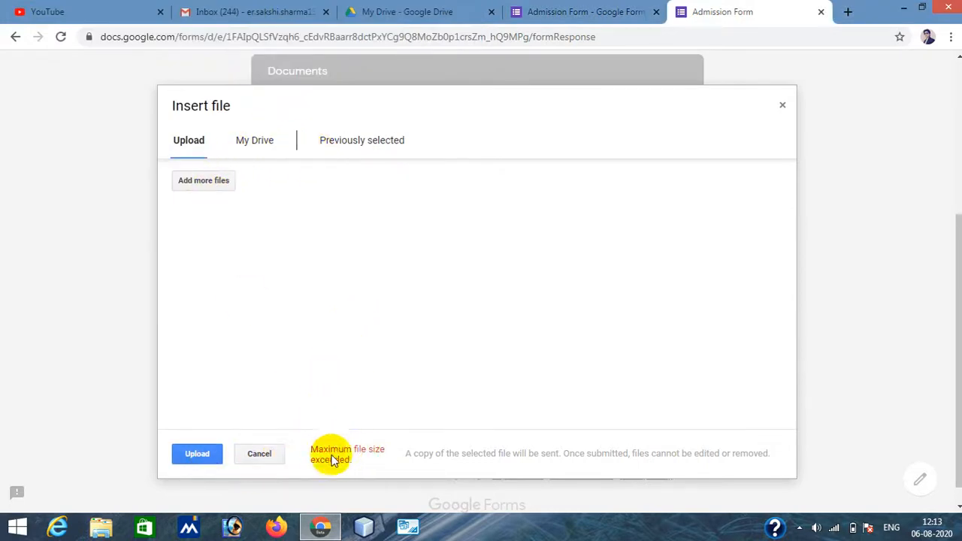
# - Upload KHub_logo-in-1920resolution-2.png from the Desktop as the Marksheet of Highest Qualification instead
pyautogui.click(211, 184)
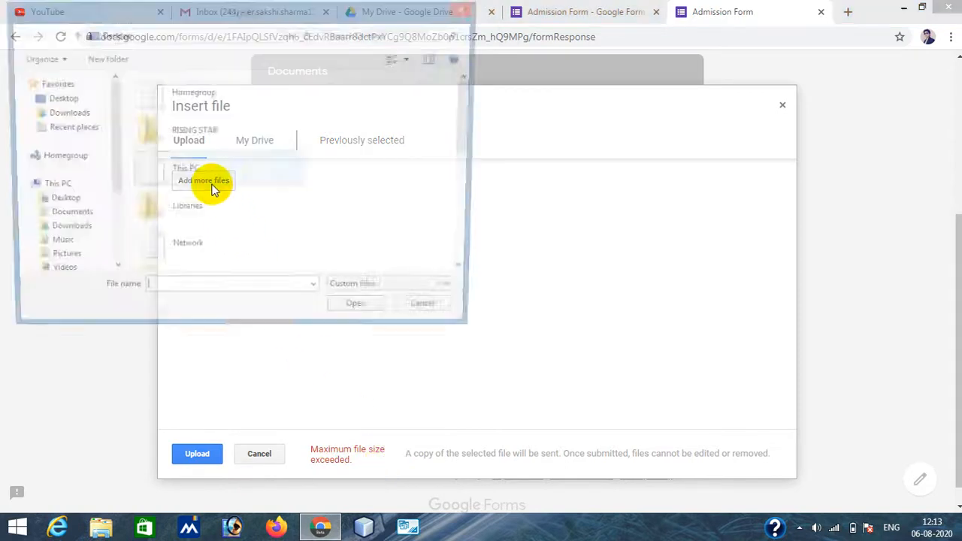
pyautogui.moveTo(469, 109); pyautogui.dragTo(477, 243)
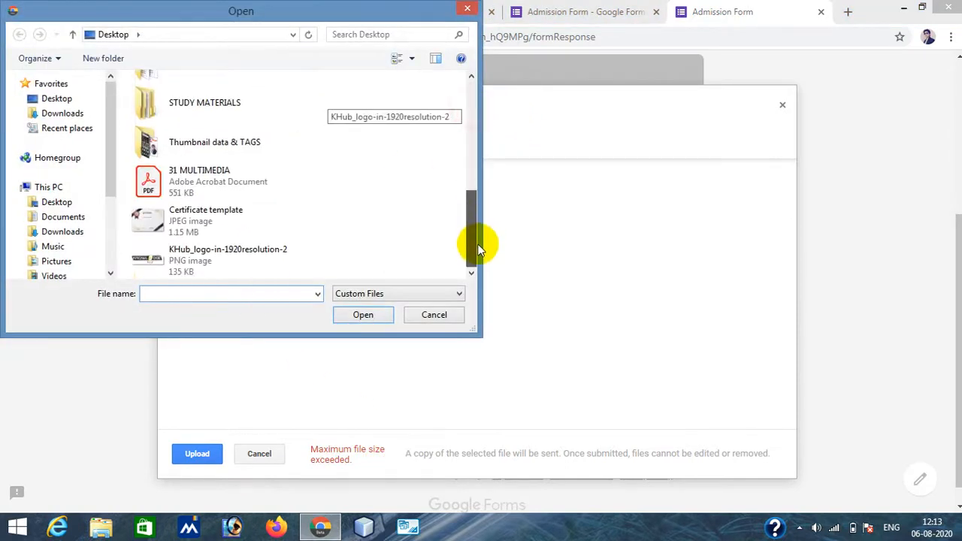
pyautogui.click(245, 255)
pyautogui.click(362, 315)
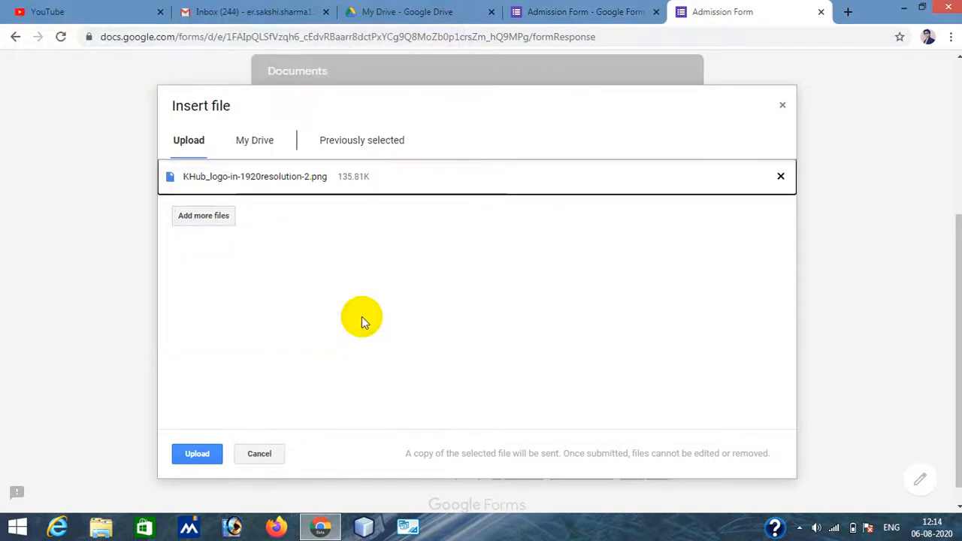
pyautogui.click(195, 454)
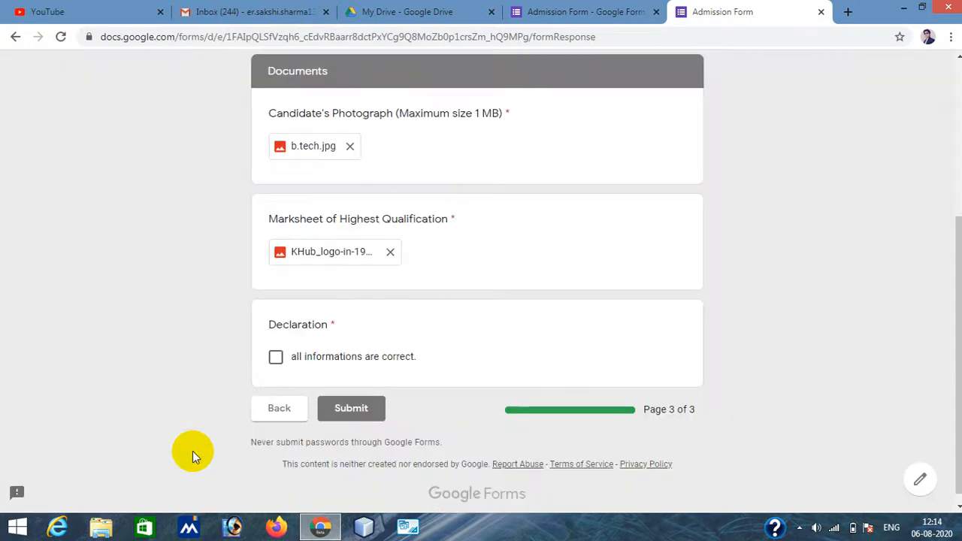
# - Tick the declaration that all informations are correct and submit the form
pyautogui.click(276, 358)
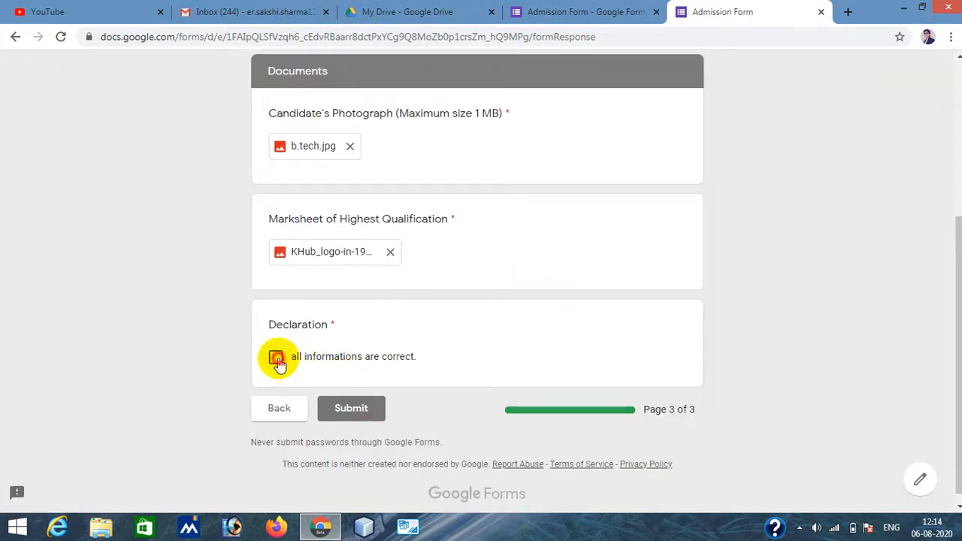
pyautogui.click(352, 409)
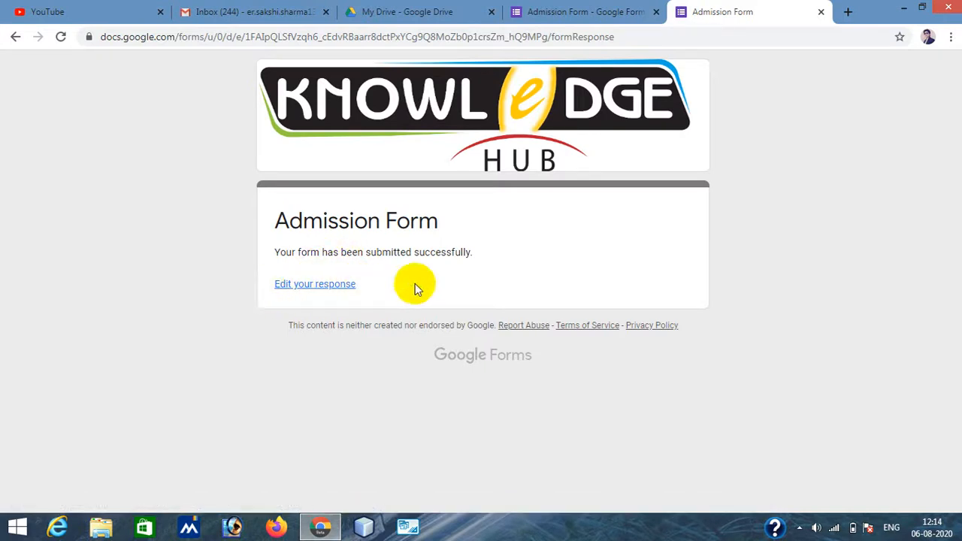
# - Switch to the form editor and review the response summary on the Responses page
pyautogui.click(576, 15)
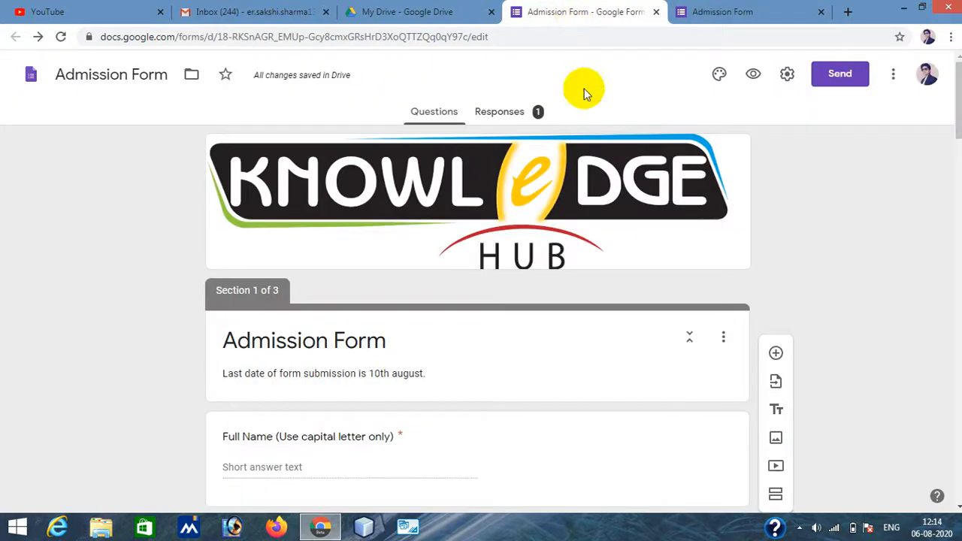
pyautogui.click(502, 119)
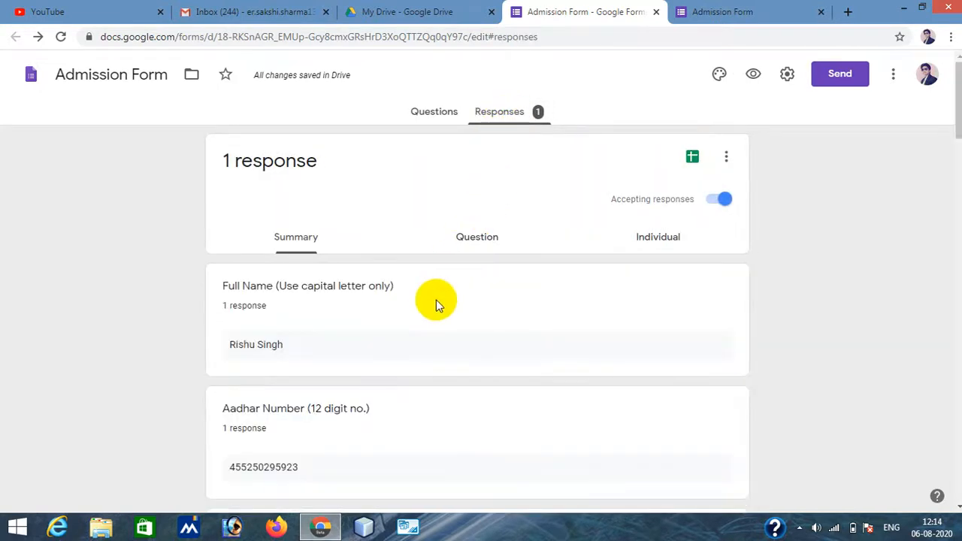
pyautogui.scroll(-4, 436, 301)
pyautogui.scroll(-12, 436, 300)
pyautogui.scroll(13, 436, 300)
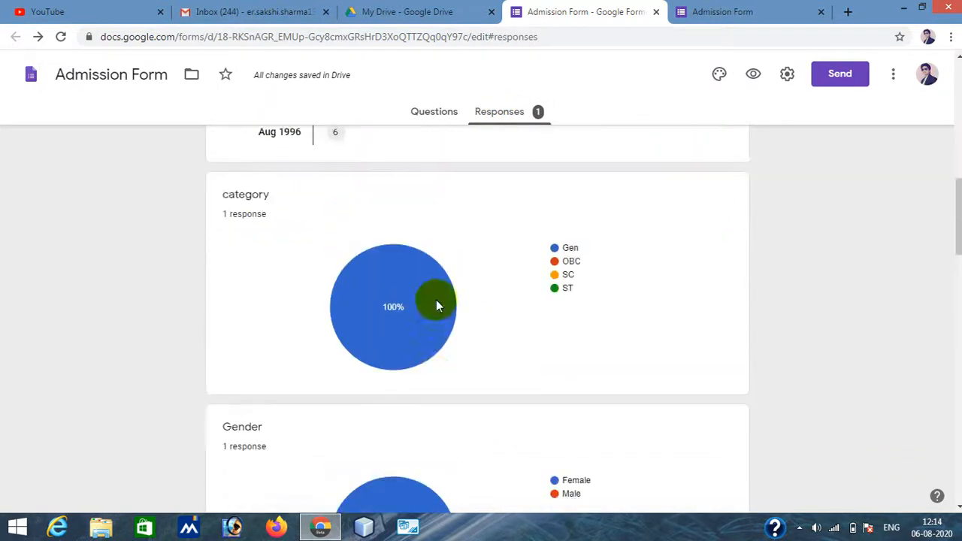
pyautogui.scroll(3, 436, 299)
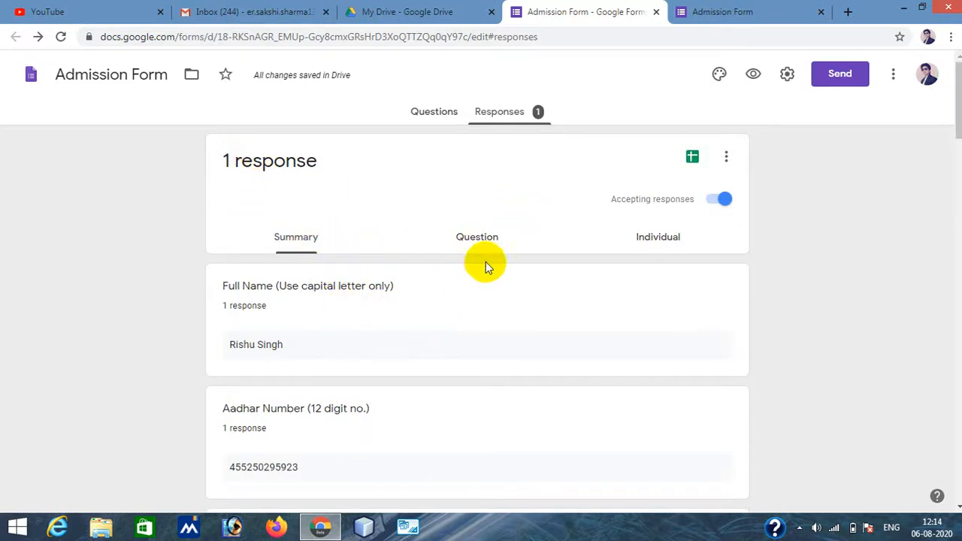
# - Examine the submitted answers in the Question view and the Individual response view
pyautogui.click(480, 241)
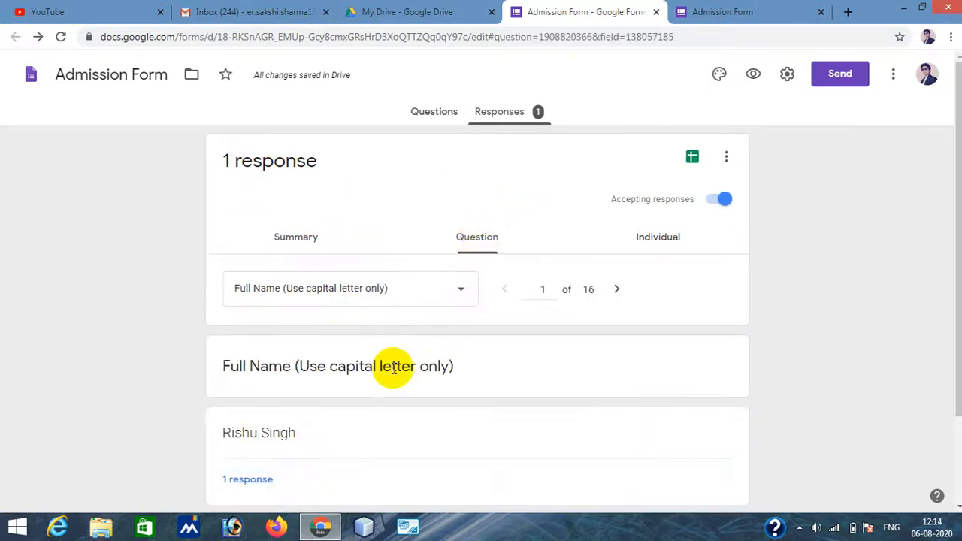
pyautogui.scroll(-2, 393, 368)
pyautogui.scroll(2, 393, 368)
pyautogui.click(659, 243)
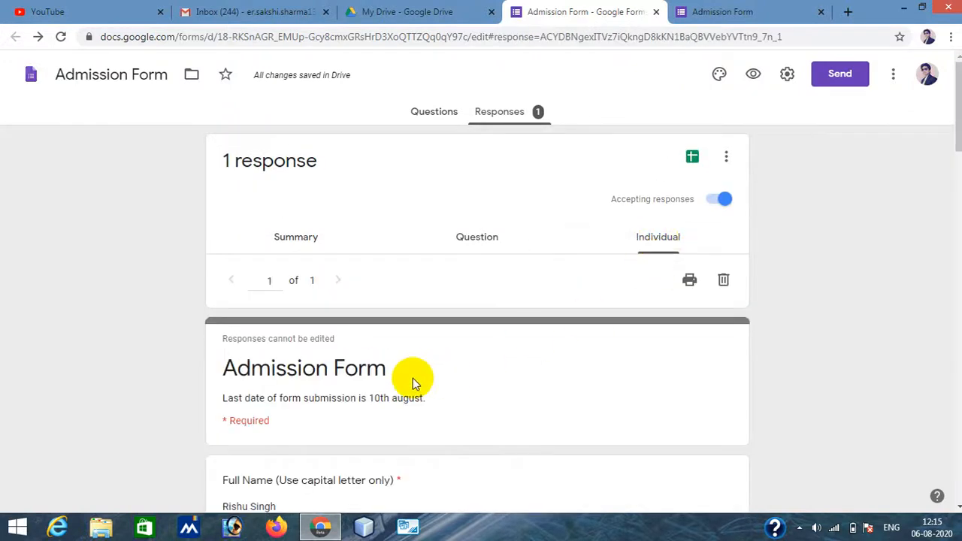
pyautogui.scroll(-20, 385, 320)
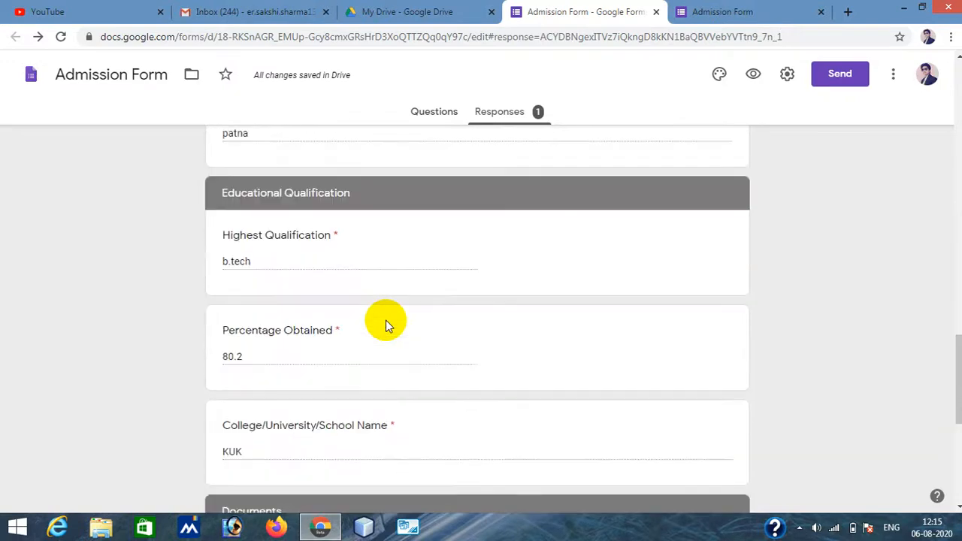
# - Download the collected responses as a CSV file
pyautogui.scroll(5, 386, 320)
pyautogui.scroll(-6, 386, 321)
pyautogui.scroll(9, 386, 320)
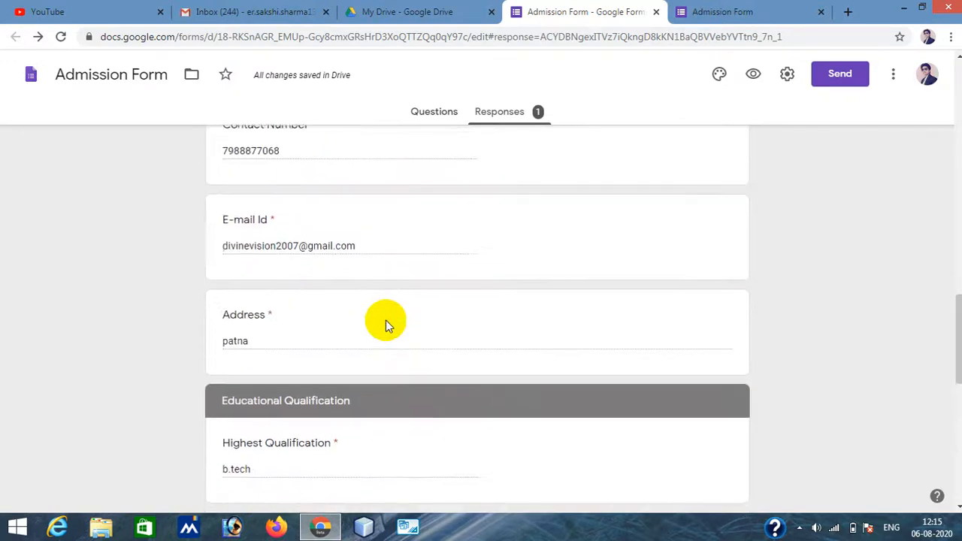
pyautogui.scroll(10, 385, 320)
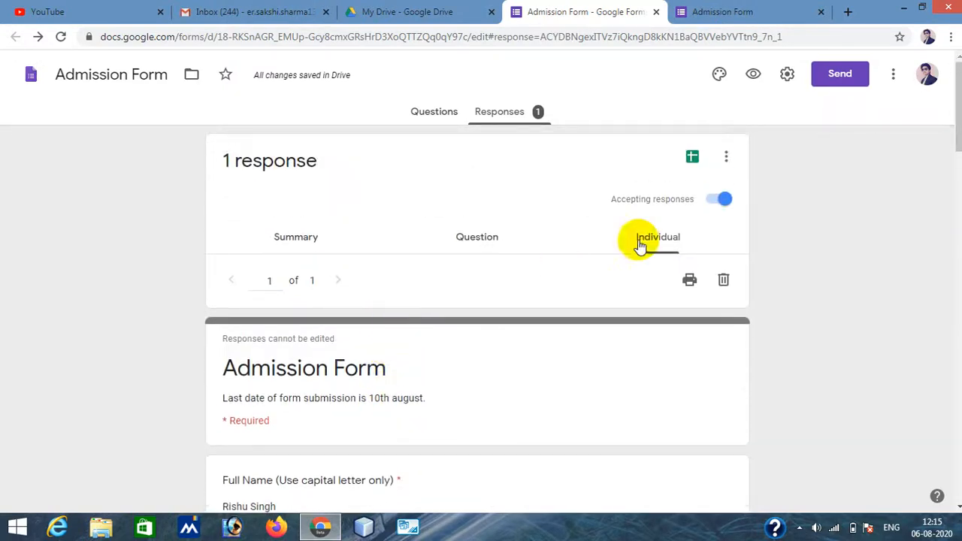
pyautogui.click(728, 156)
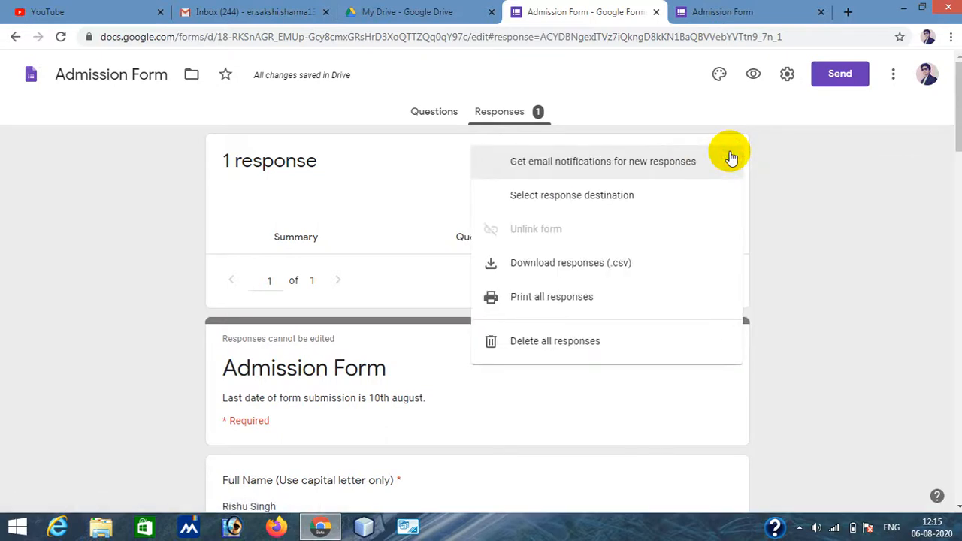
pyautogui.click(553, 266)
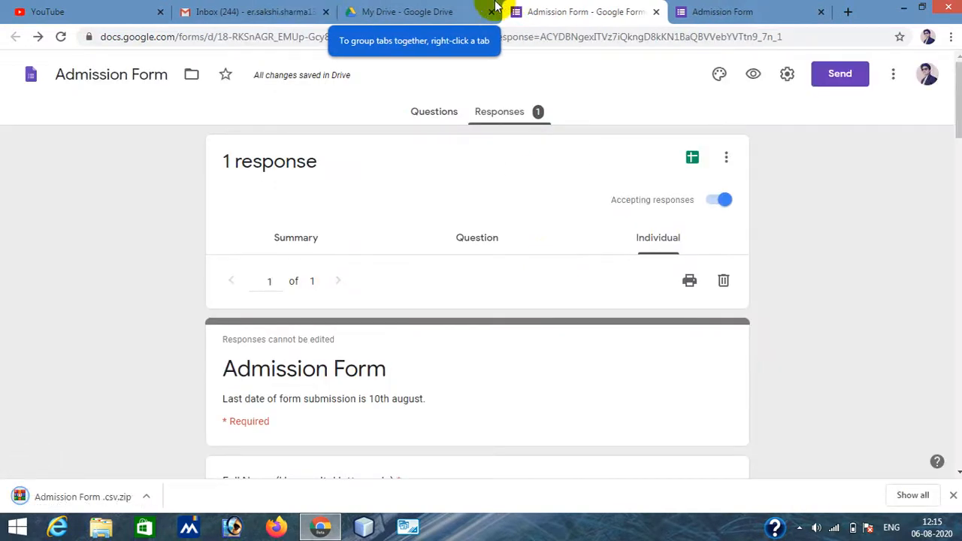
# - Search Drive for admission and open the Admission Form (File responses) folder
pyautogui.click(412, 9)
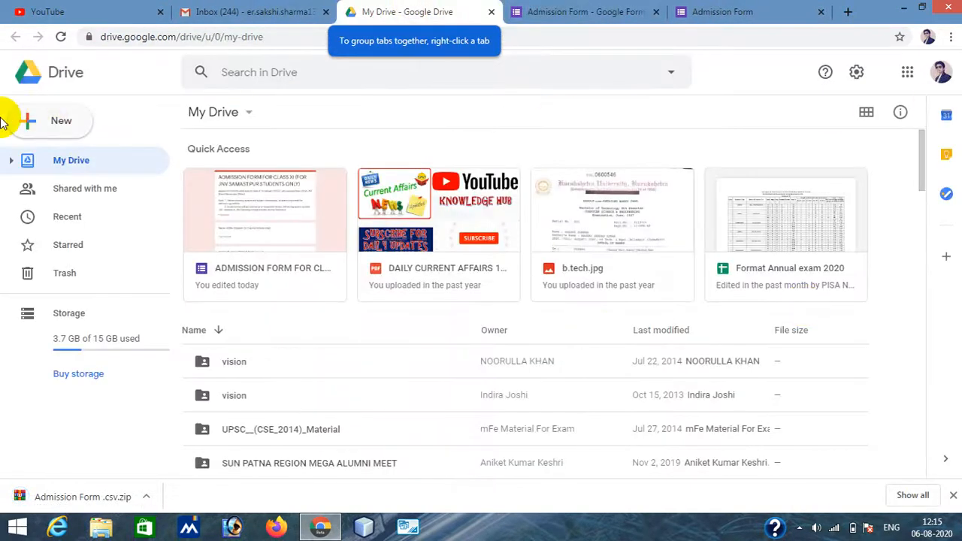
pyautogui.click(61, 37)
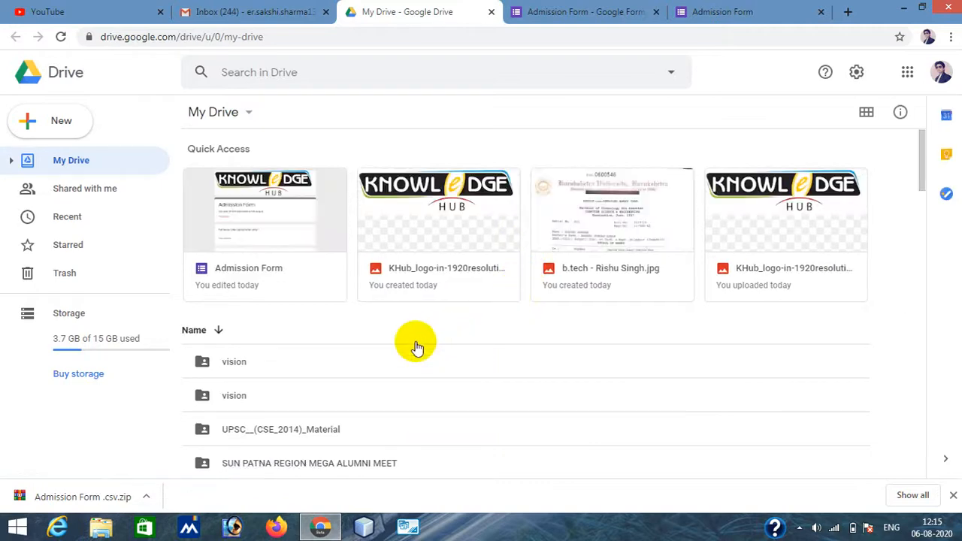
pyautogui.scroll(-5, 419, 376)
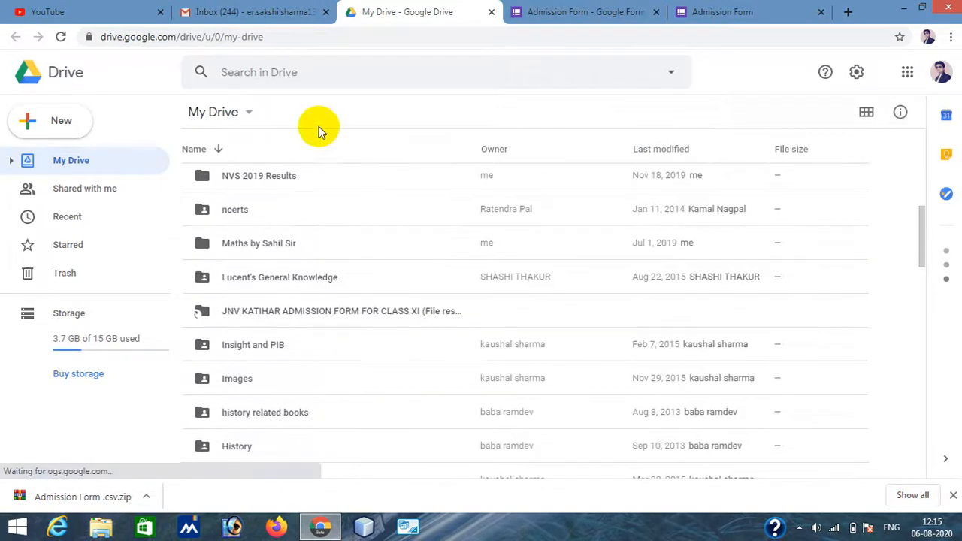
pyautogui.click(285, 72)
pyautogui.write('admui')
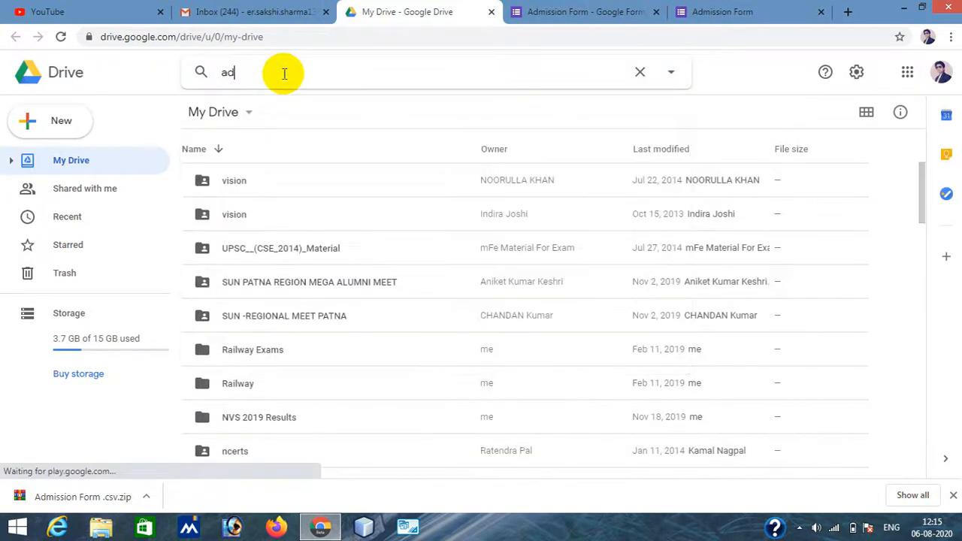
pyautogui.press('BackSpace')
pyautogui.press('BackSpace')
pyautogui.write('m')
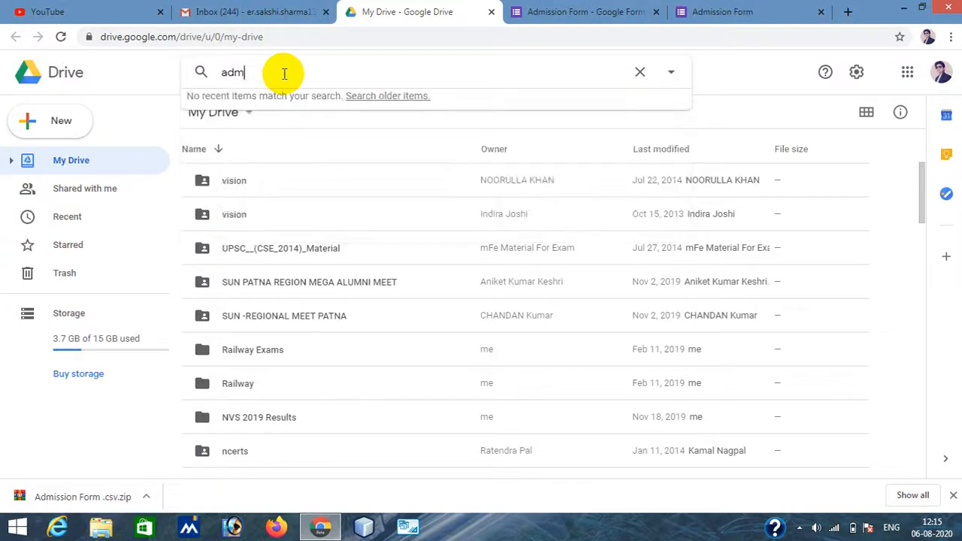
pyautogui.write('issionn')
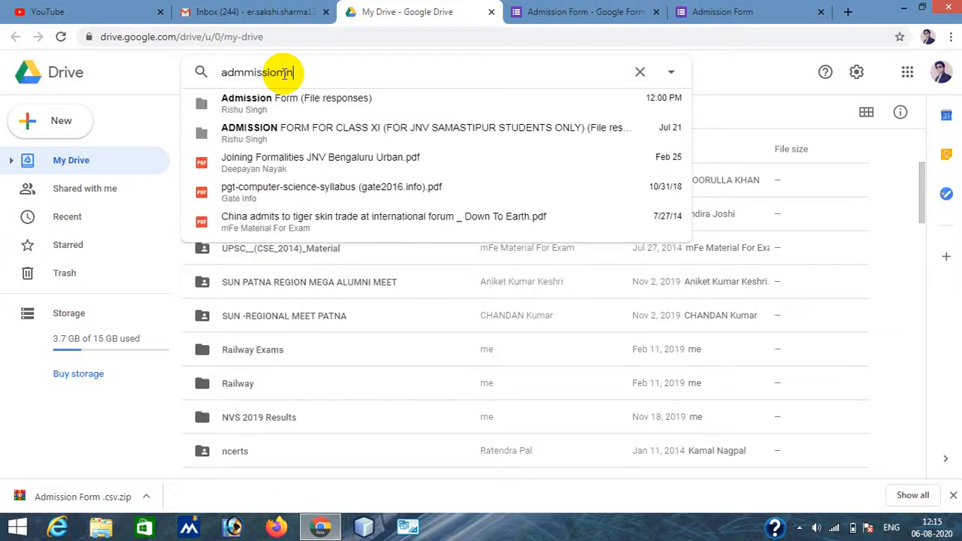
pyautogui.press('BackSpace')
pyautogui.press('BackSpace')
pyautogui.press('BackSpace')
pyautogui.press('BackSpace')
pyautogui.press('BackSpace')
pyautogui.press('BackSpace')
pyautogui.press('BackSpace')
pyautogui.write('is')
pyautogui.click(296, 98)
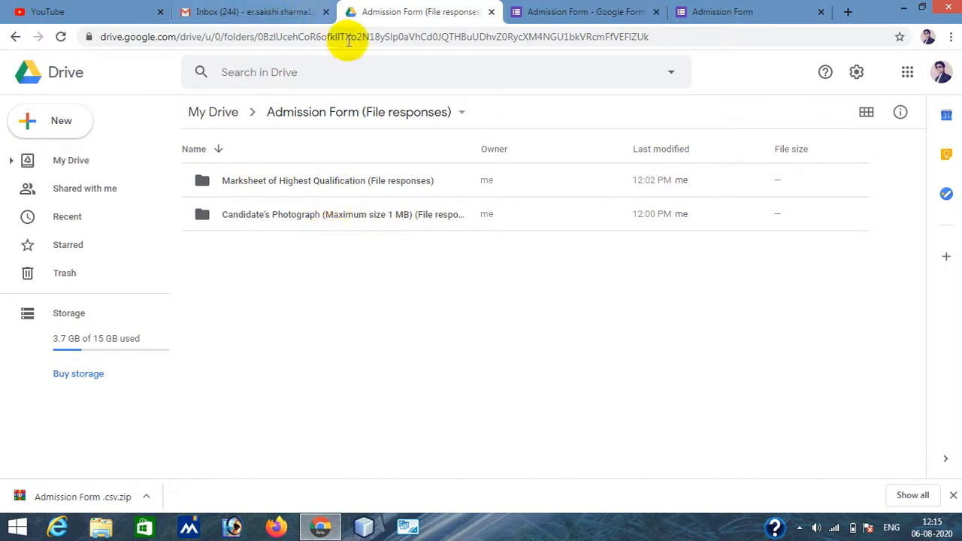
# - Close the form editor tab and the live Admission Form tab
pyautogui.click(576, 14)
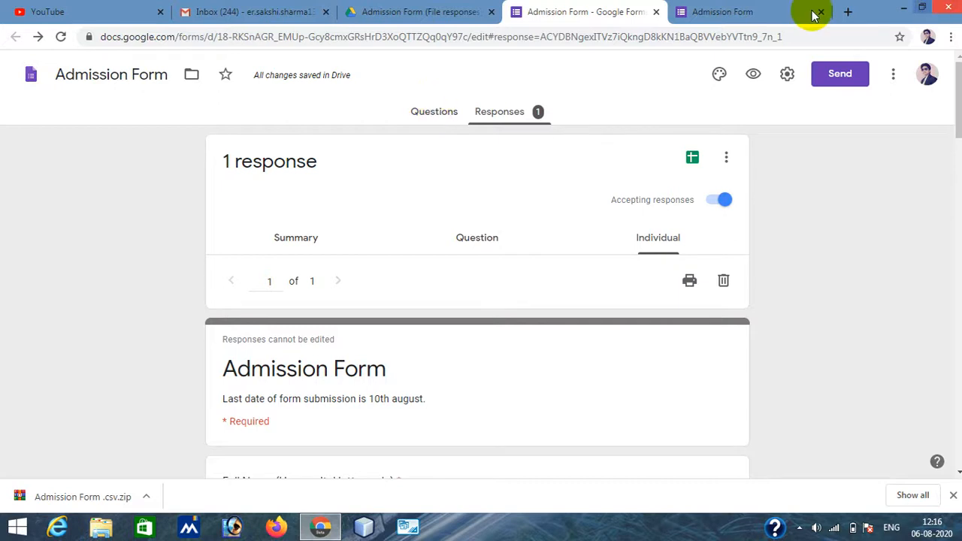
pyautogui.click(658, 13)
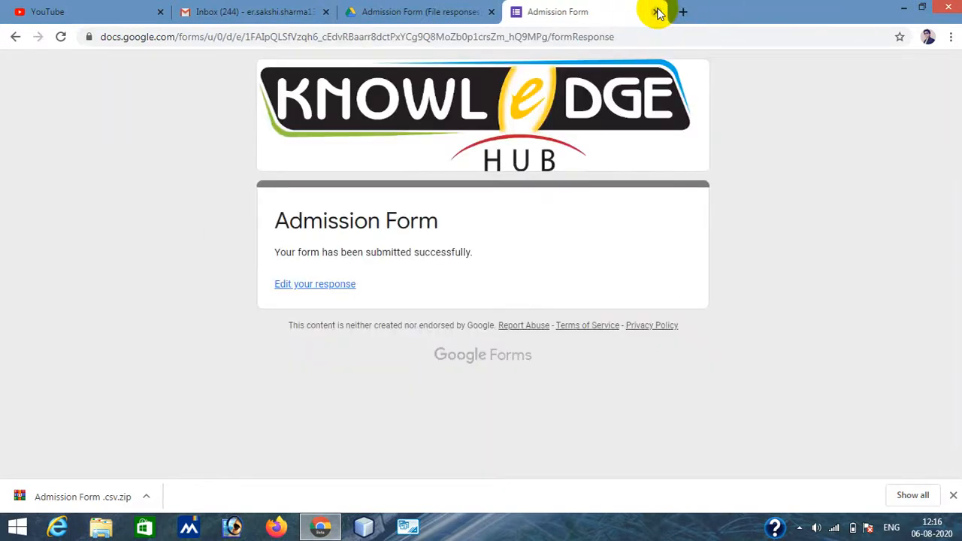
pyautogui.click(659, 13)
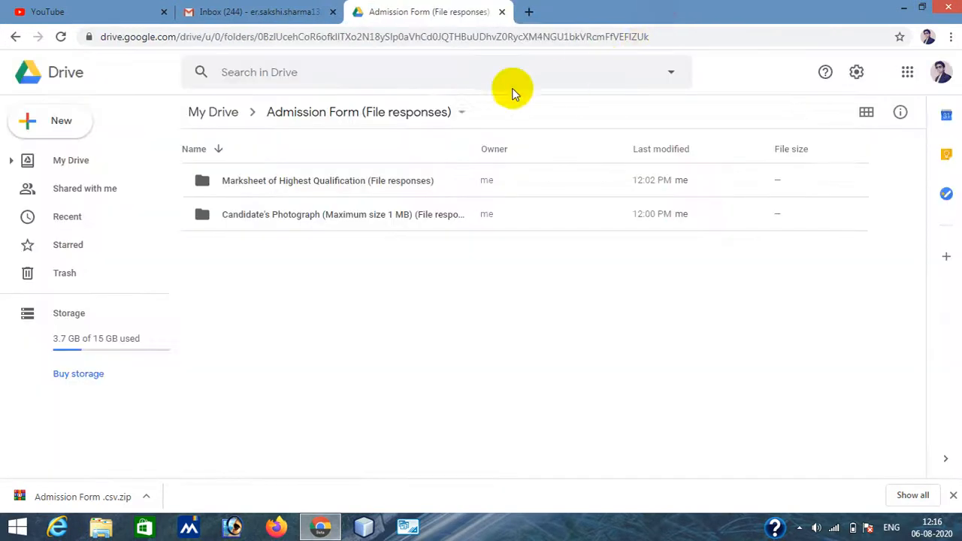
# - Create a new blank Google Form from Drive
pyautogui.click(59, 126)
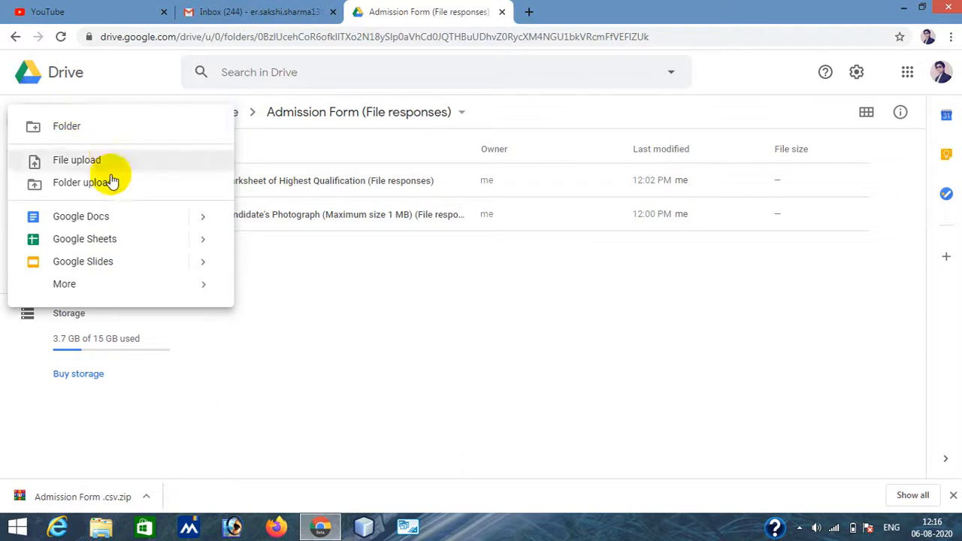
pyautogui.click(299, 344)
pyautogui.click(70, 141)
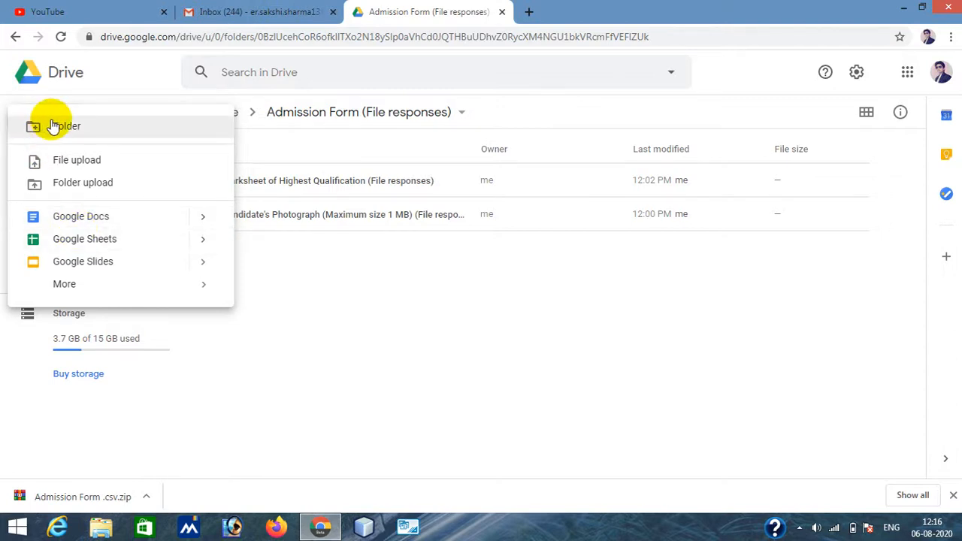
pyautogui.moveTo(67, 289)
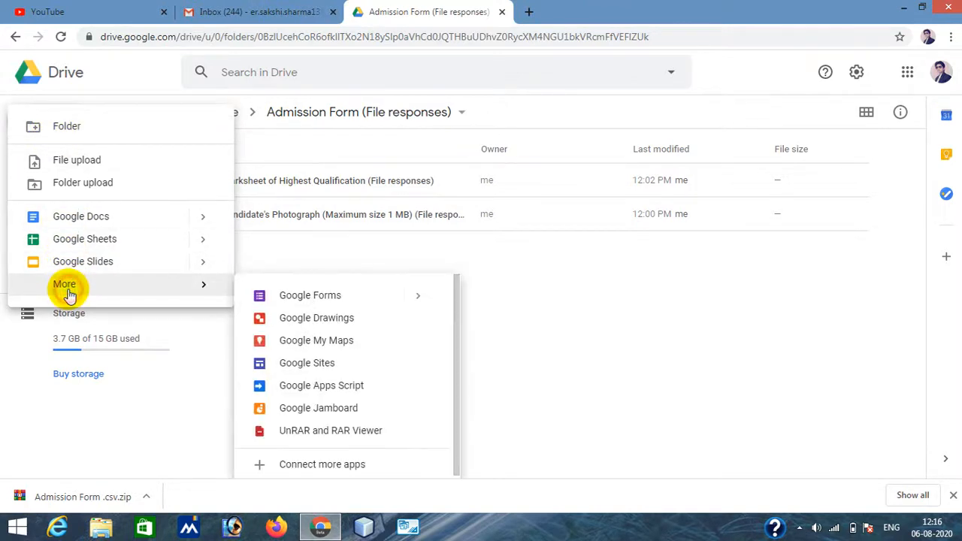
pyautogui.click(342, 298)
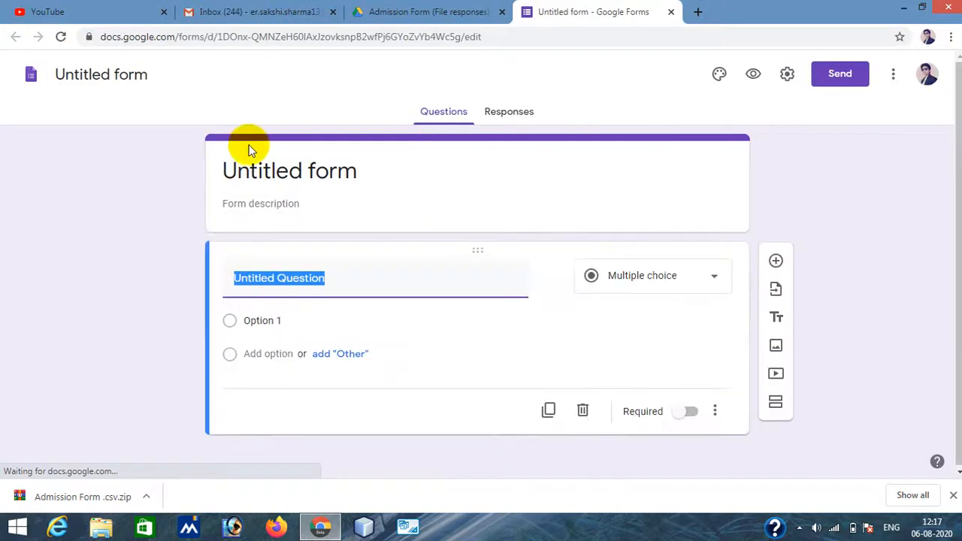
# - Start importing questions and choose the Admission Form as the source
pyautogui.click(776, 290)
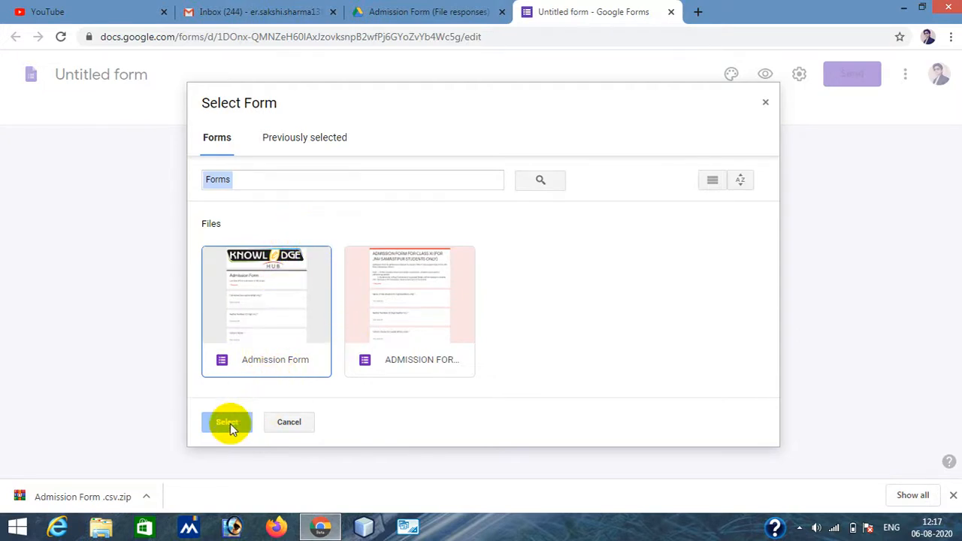
pyautogui.click(384, 301)
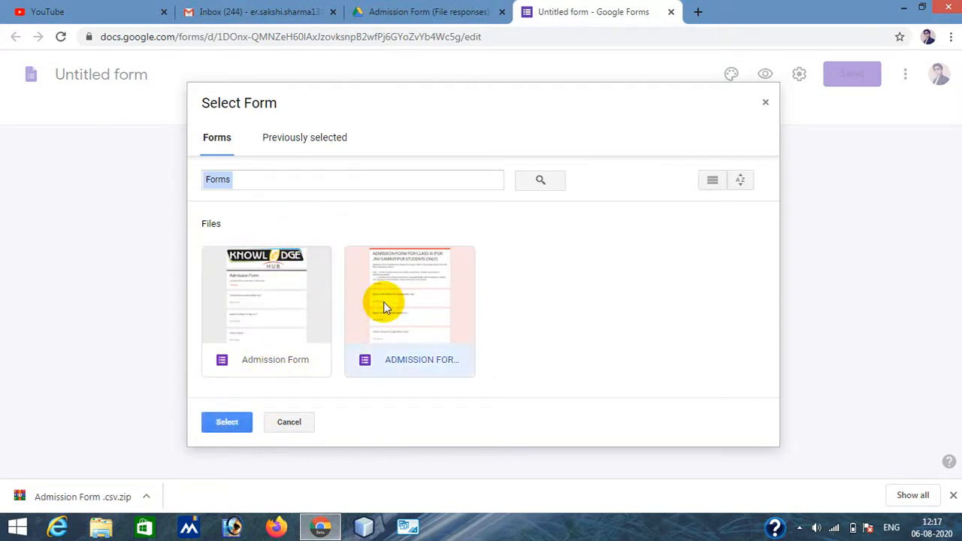
pyautogui.click(282, 294)
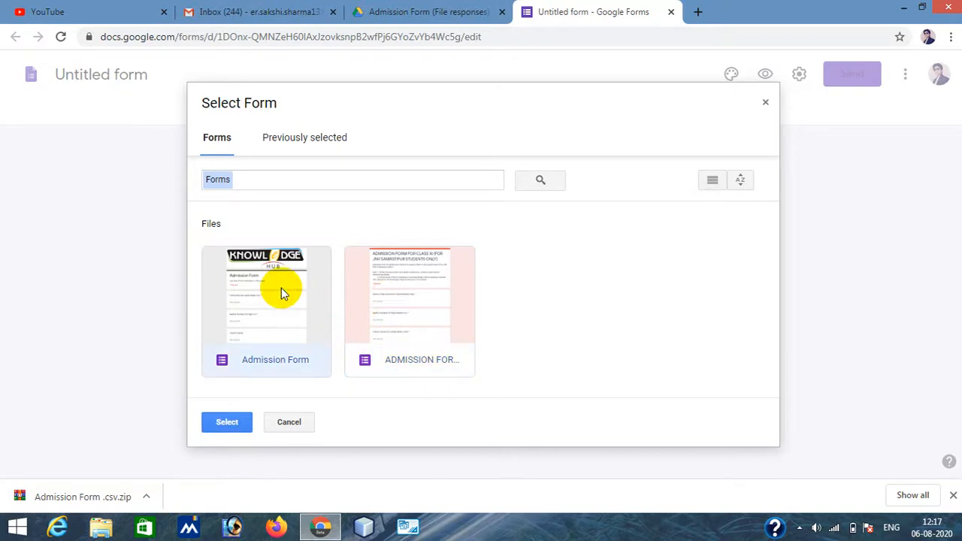
pyautogui.click(275, 289)
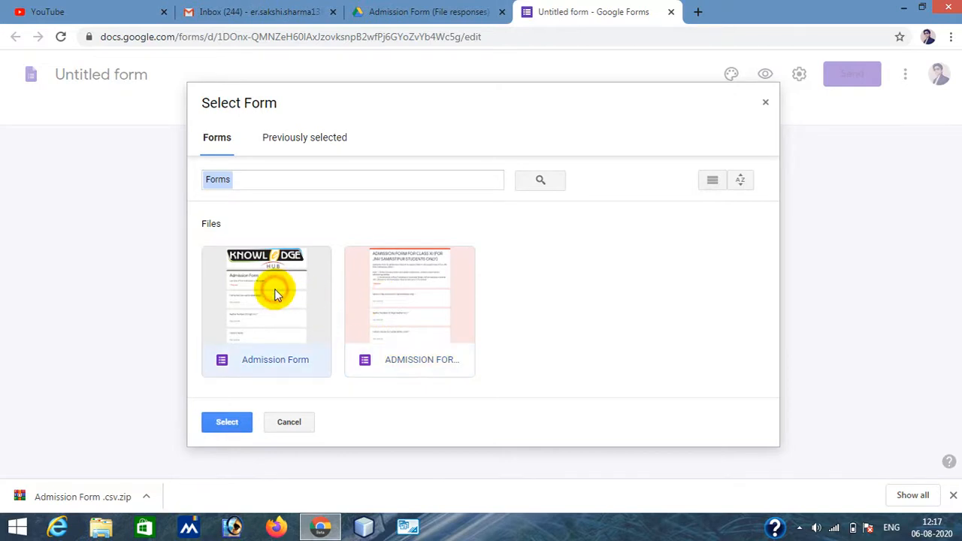
pyautogui.click(232, 423)
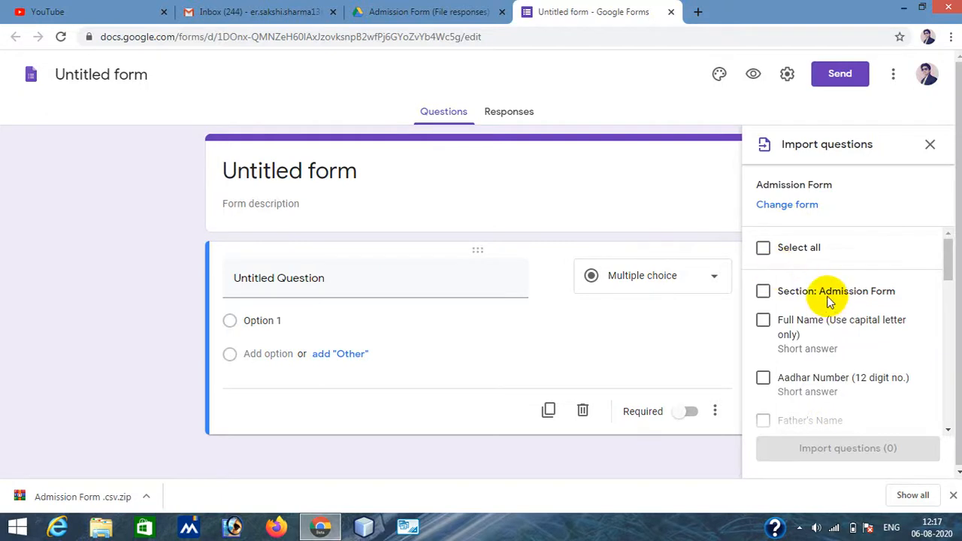
# - Select all questions, import them, and restore the missing file upload folders
pyautogui.scroll(-10, 831, 301)
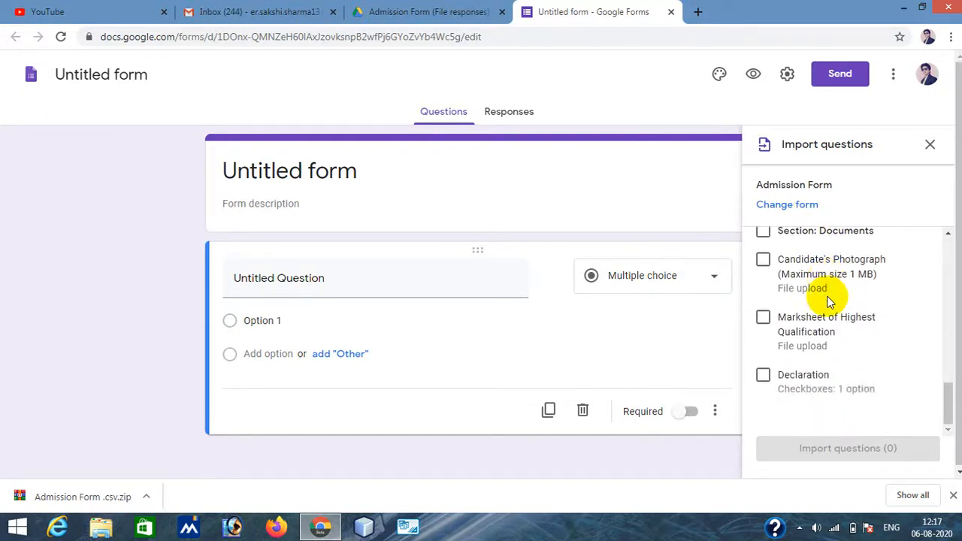
pyautogui.scroll(10, 831, 301)
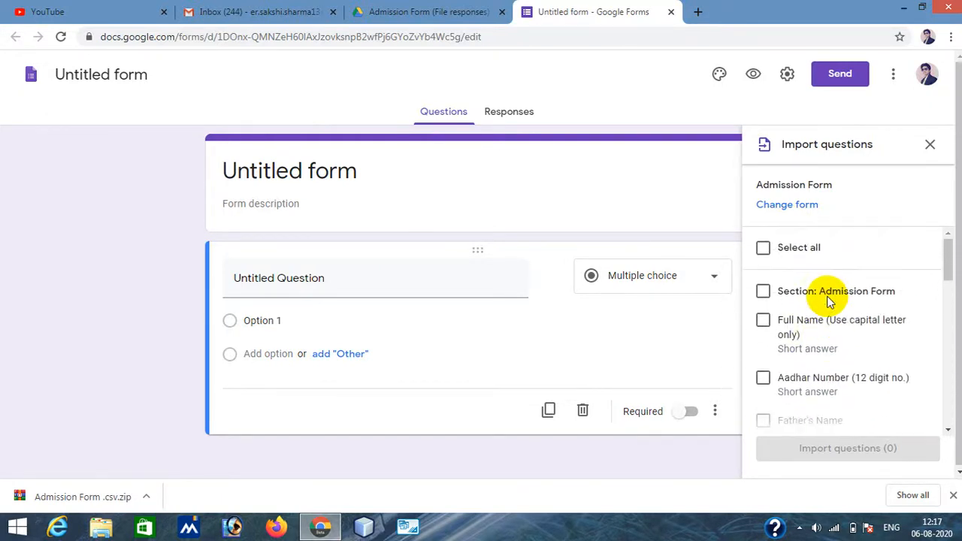
pyautogui.click(764, 249)
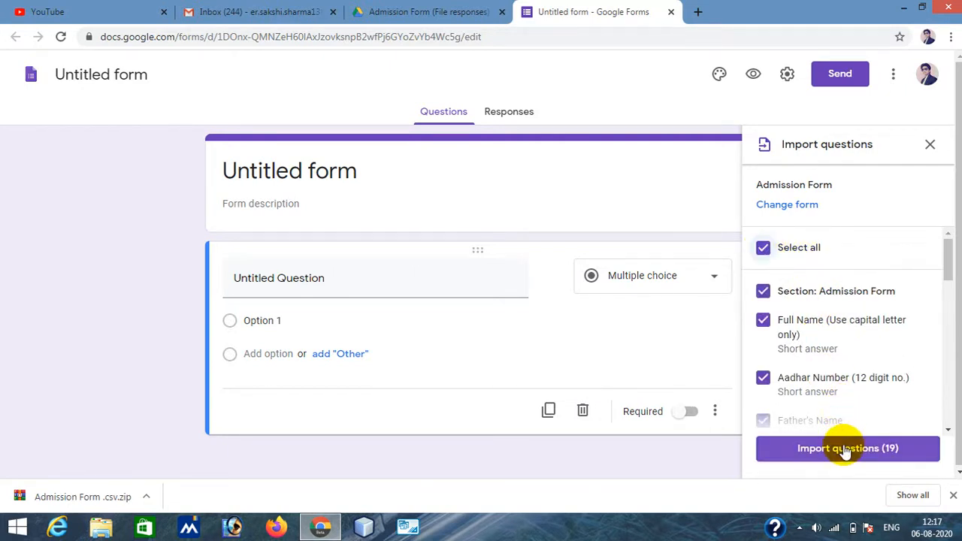
pyautogui.click(844, 449)
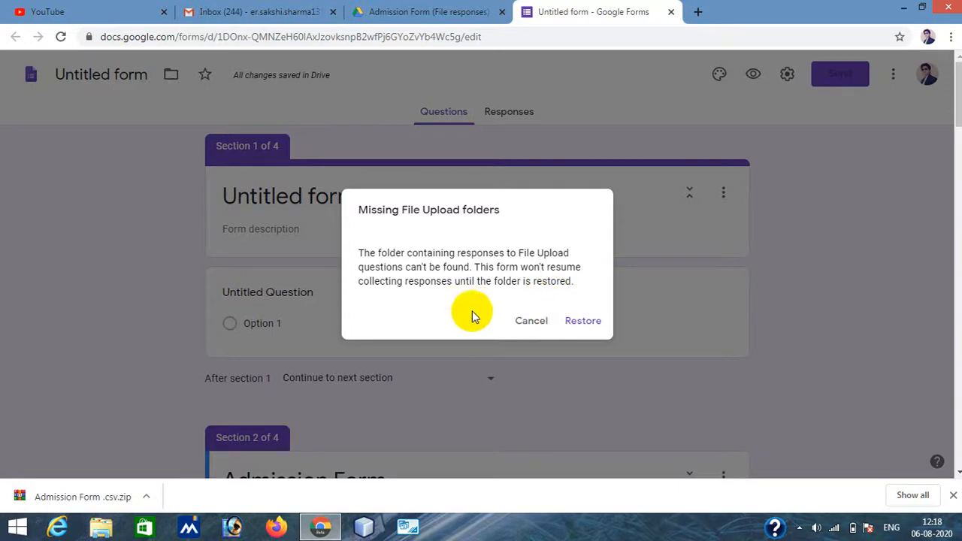
pyautogui.click(584, 321)
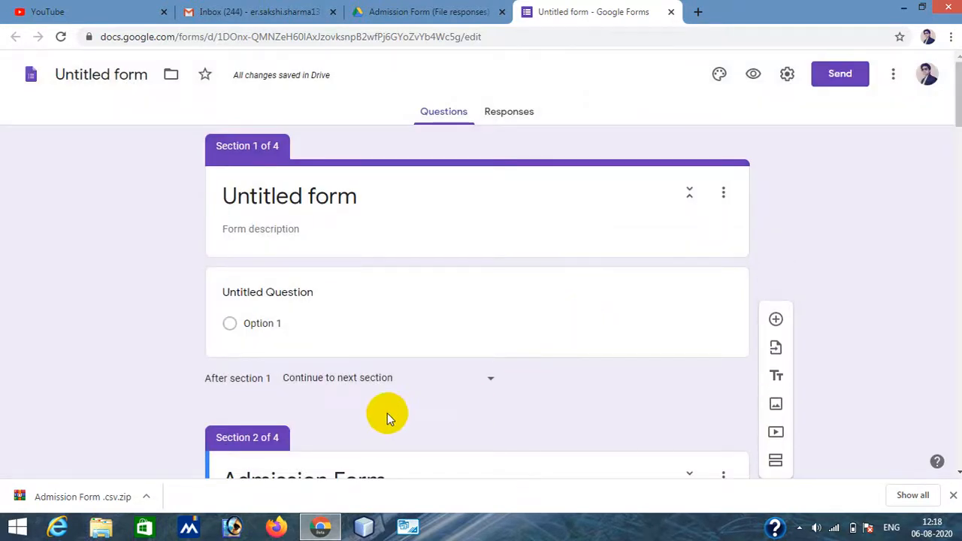
# - Delete the first section holding the untitled question
pyautogui.click(720, 194)
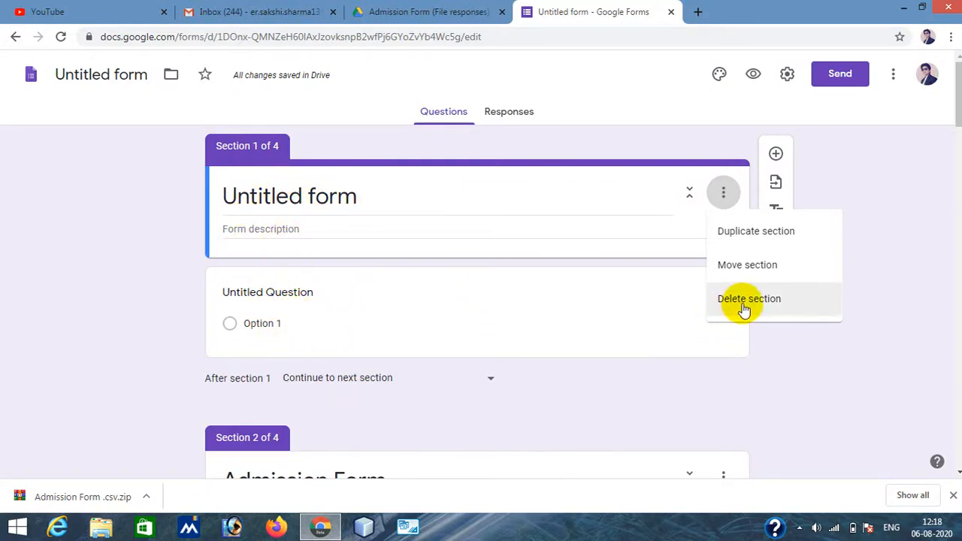
pyautogui.click(890, 284)
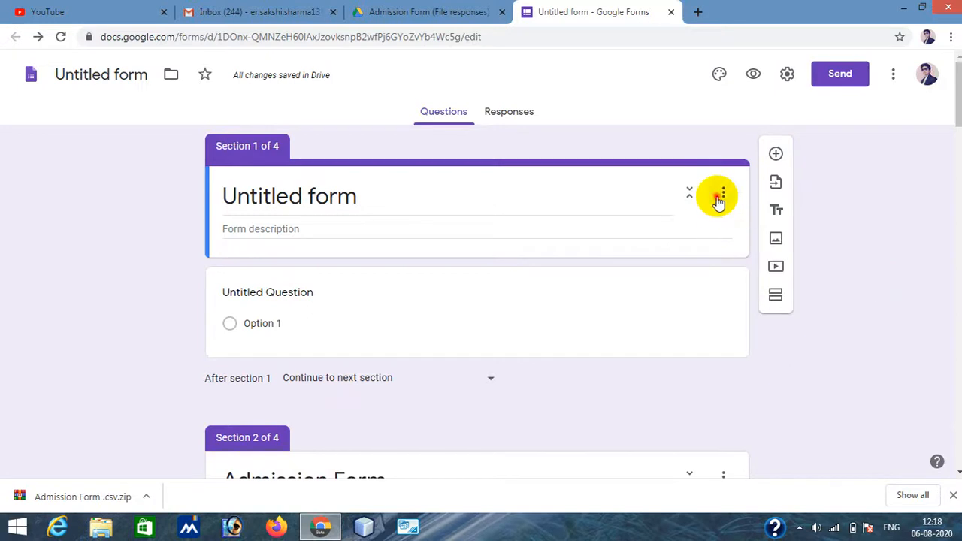
pyautogui.click(723, 193)
pyautogui.click(752, 300)
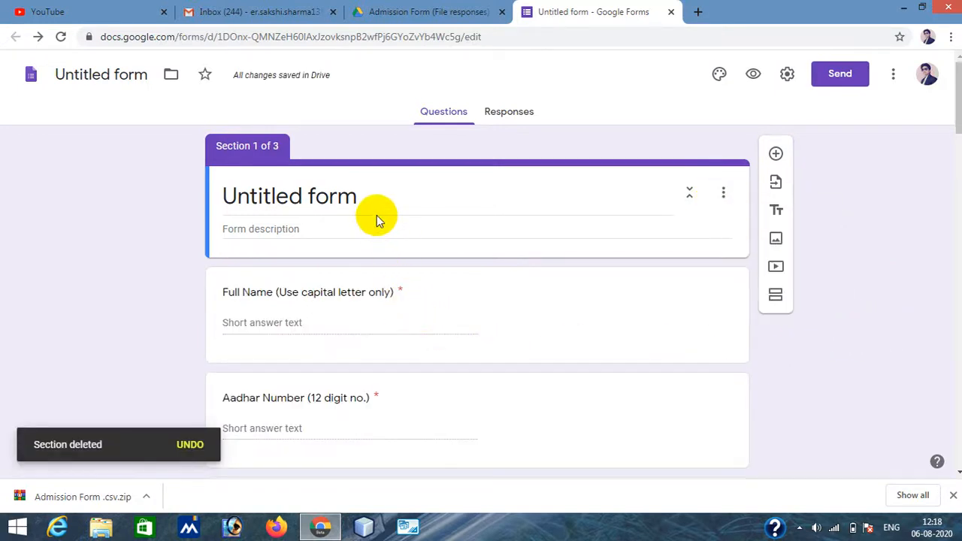
# - Rename the new form's title
pyautogui.scroll(-5, 372, 334)
pyautogui.scroll(-10, 371, 337)
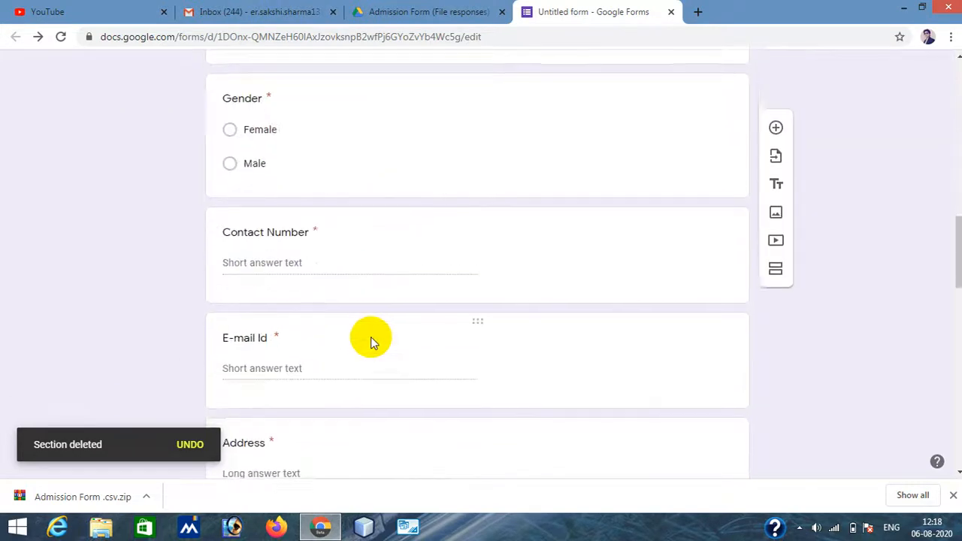
pyautogui.scroll(8, 370, 336)
pyautogui.scroll(8, 371, 337)
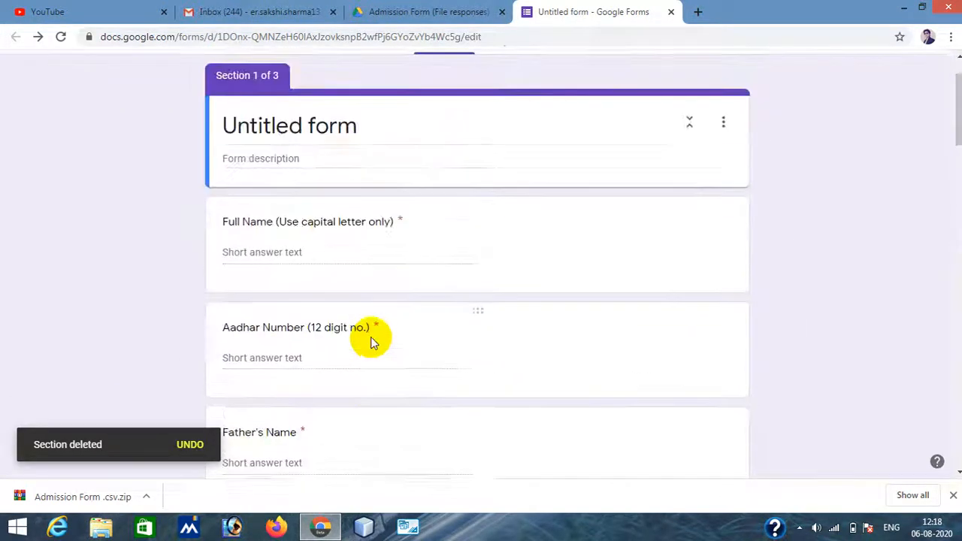
pyautogui.tripleClick(303, 198)
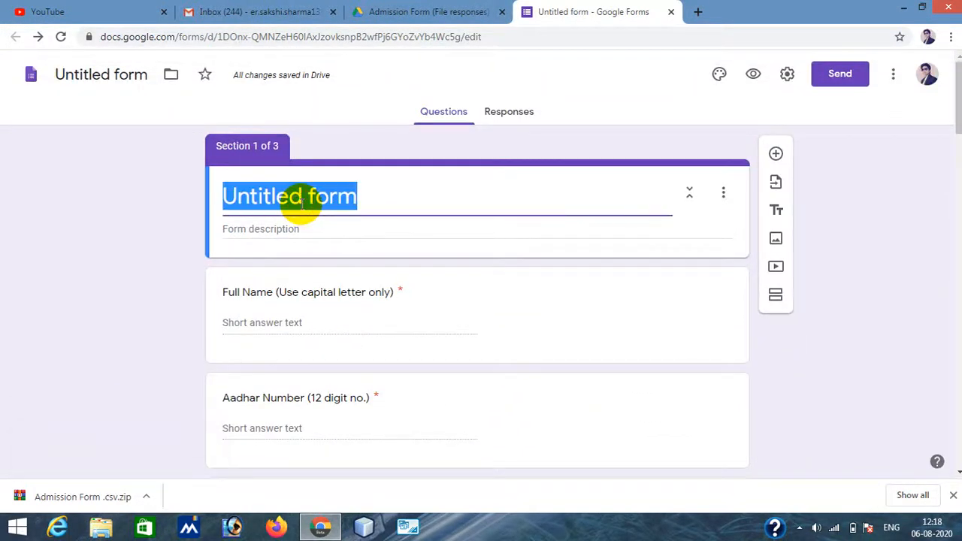